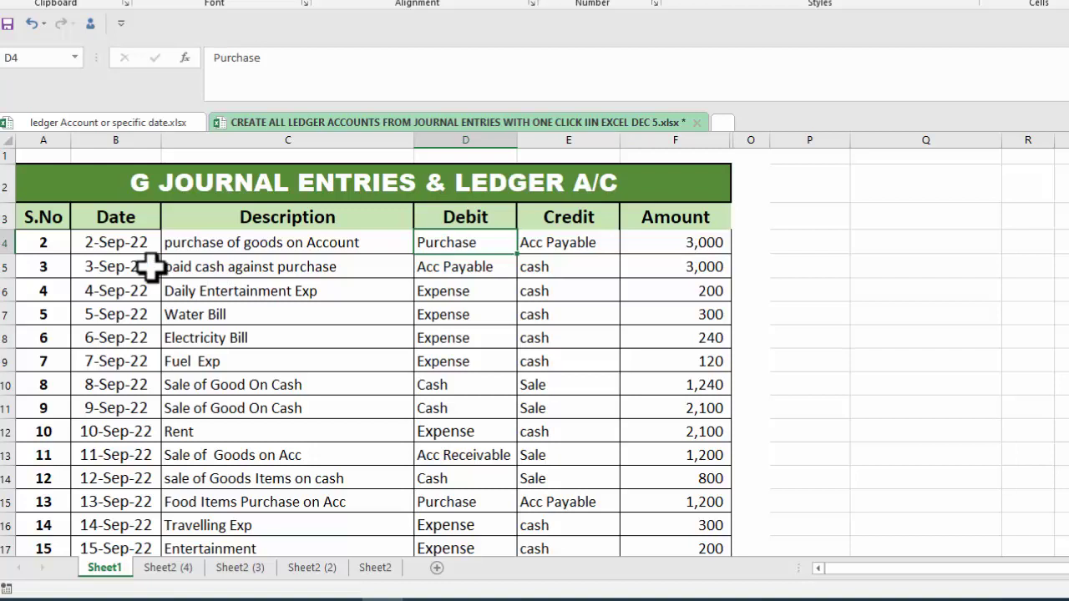
- Open Sheet2 (4) to view the cash ledger with its dated debit and credit entries
left_click(167, 568)
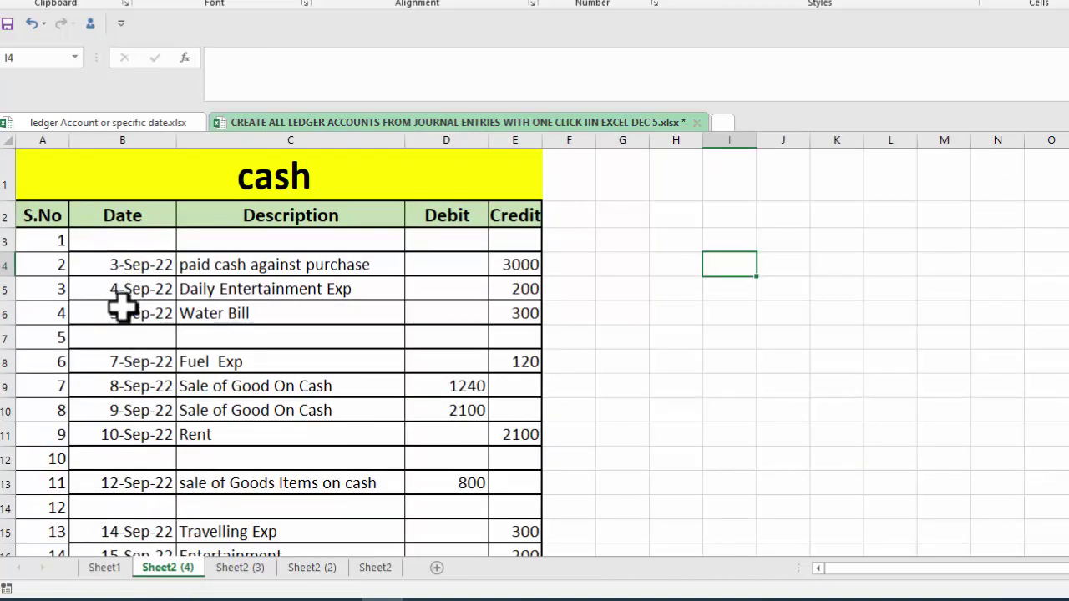
- Look over the Sheet2 (3), Sheet2 (2) and Sheet2 ledgers, then return to the Sheet1 journal
left_click(238, 568)
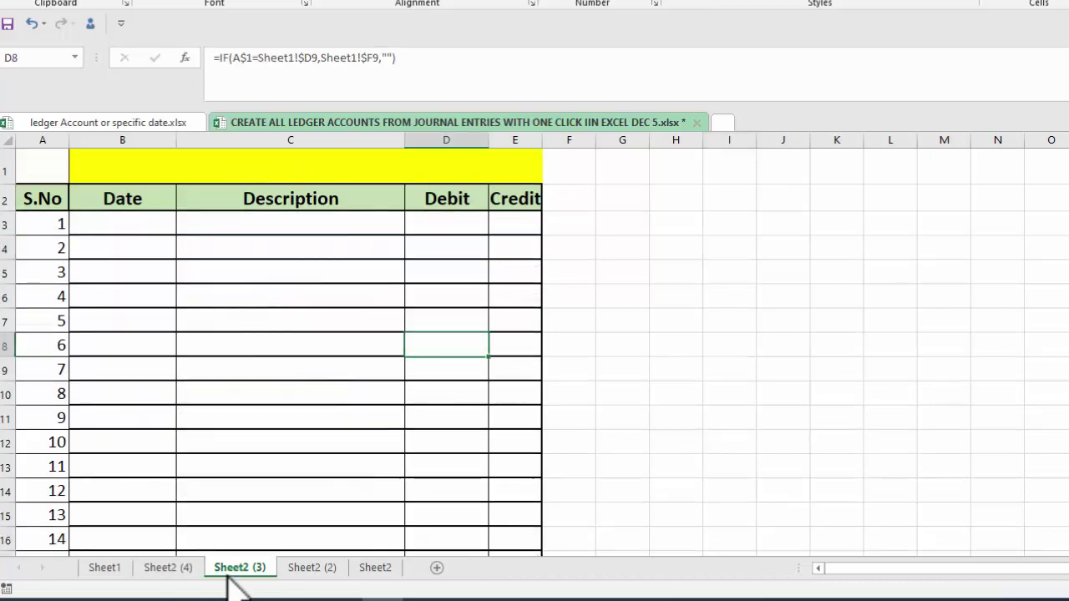
left_click(308, 568)
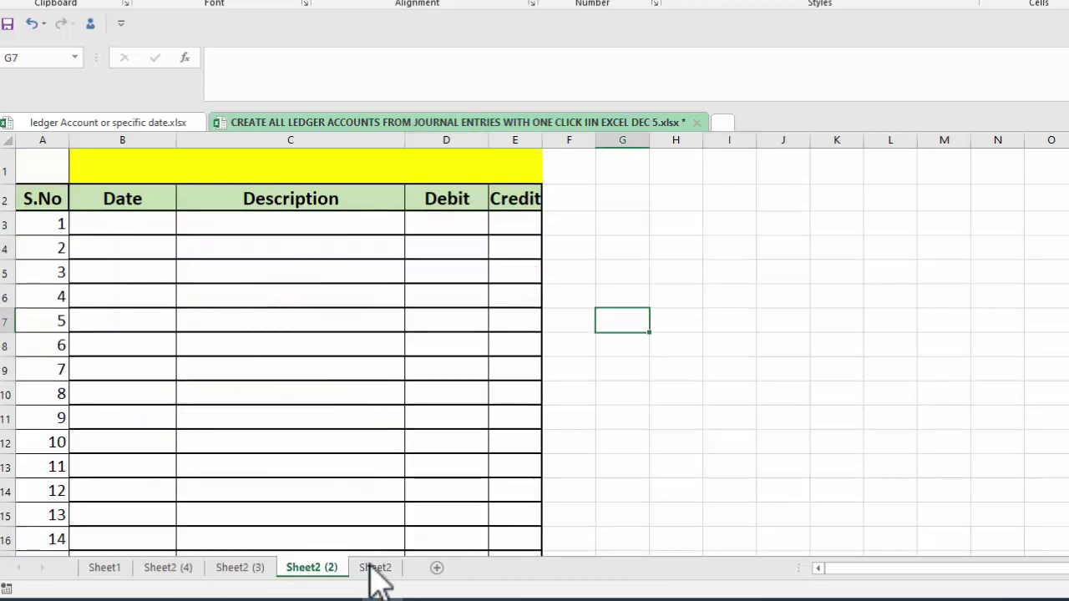
left_click(372, 568)
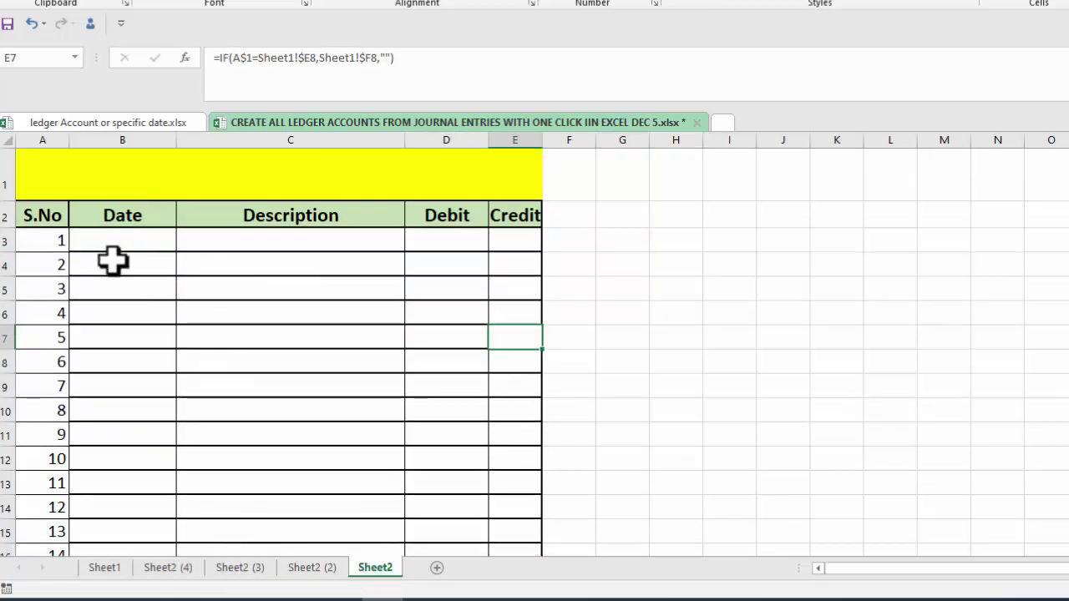
left_click(99, 569)
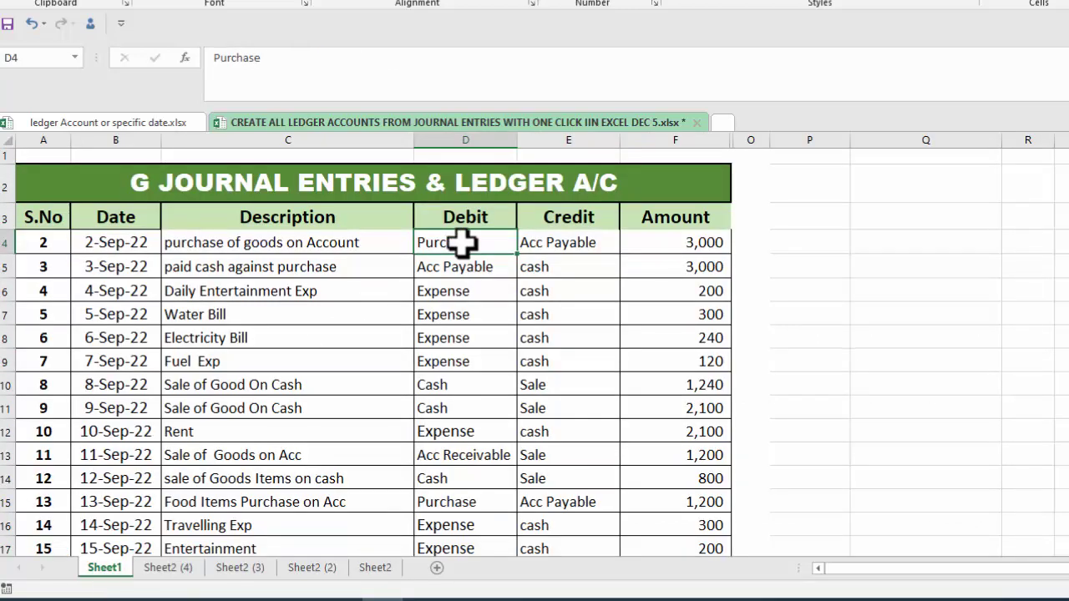
- Paste the Purchase account name from Sheet1 D4 into A1 of Sheet2 (3)
key("ctrl+c")
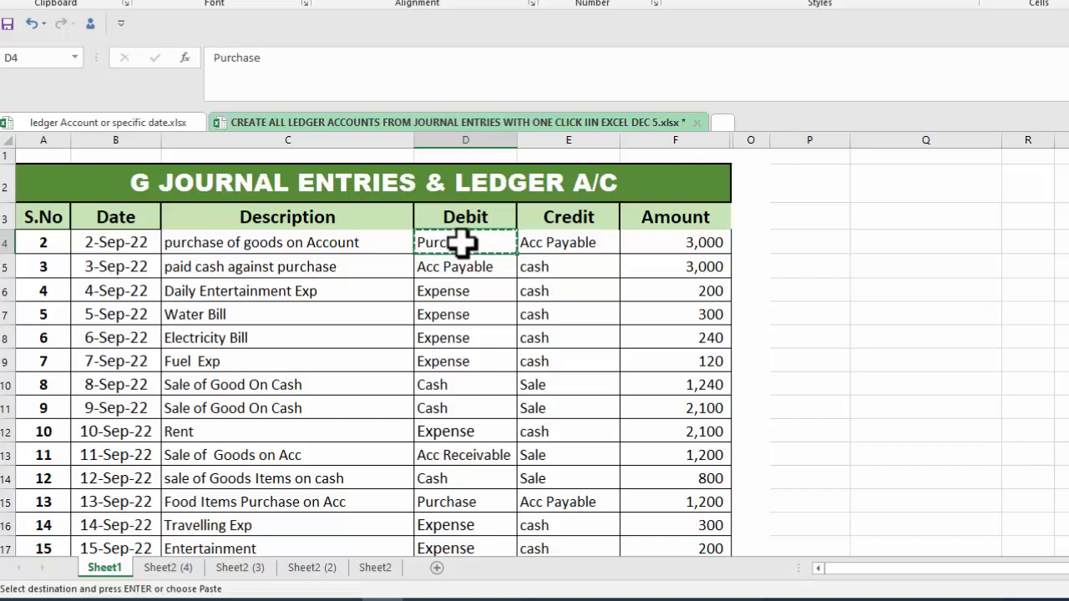
left_click(236, 568)
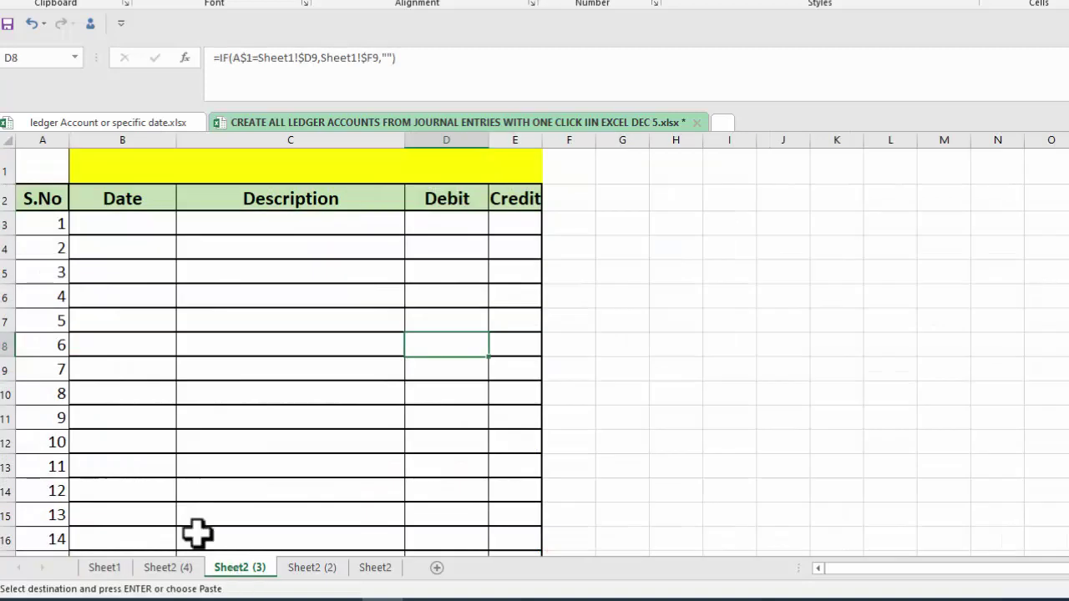
left_click(45, 167)
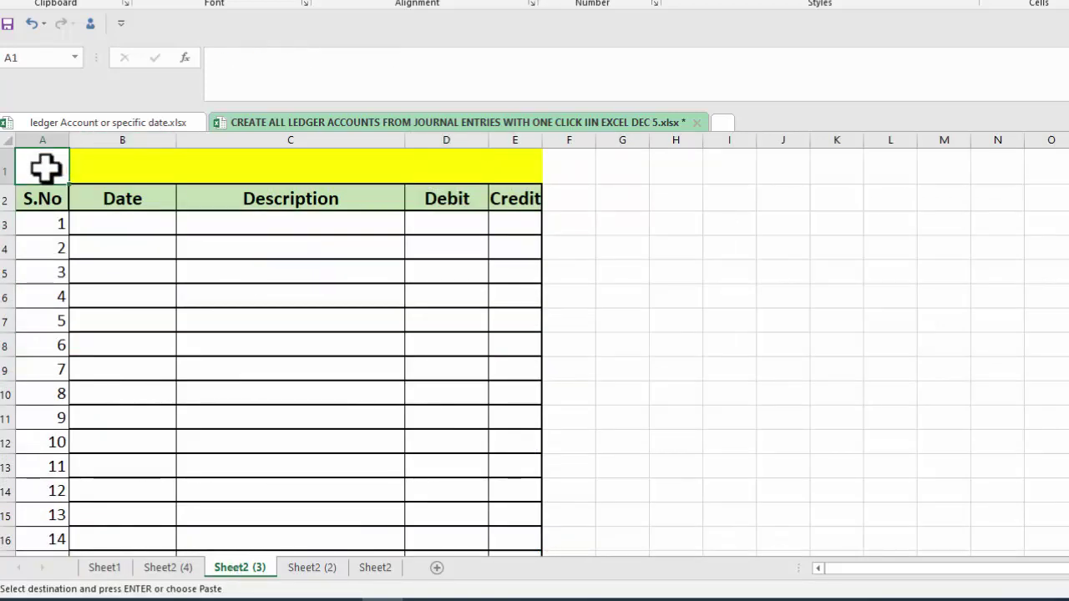
key("ctrl+v")
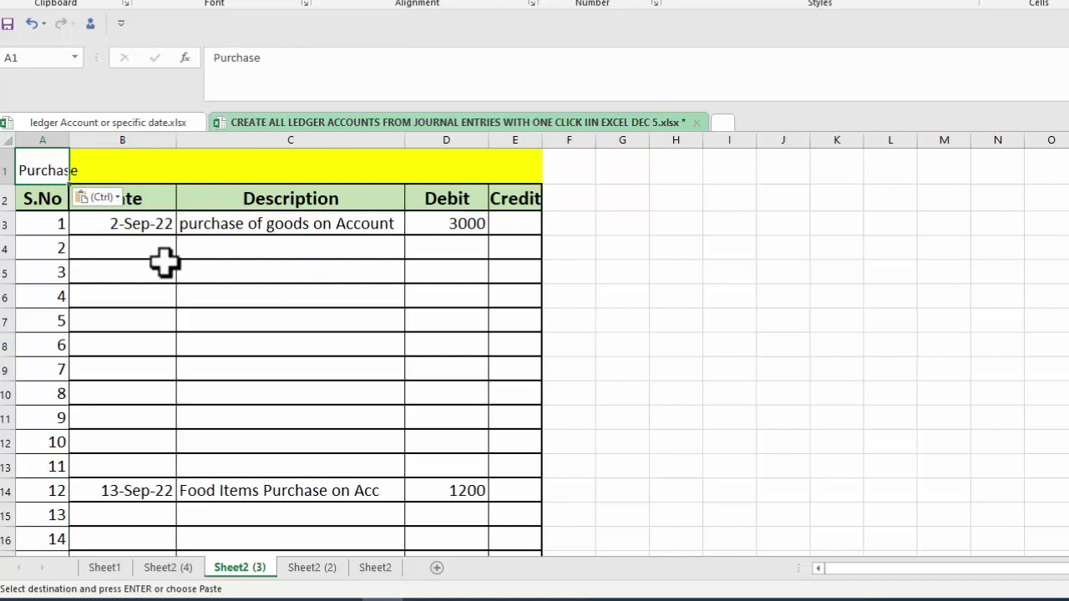
left_click(639, 294)
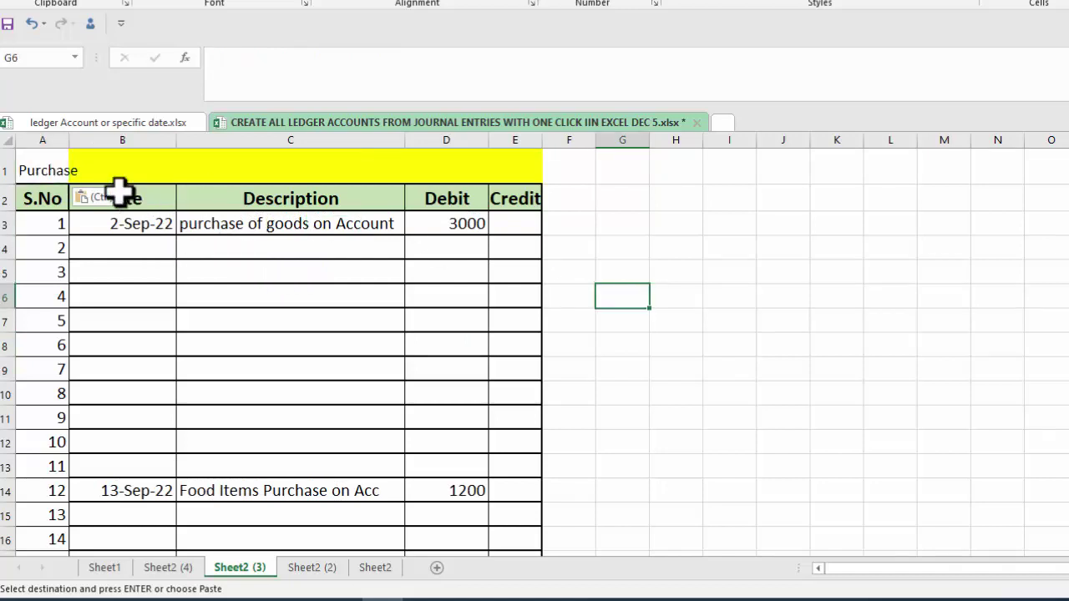
left_click(108, 569)
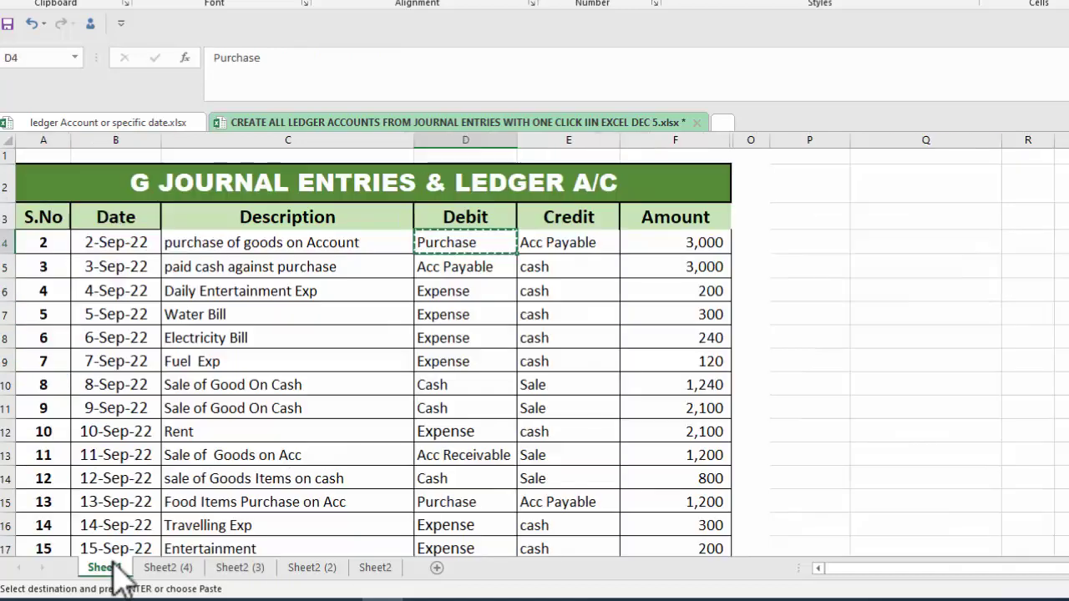
- Put the Expense account name from Sheet1 D6 into A1 of Sheet2 (2)
left_click(468, 267)
left_click(459, 293)
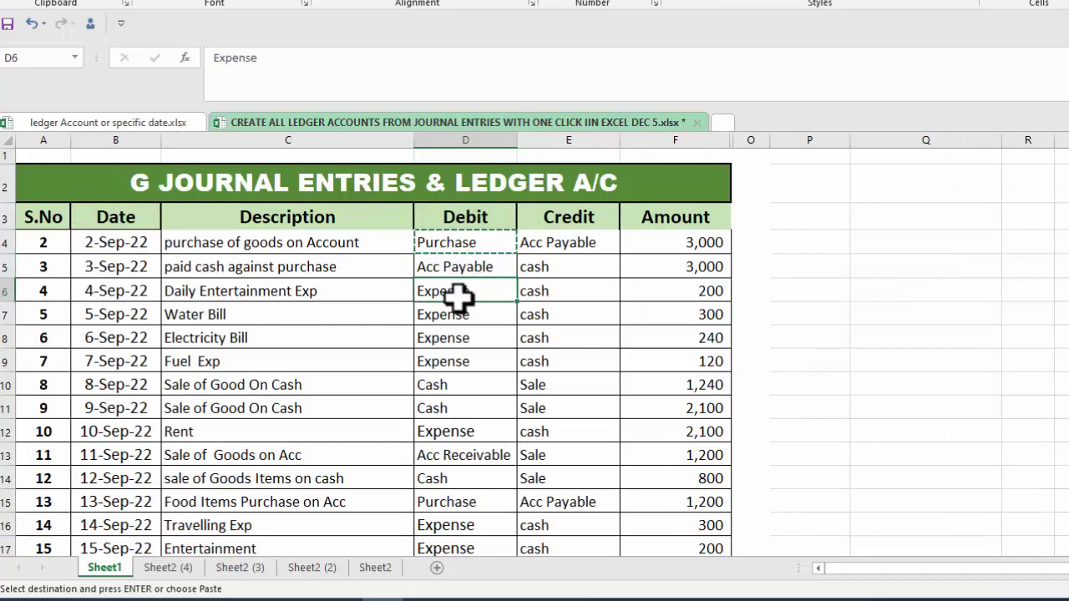
left_click(311, 568)
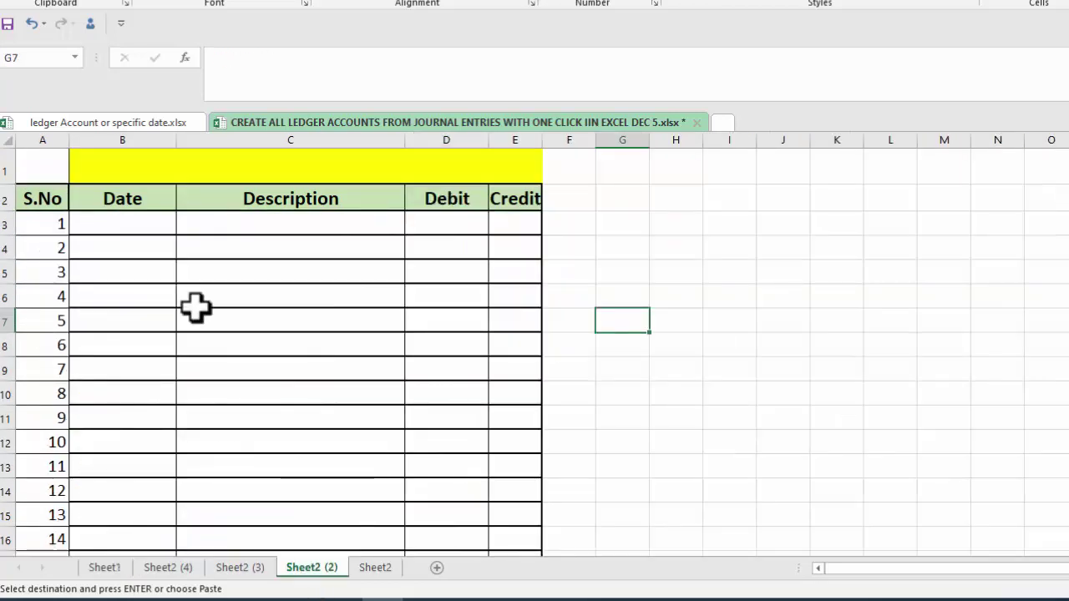
left_click(39, 169)
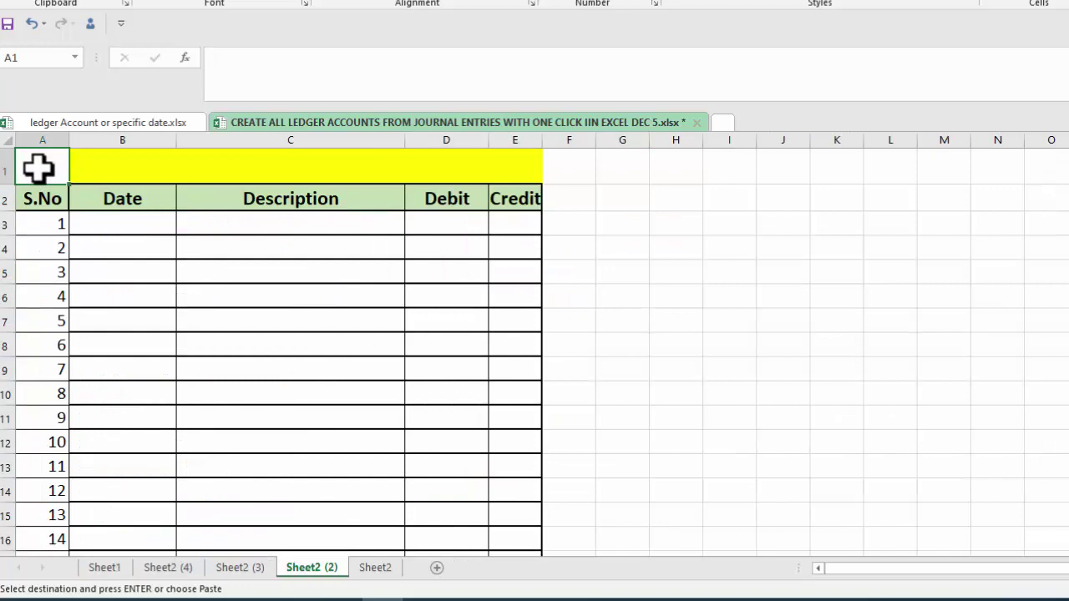
key("ctrl+v")
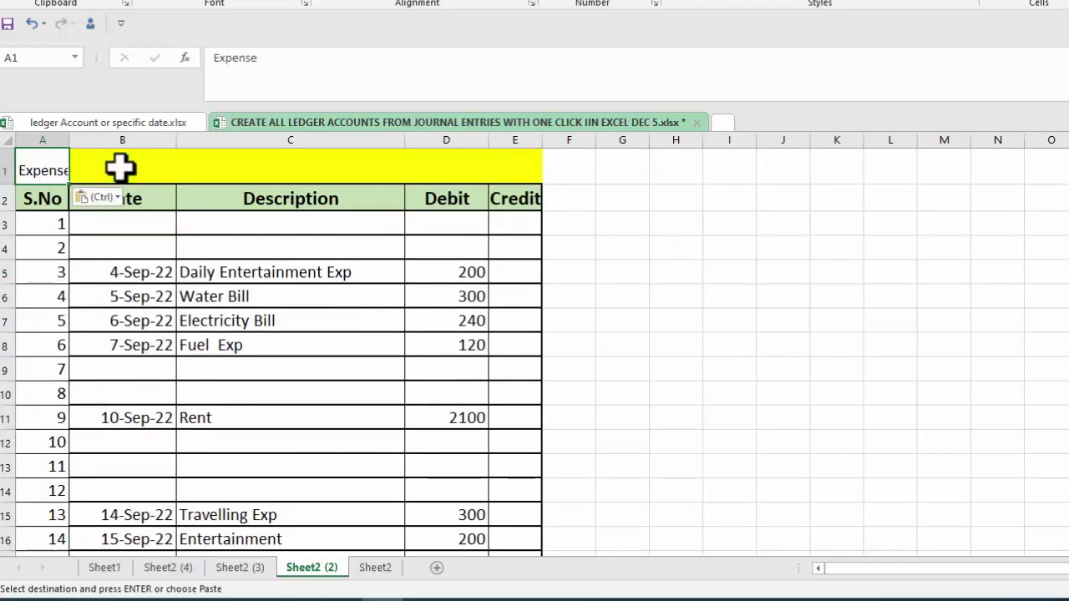
- Centre the Expense title across A1:E1 and enlarge its font to 22 pt
left_click_drag(104, 161, 505, 171)
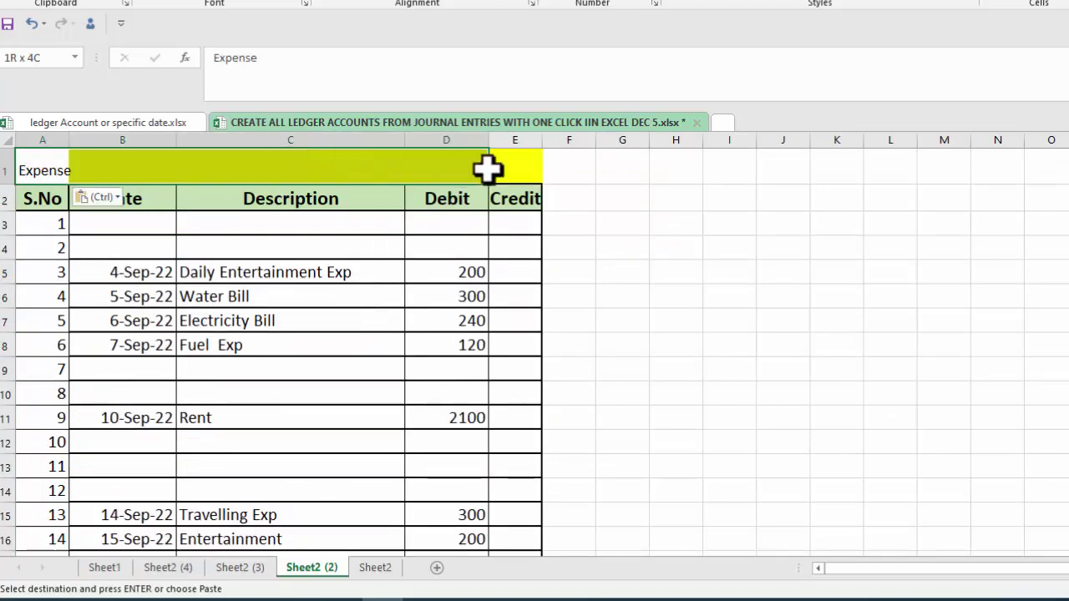
key("ctrl+1")
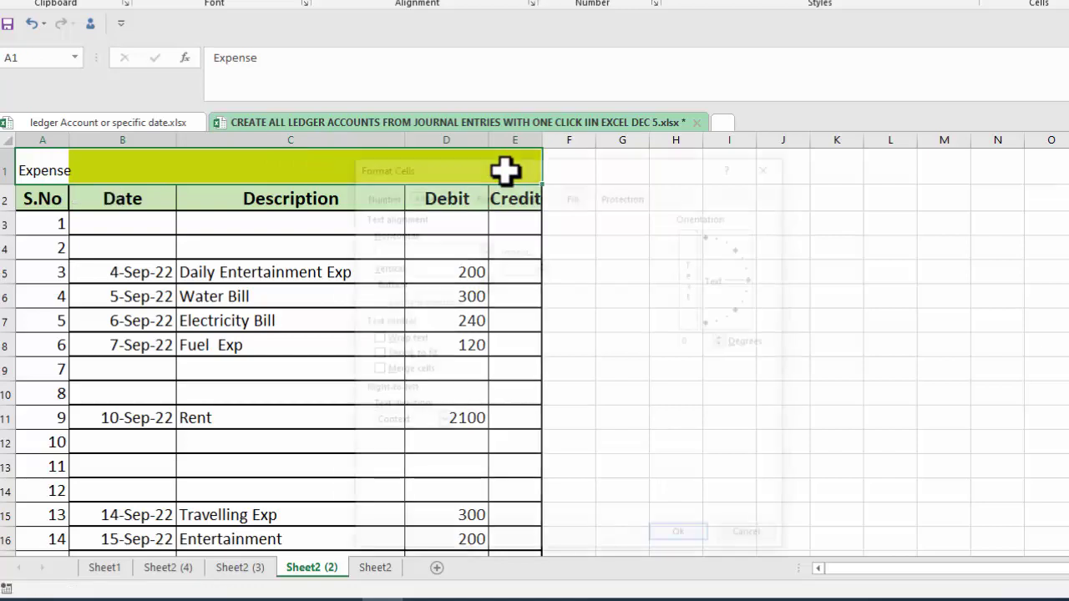
left_click(484, 249)
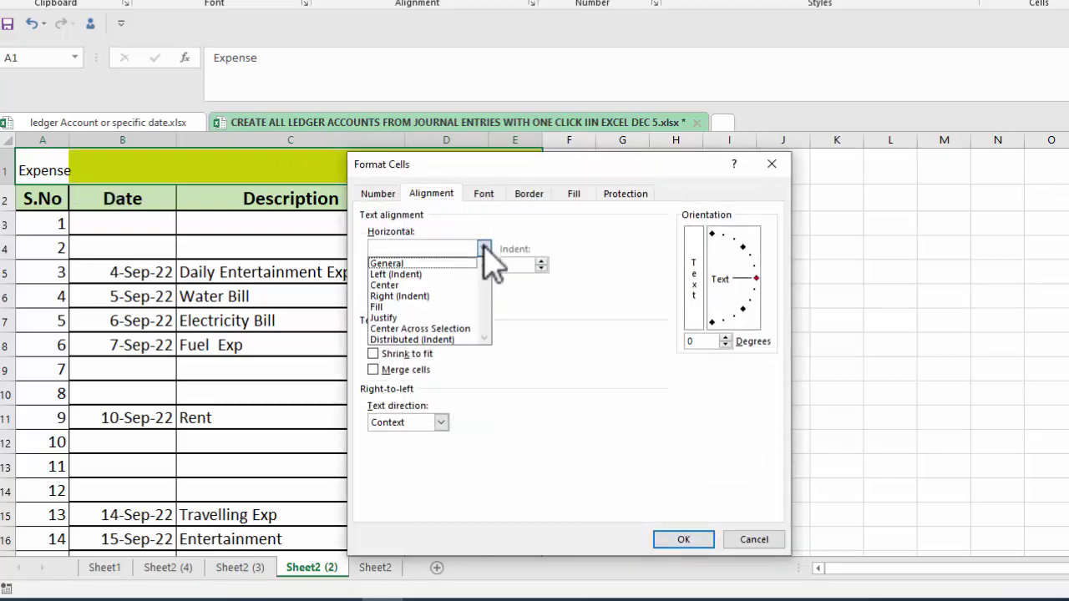
left_click(451, 328)
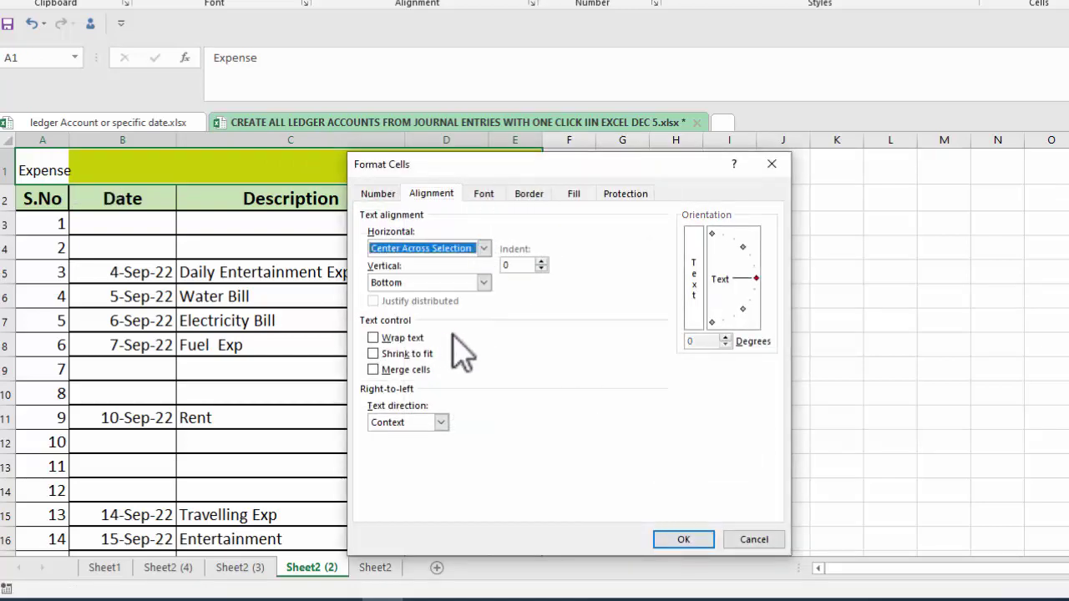
left_click(660, 536)
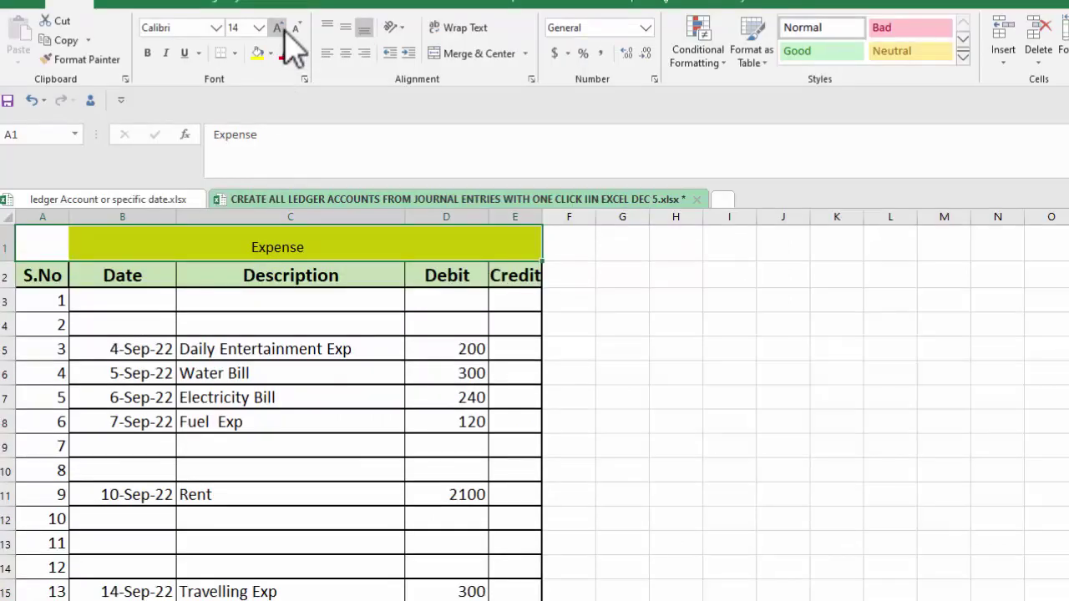
left_click(282, 30)
left_click(282, 30)
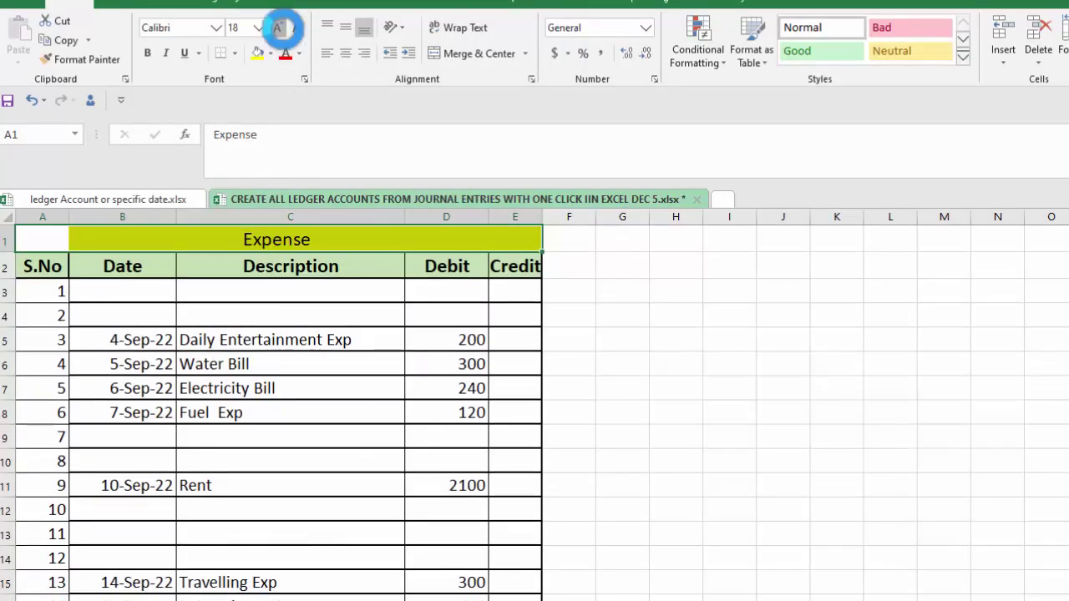
left_click(282, 30)
left_click(282, 30)
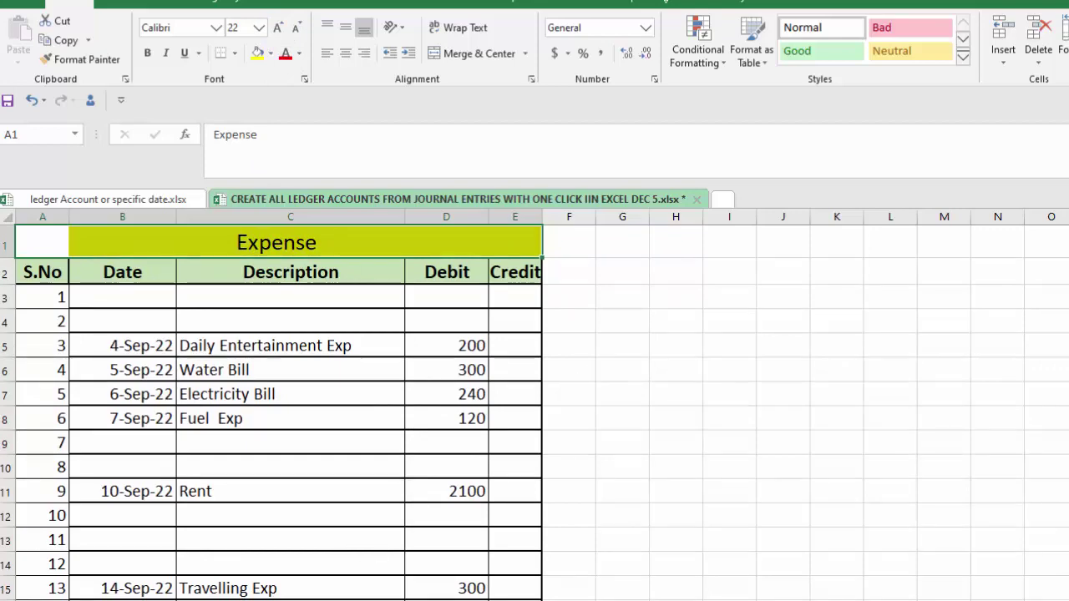
left_click(117, 569)
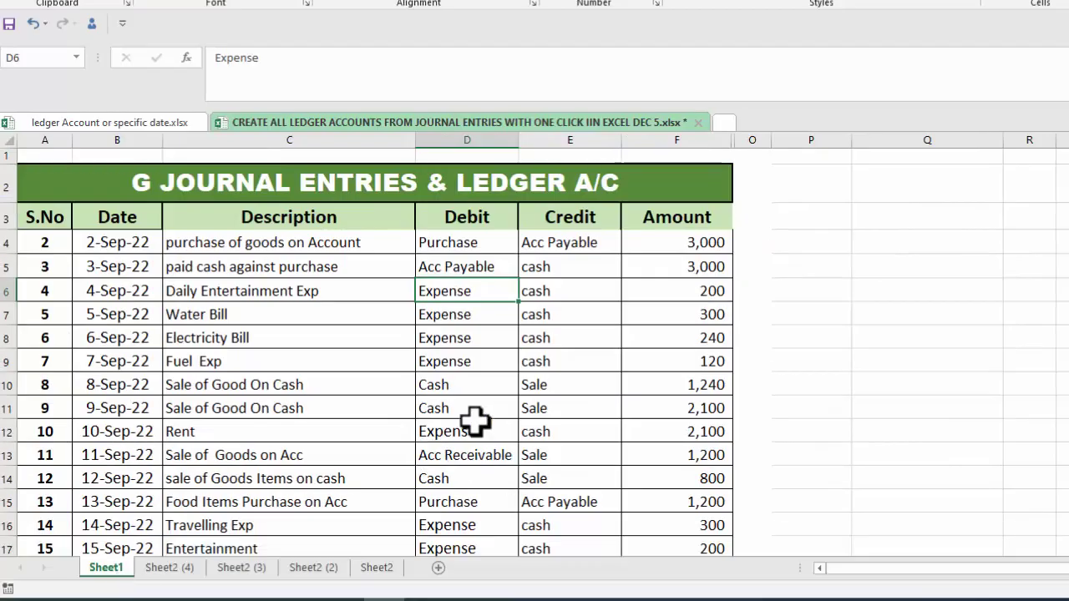
- Copy the Acc Payable account name from Sheet1 D5 into A1 of Sheet2
left_click(465, 265)
key("ctrl+c")
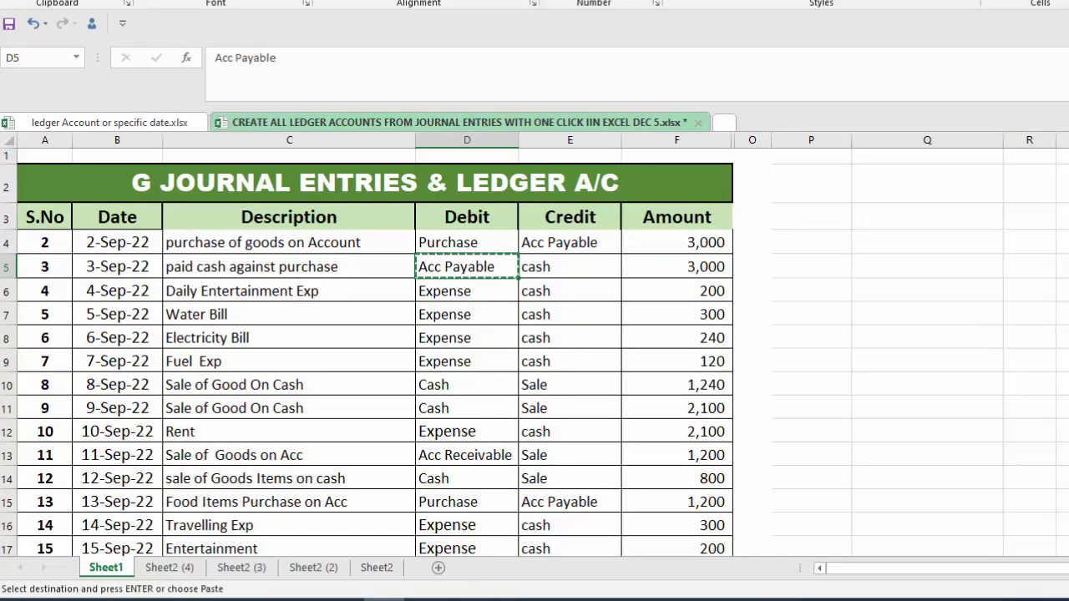
left_click(372, 571)
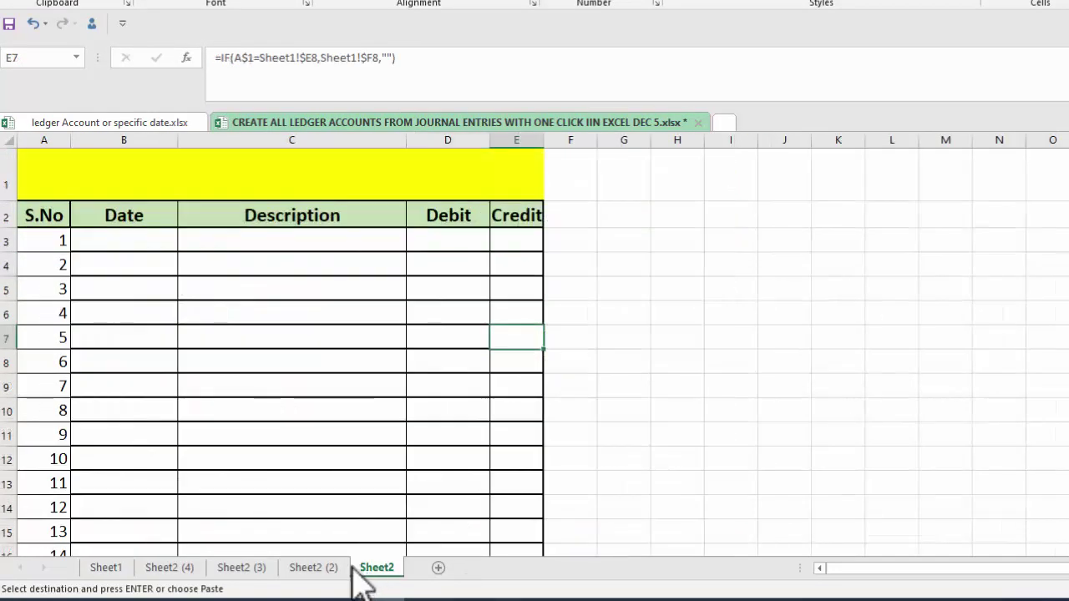
left_click(44, 175)
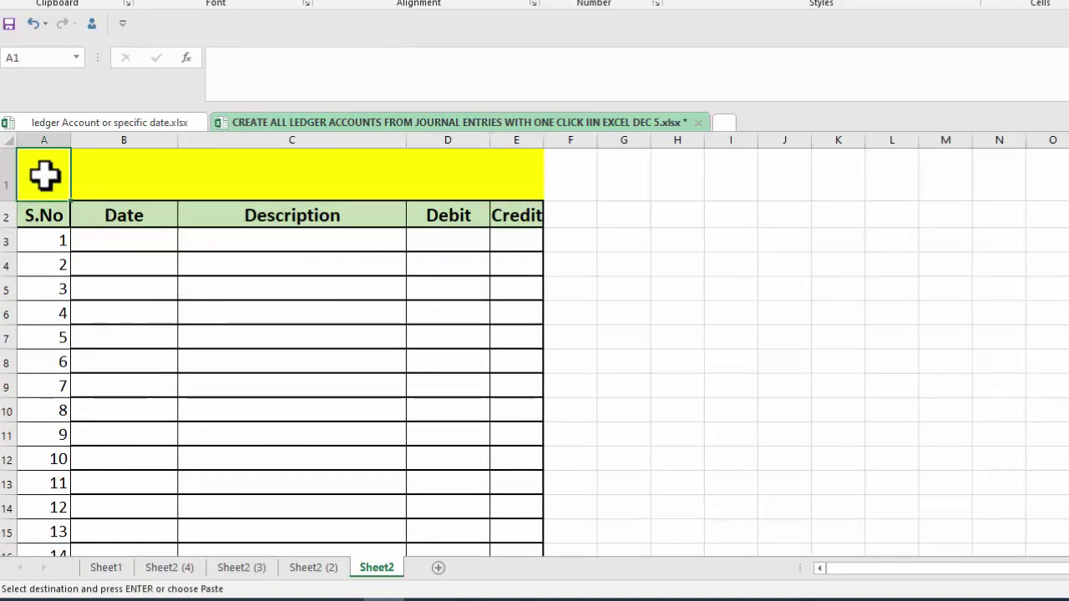
key("ctrl+v")
left_click(606, 381)
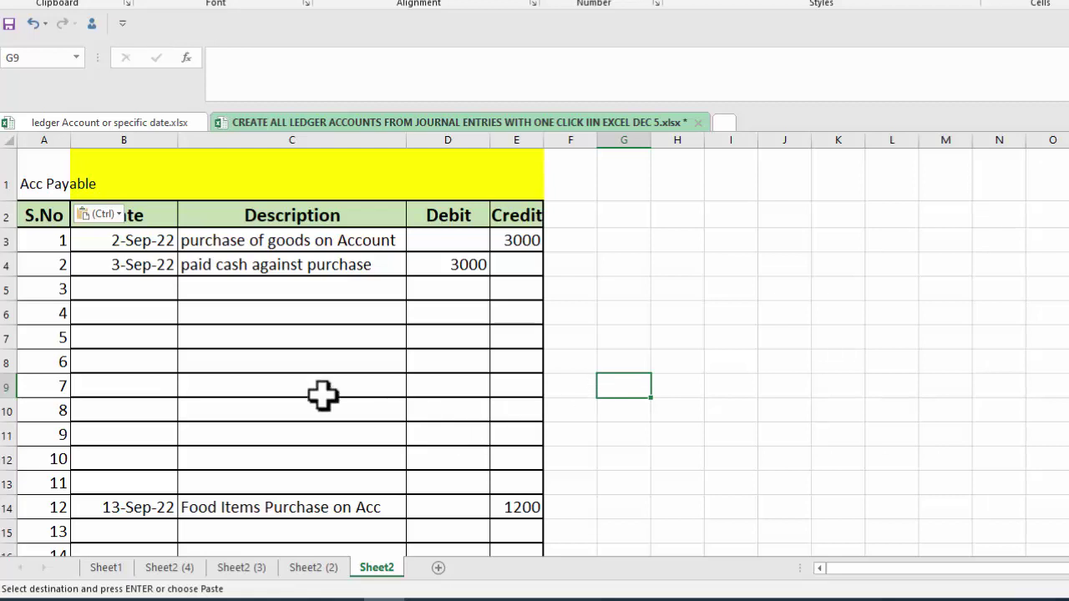
- Centre the Acc Payable title across the header row with Center Across Selection
left_click(105, 570)
left_click(105, 570)
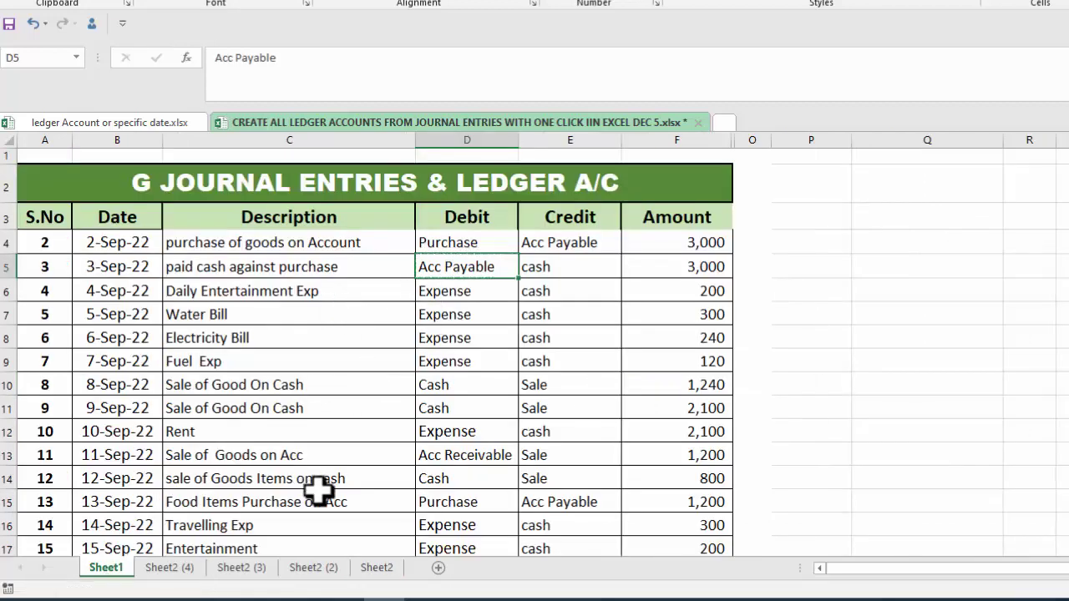
left_click(377, 567)
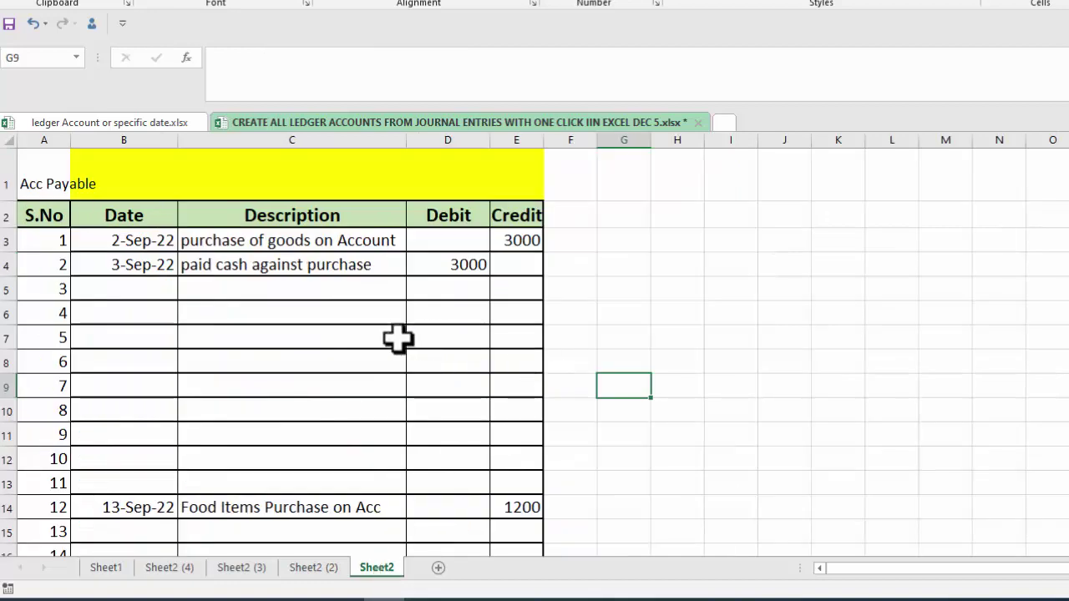
left_click(47, 183)
key("ctrl+1")
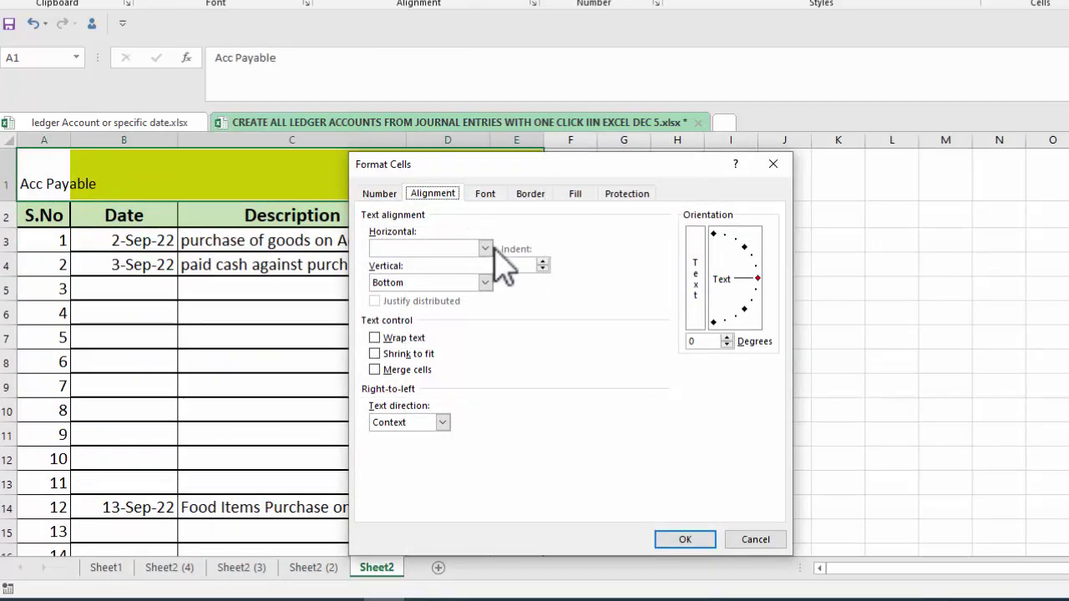
left_click(485, 249)
left_click(464, 329)
left_click(685, 541)
left_click(762, 372)
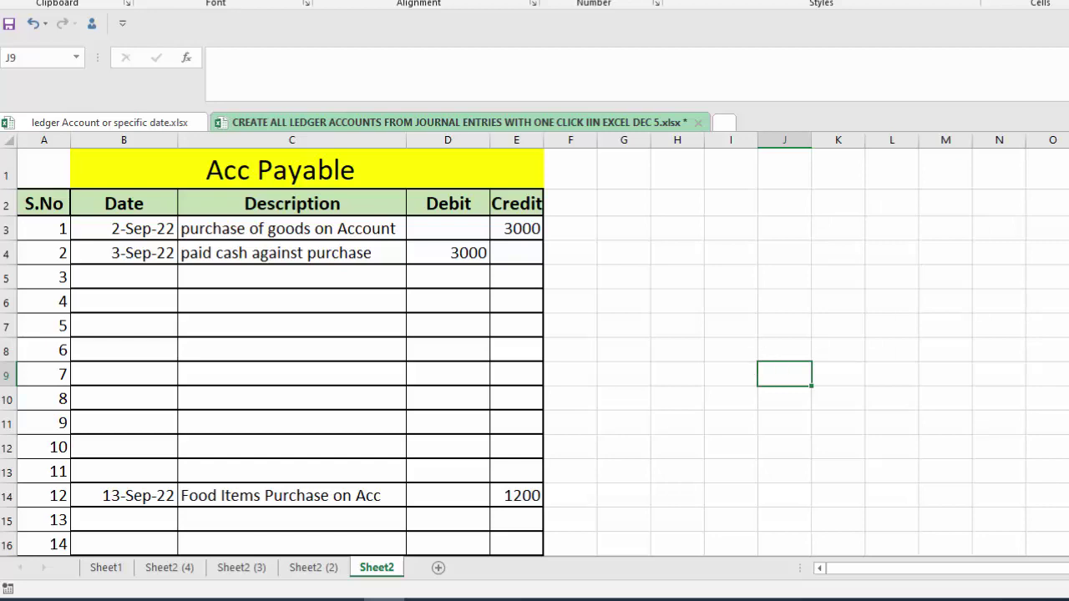
- Scroll through the cash ledger and the Sheet1 journal to review their entries
scroll(535, 350, "down", 2)
scroll(240, 477, "up", 3)
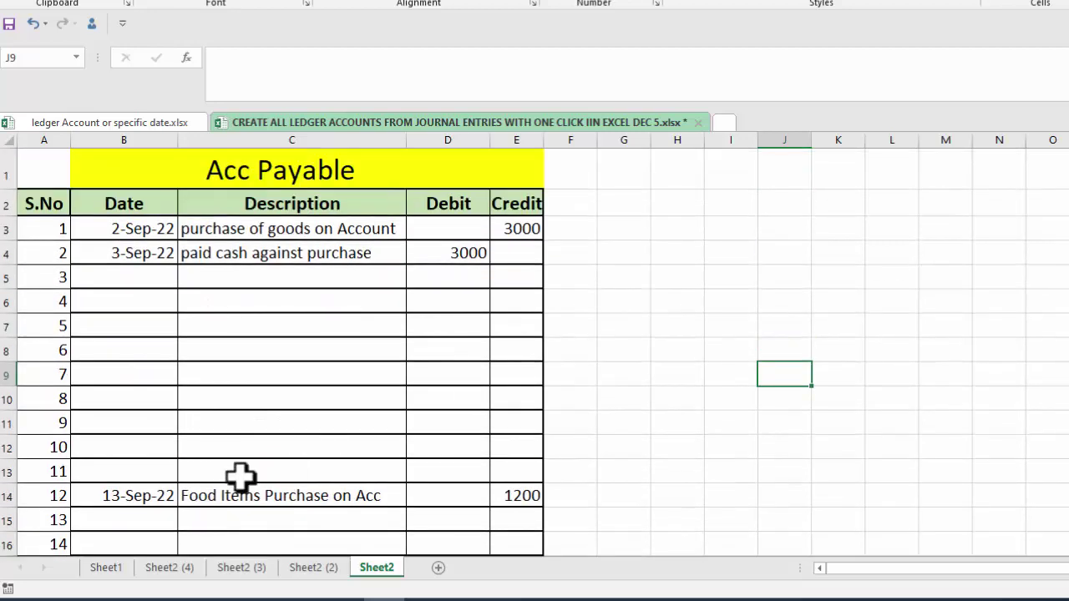
left_click(170, 567)
scroll(534, 351, "down", 2)
scroll(534, 350, "down", 1)
scroll(534, 350, "up", 2)
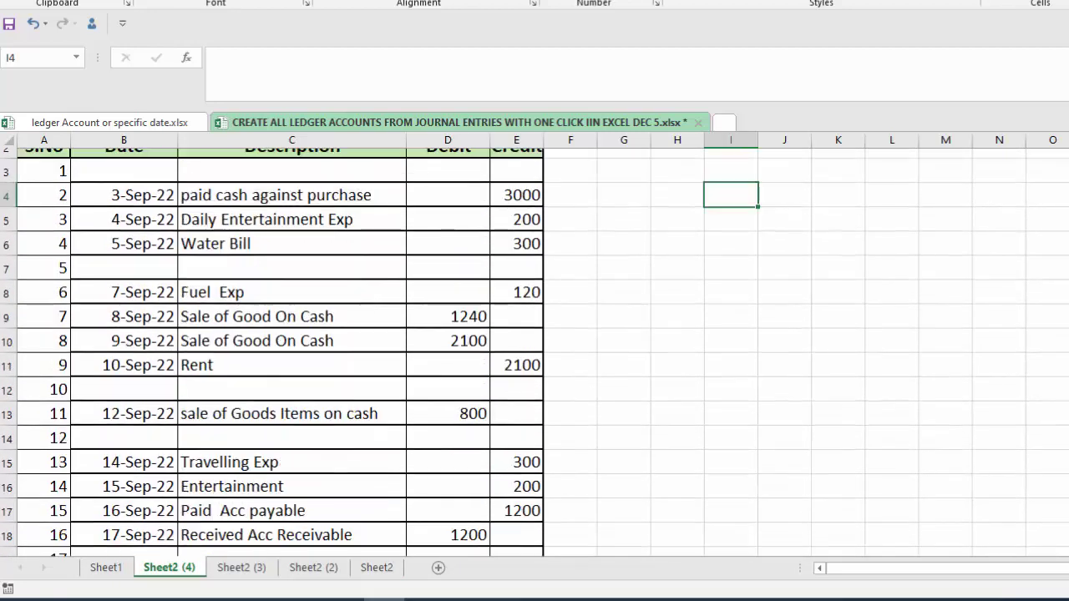
scroll(534, 350, "up", 1)
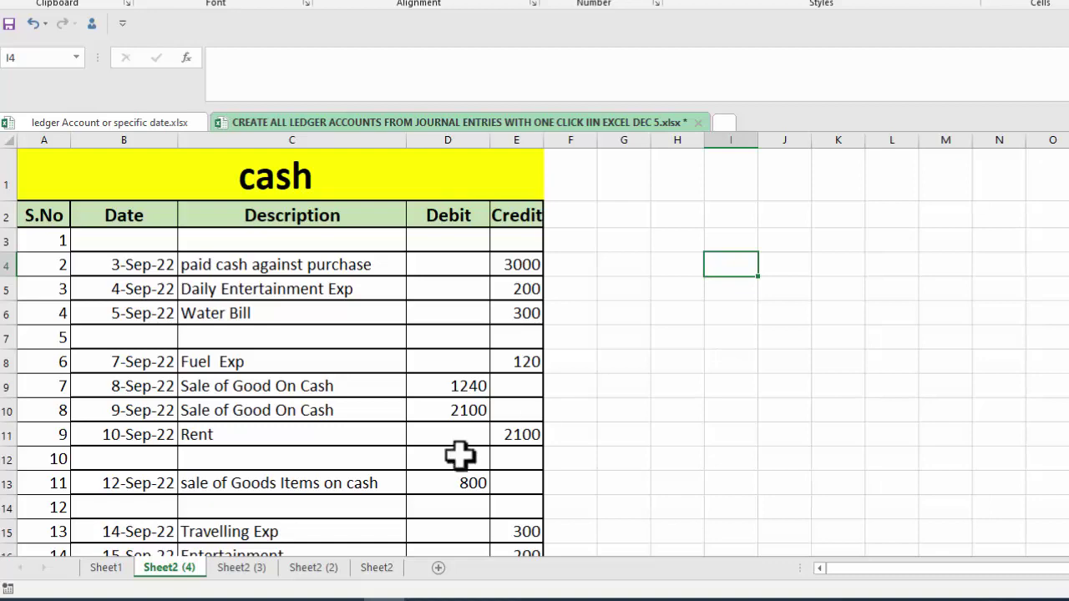
left_click(100, 567)
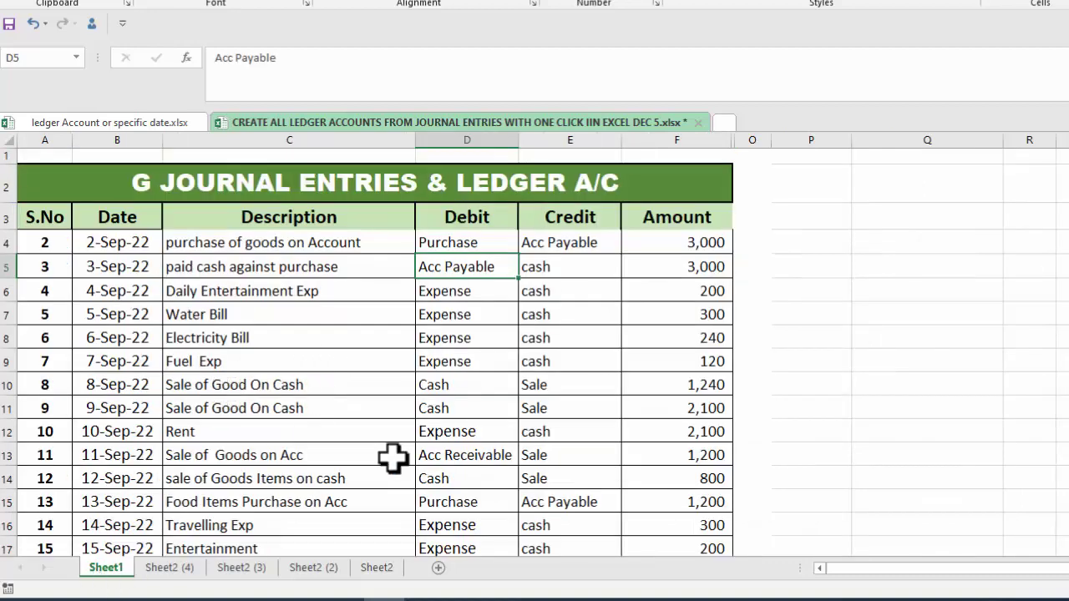
scroll(392, 457, "down", 2)
scroll(392, 457, "up", 2)
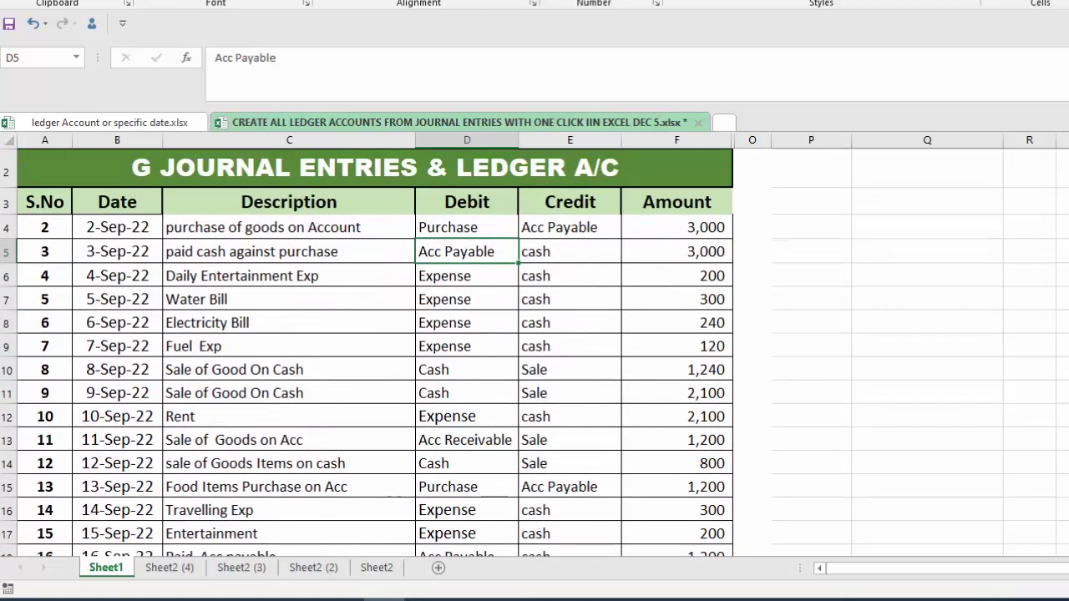
scroll(518, 467, "up", 1)
- Click through the cash, Purchase, Expense and Acc Payable ledger sheets
left_click(167, 569)
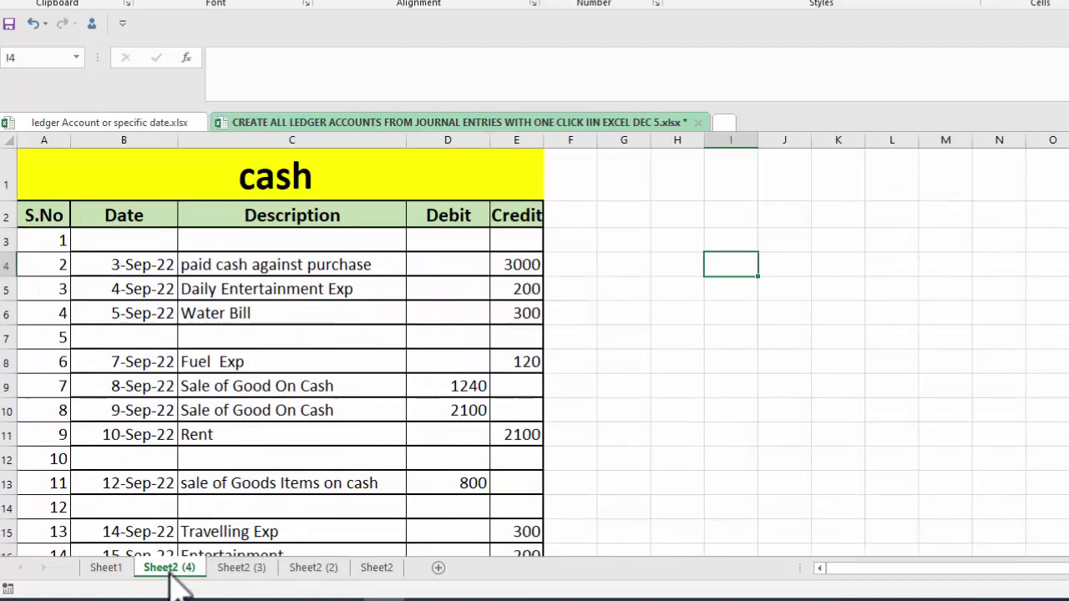
left_click(238, 567)
left_click(313, 569)
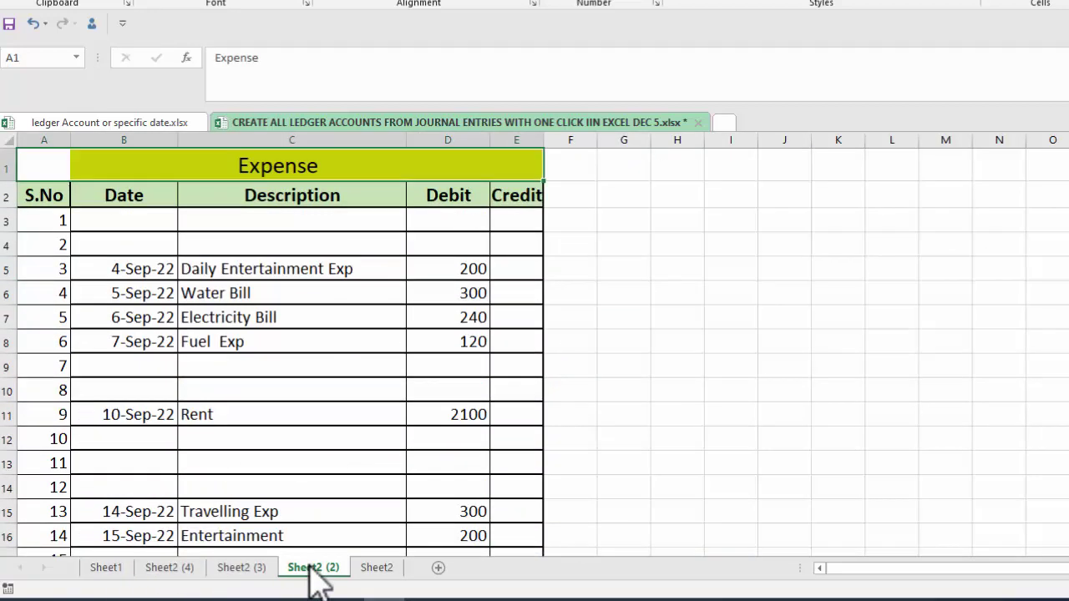
left_click(377, 570)
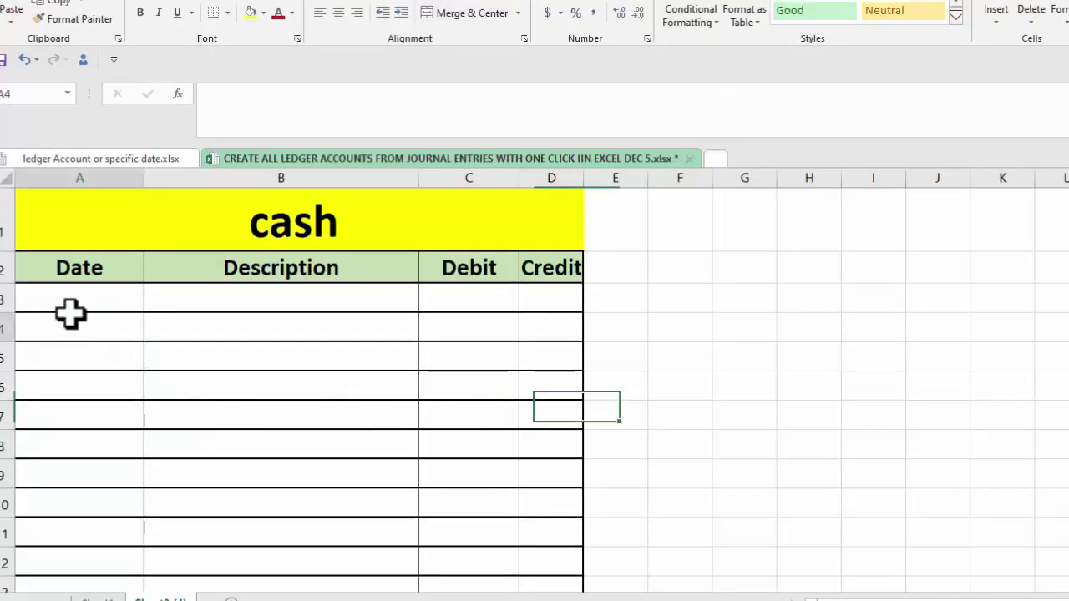
- In A3, begin =IF(OR( comparing ledger title A1 with the journal debit account Sheet1!D4
left_click(72, 300)
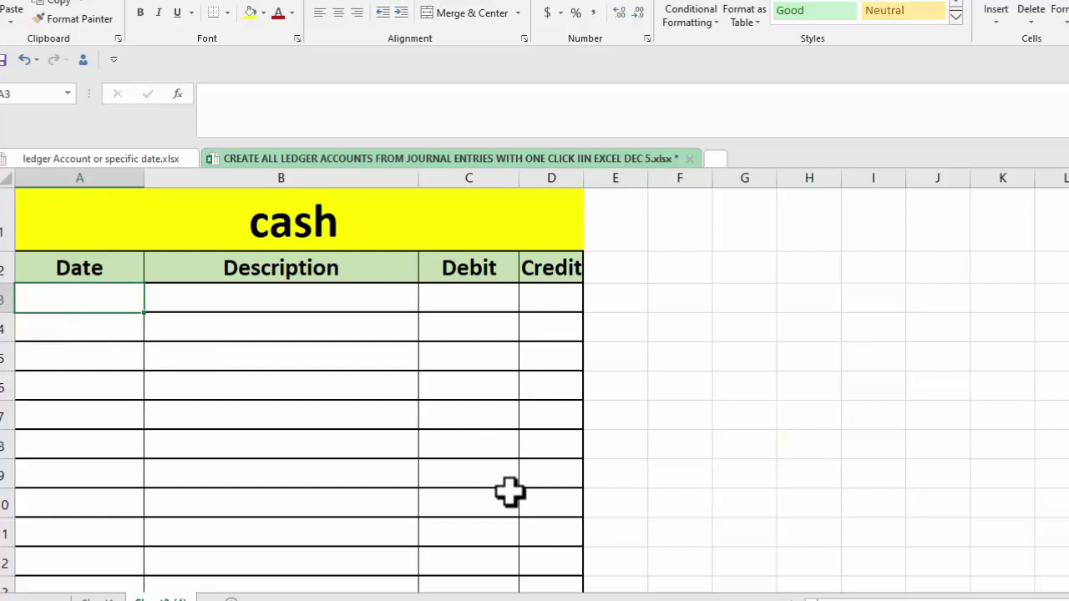
type("=IF(")
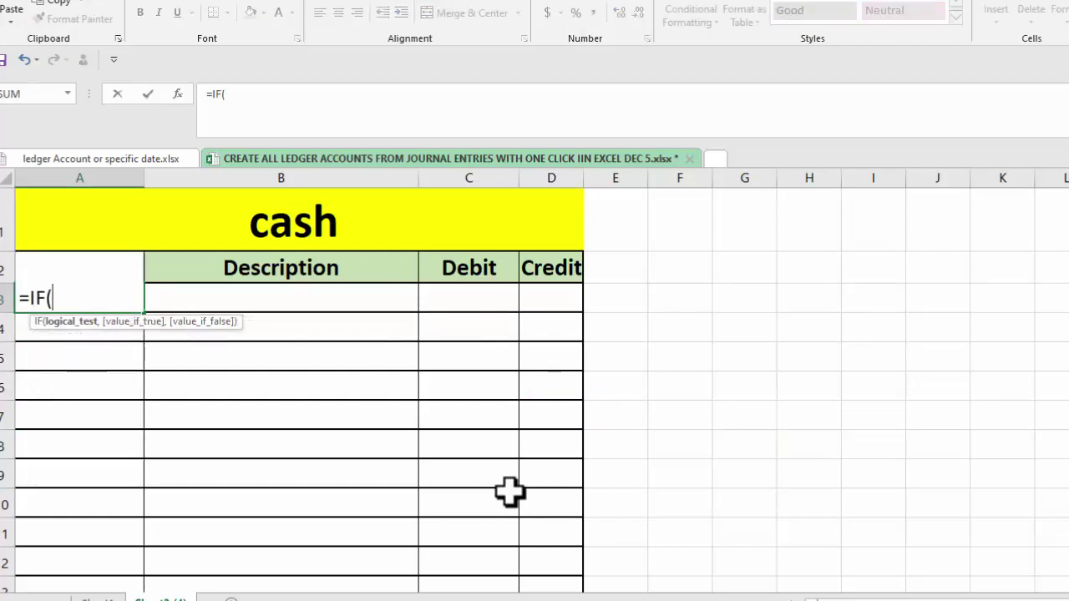
type("OR(")
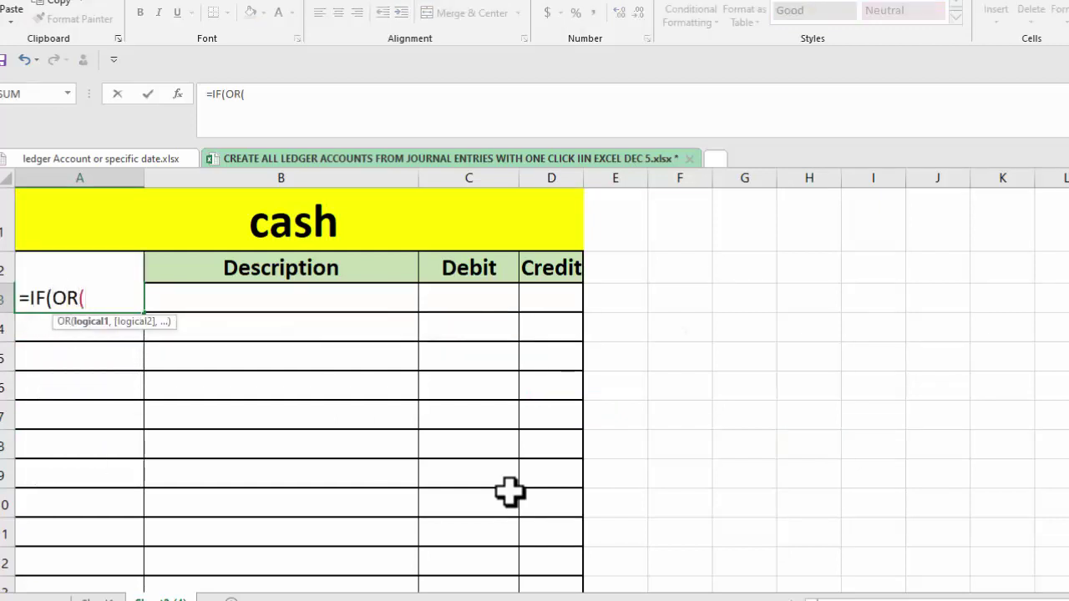
left_click(92, 218)
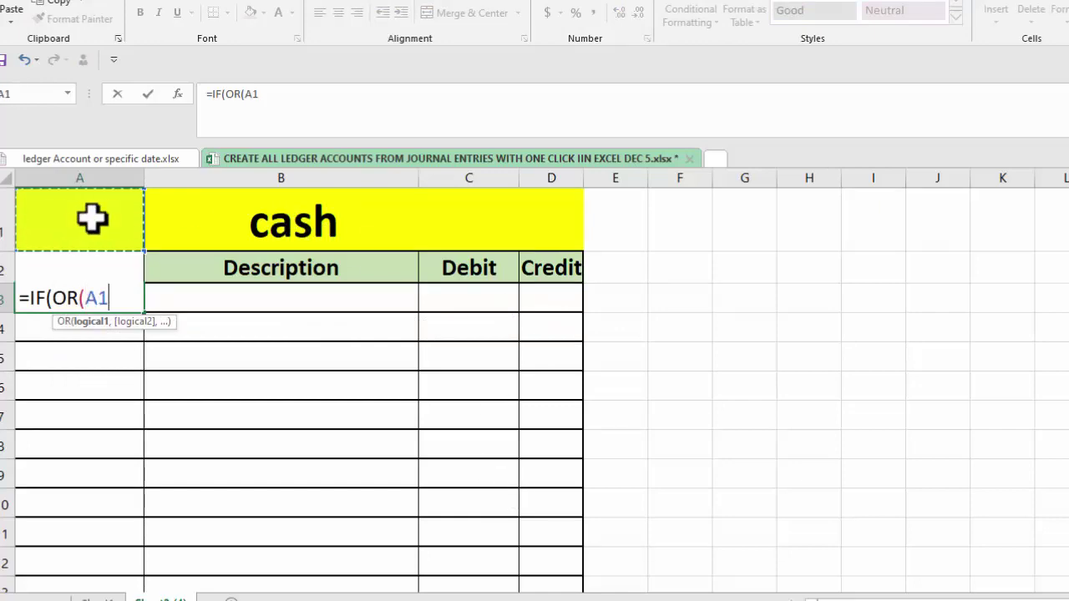
type("=")
left_click(105, 574)
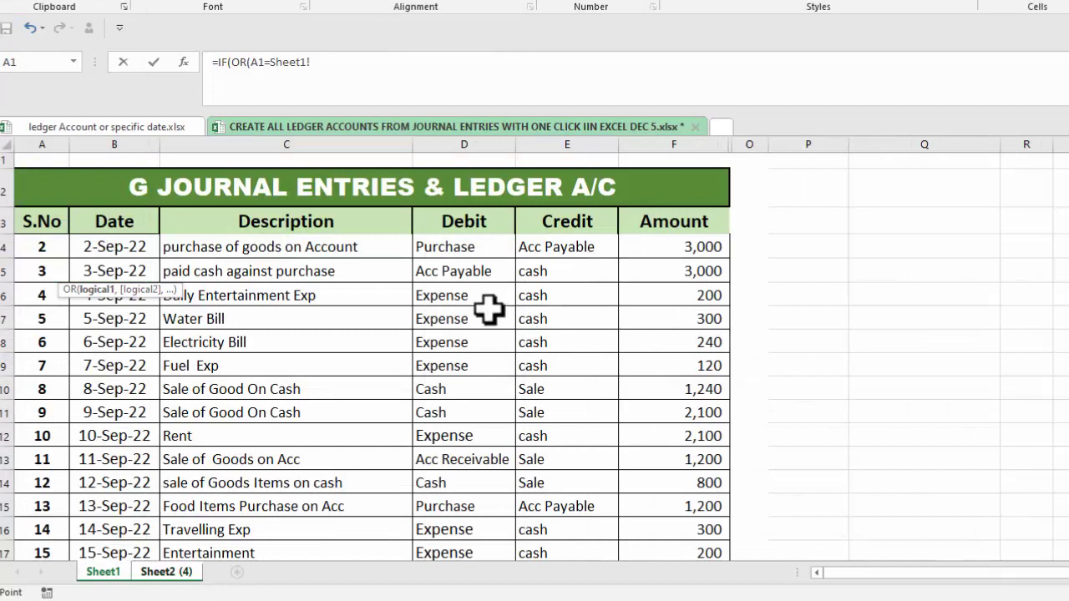
left_click(476, 245)
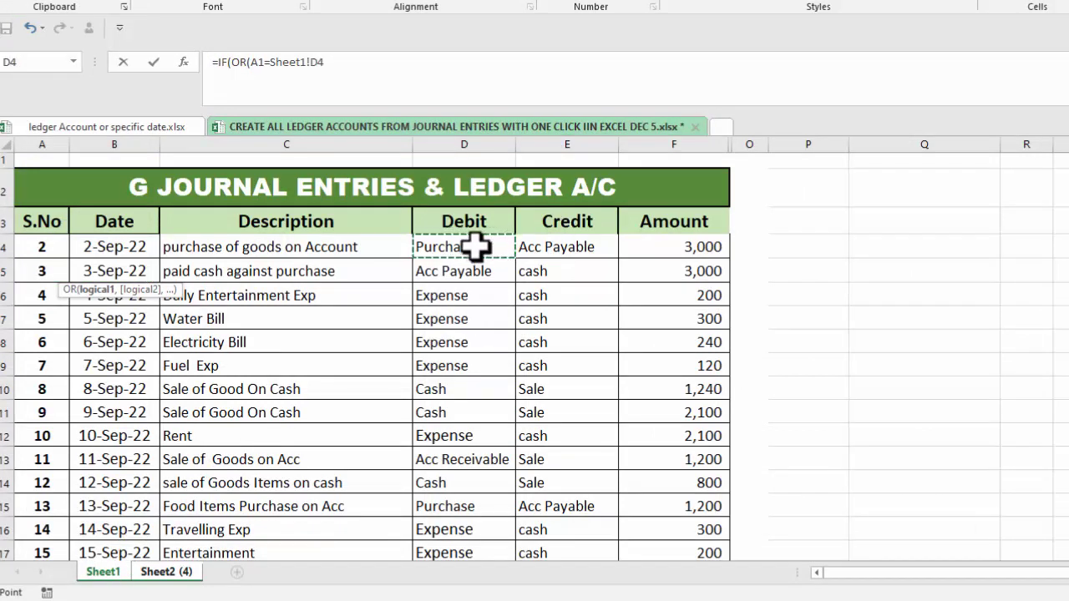
- Add the Sheet1!E4='Sheet2 (4)'!A1 check and return the Sheet1!B4 date, else blank
type(",")
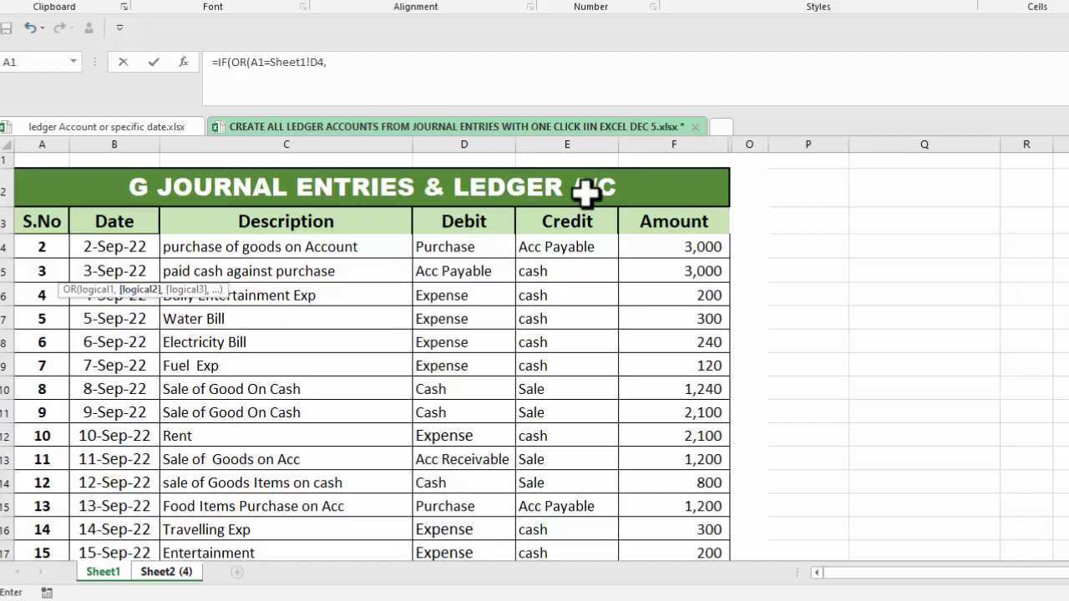
left_click(552, 247)
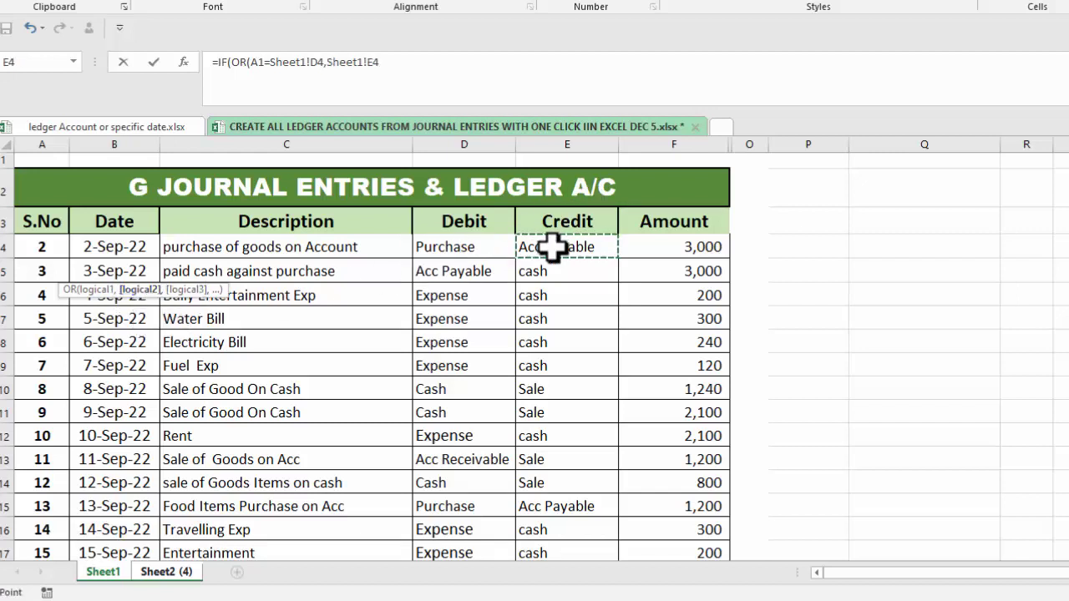
type("=")
left_click(166, 571)
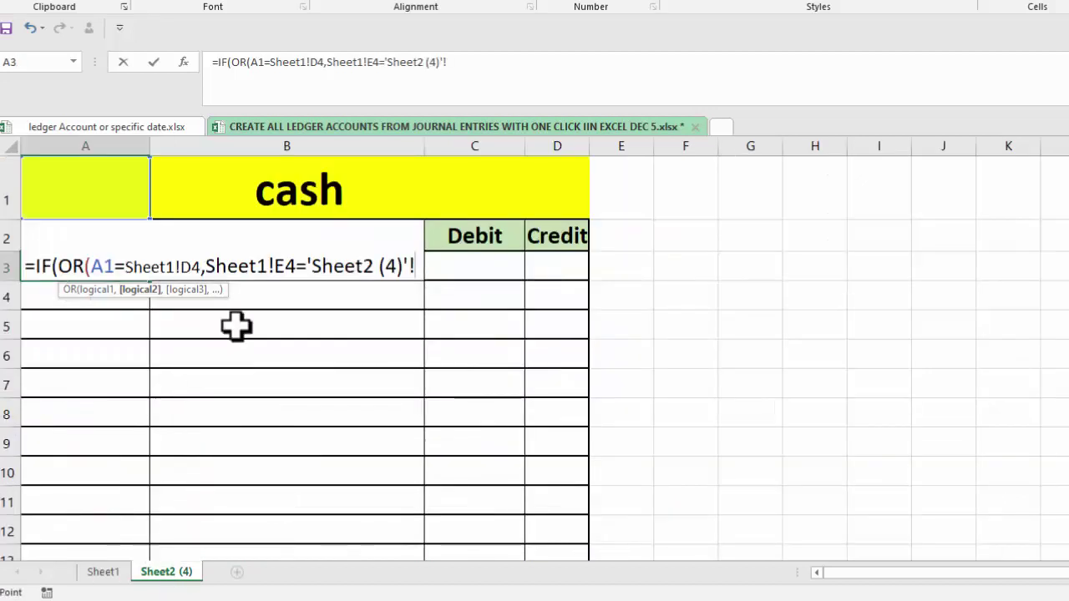
left_click(97, 201)
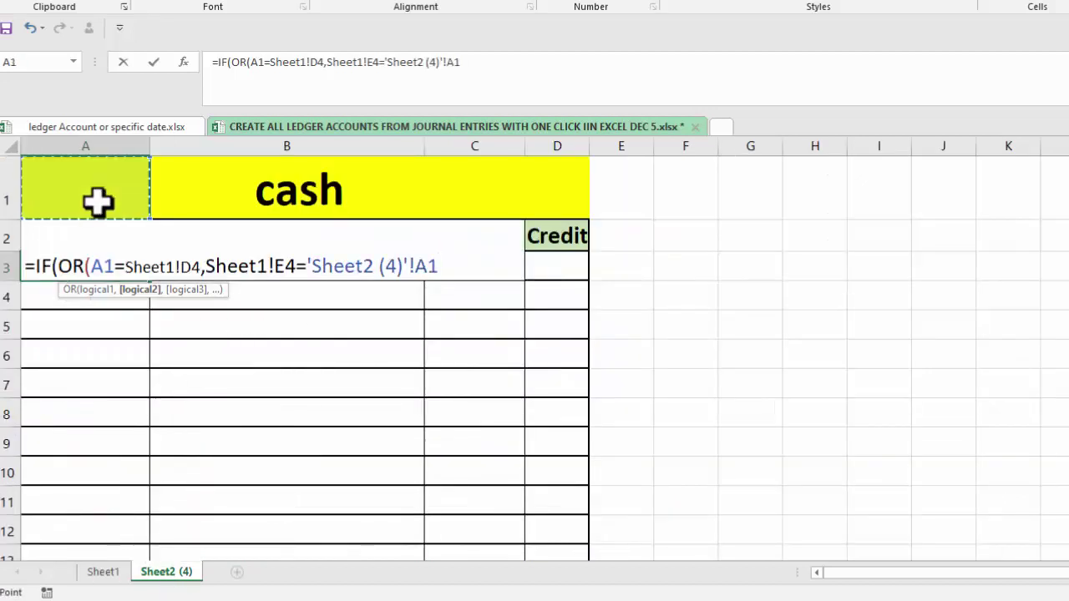
type(",")
key("BackSpace")
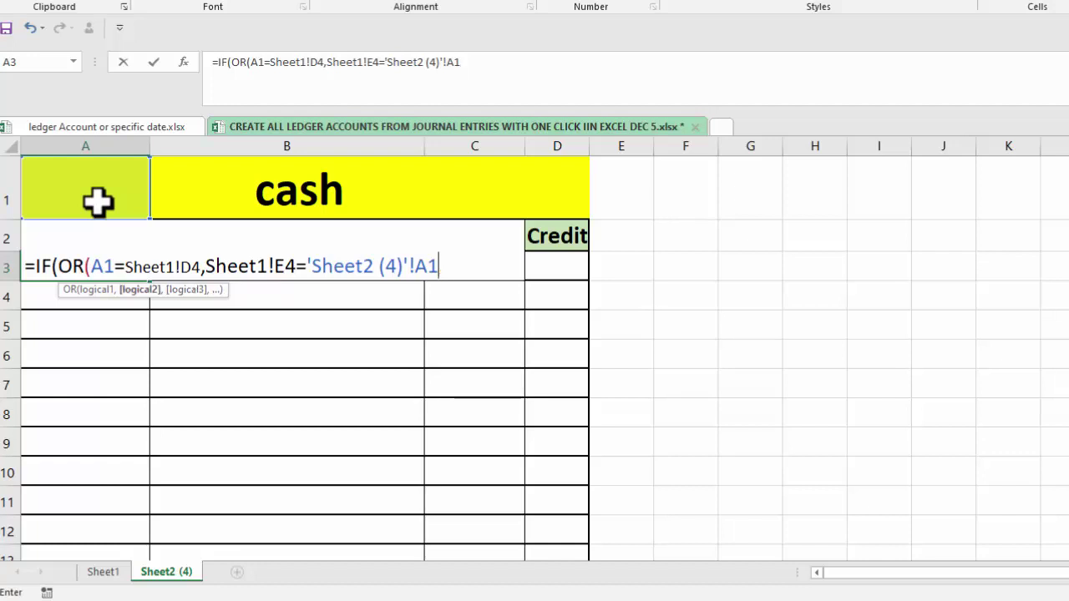
type(")")
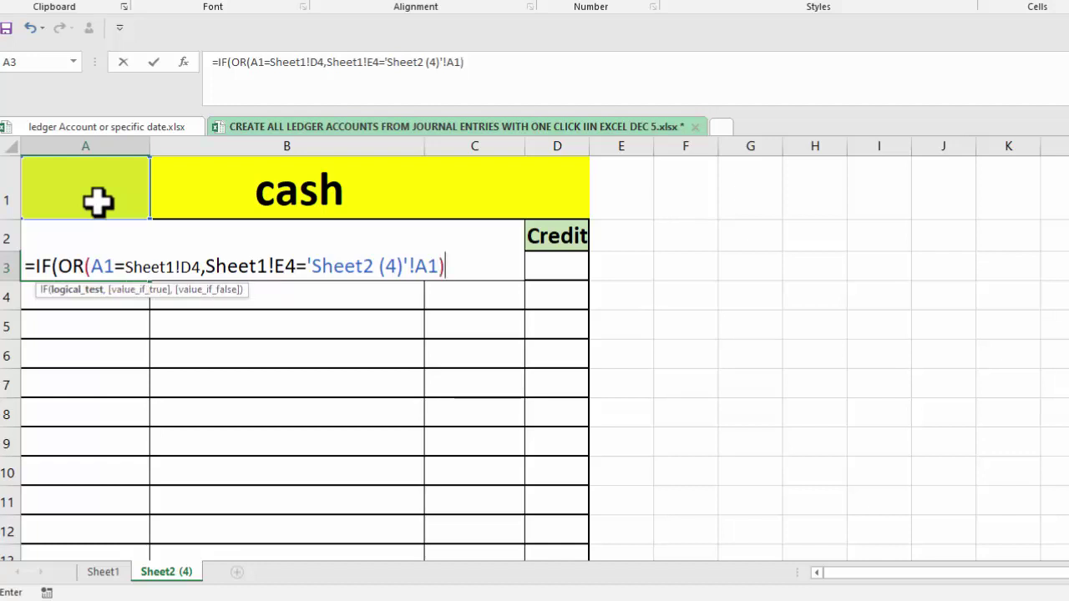
type(",")
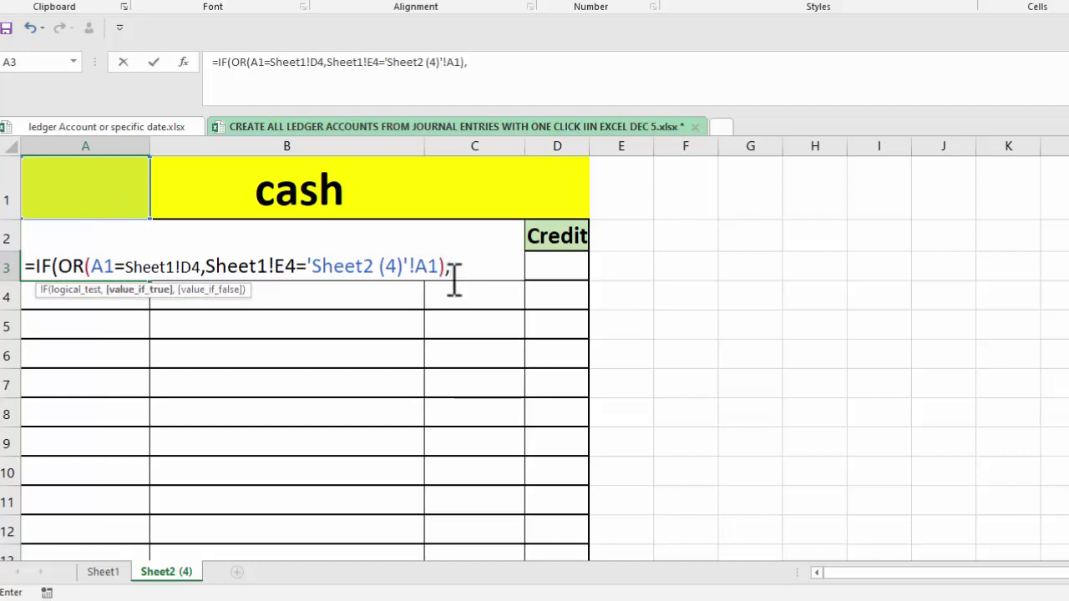
left_click(102, 572)
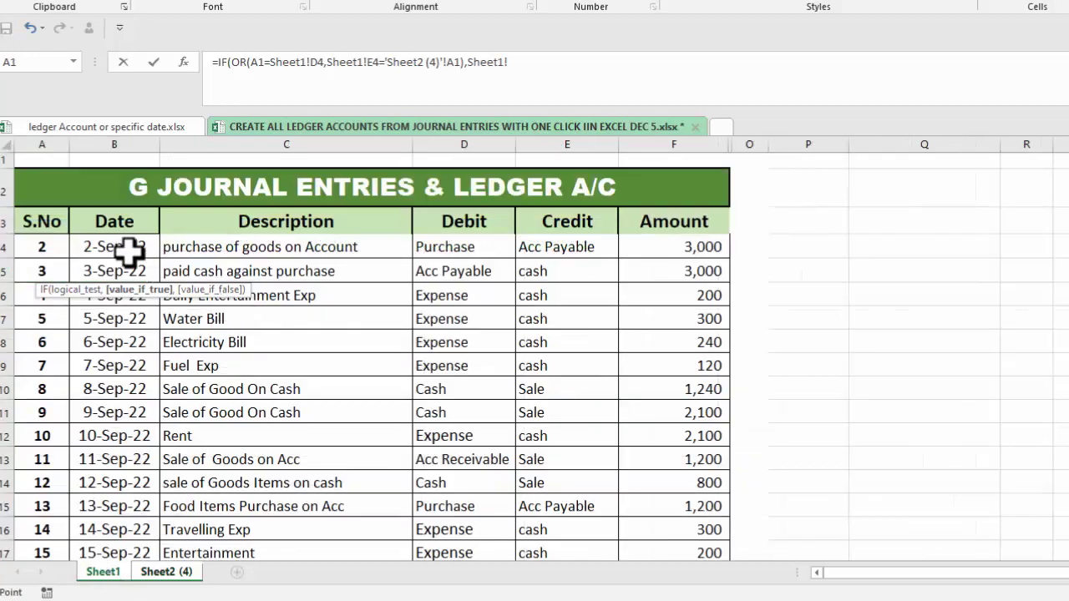
left_click(128, 248)
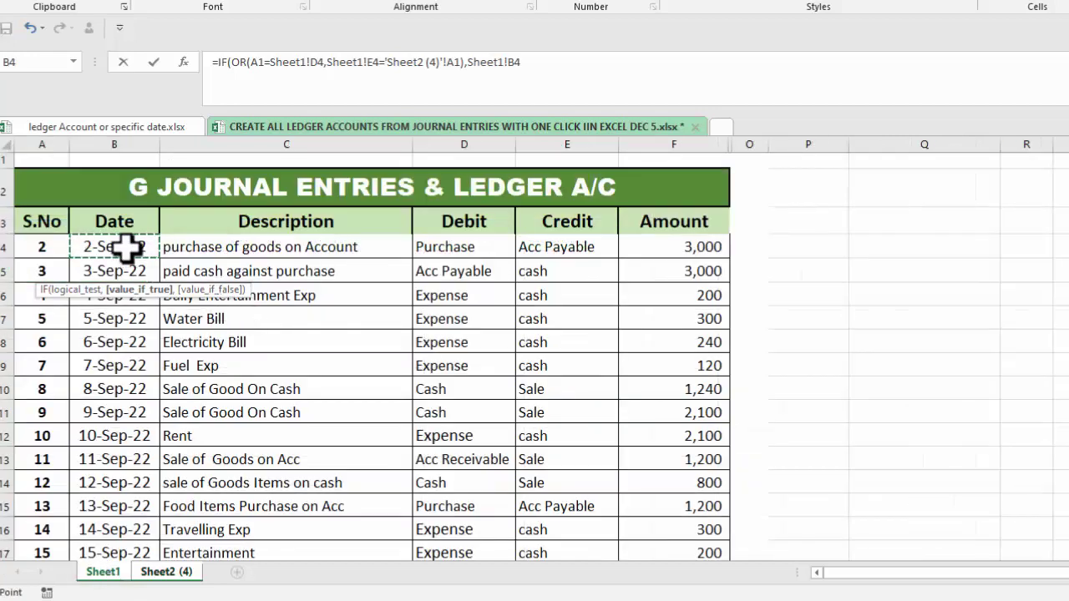
type(",")
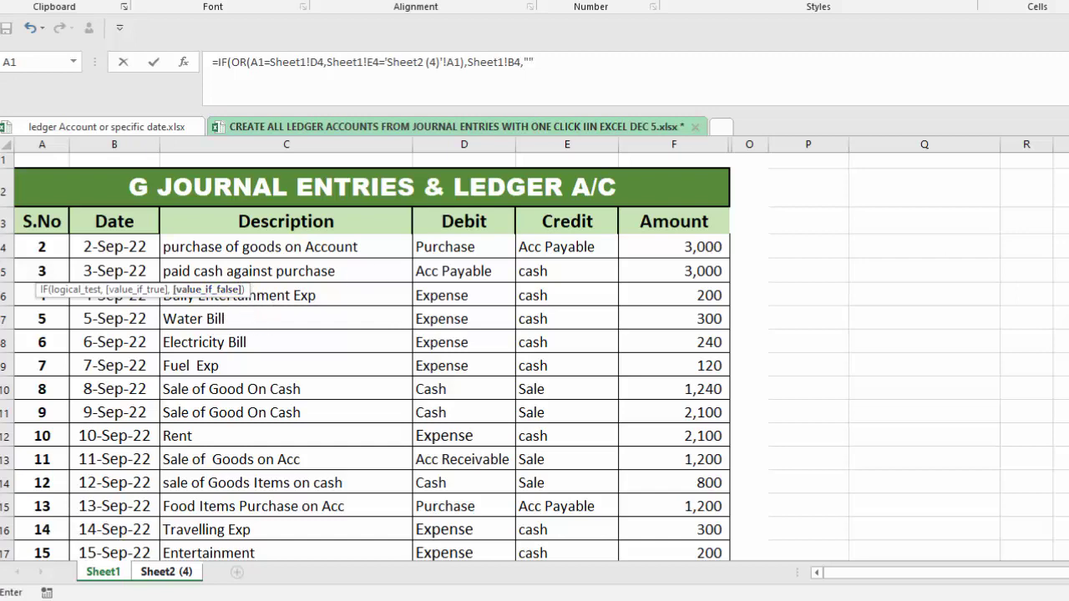
type(")")
key("Return")
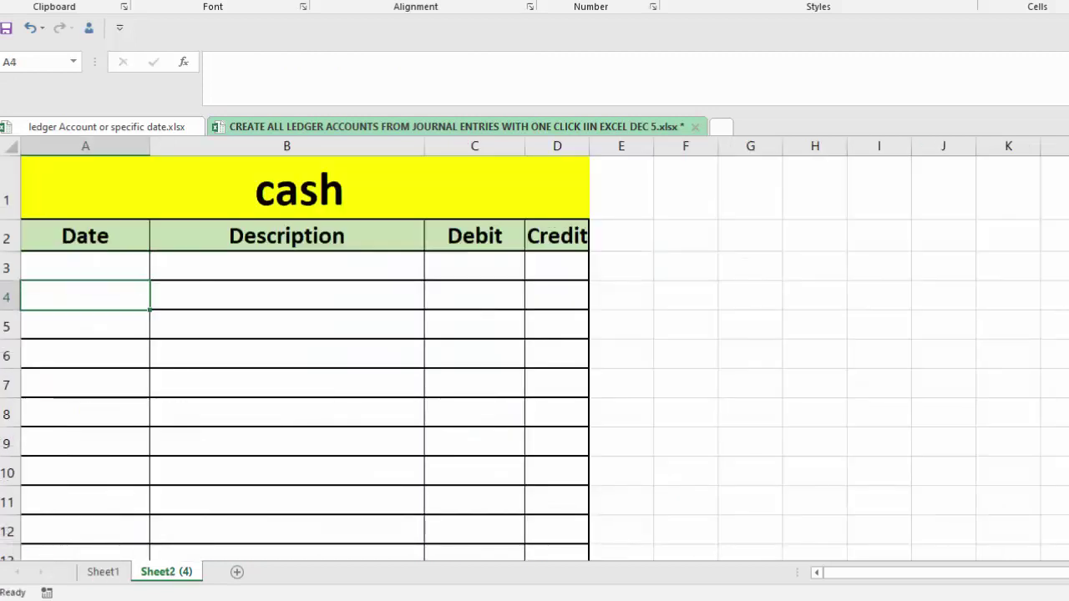
- Anchor A3's formula references as 'Sheet2 (4)'!A$1 and Sheet1!$E4
double_click(125, 263)
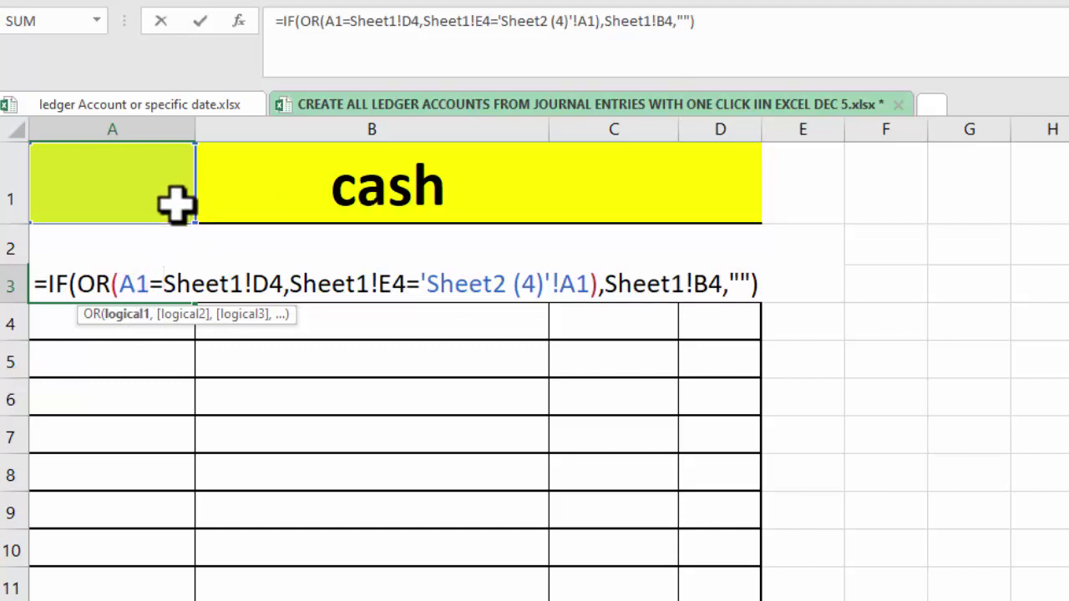
left_click(136, 284)
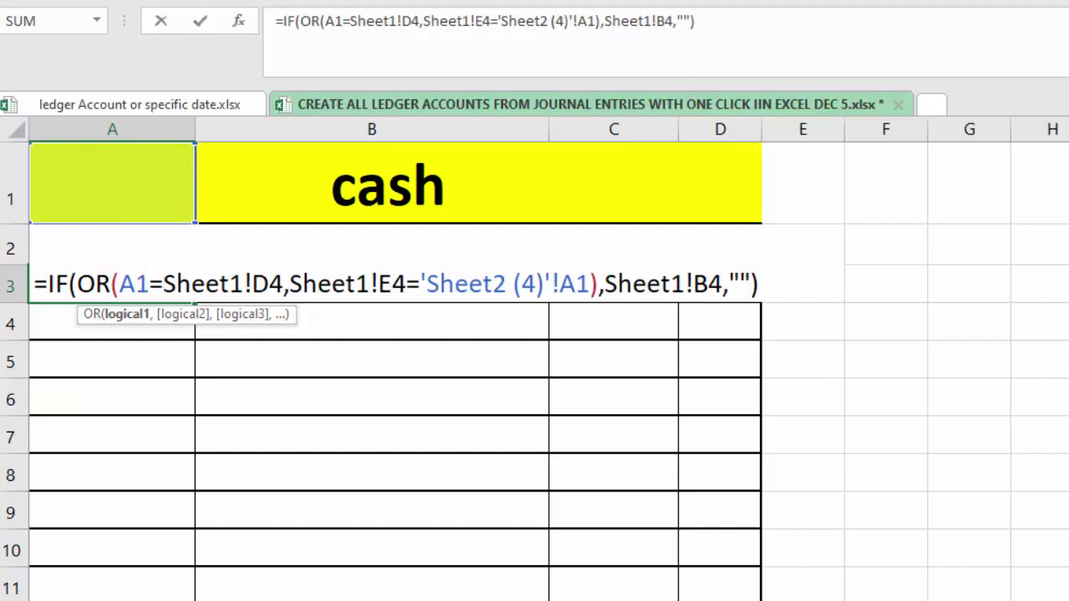
type("$")
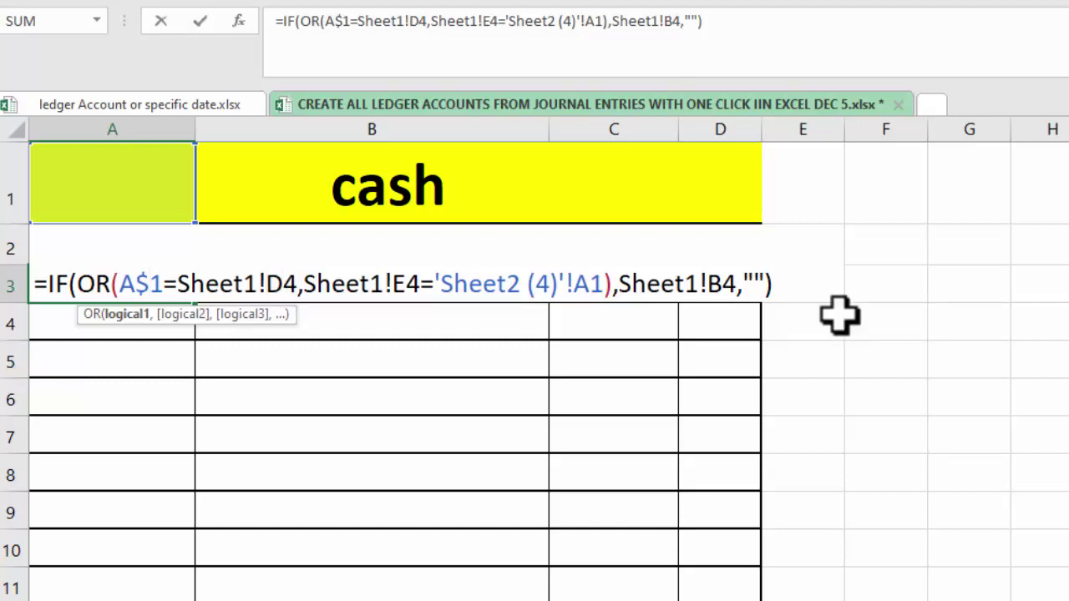
type("$")
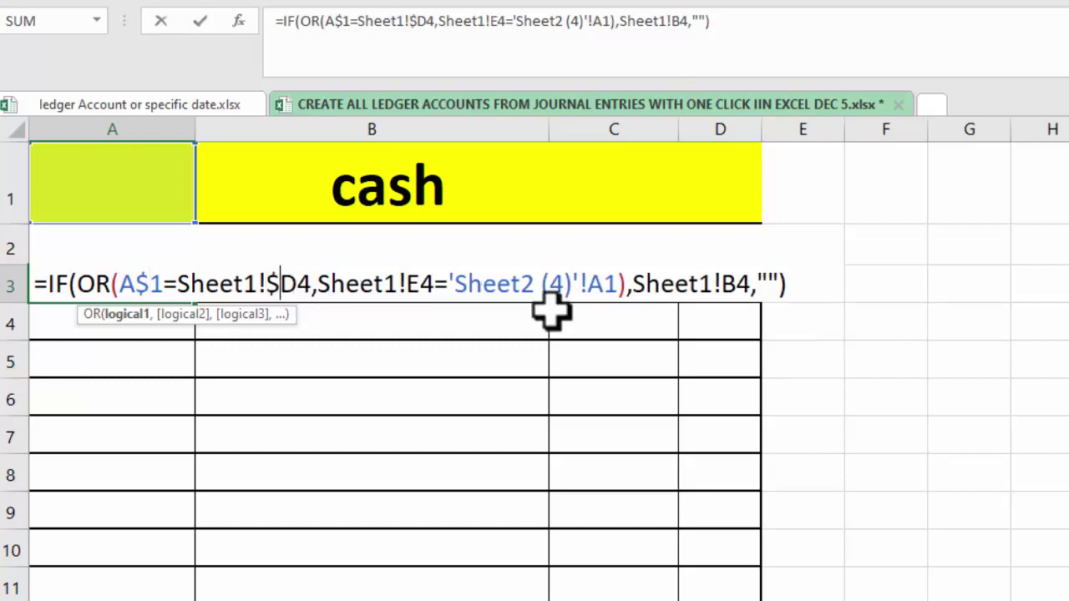
left_click(415, 284)
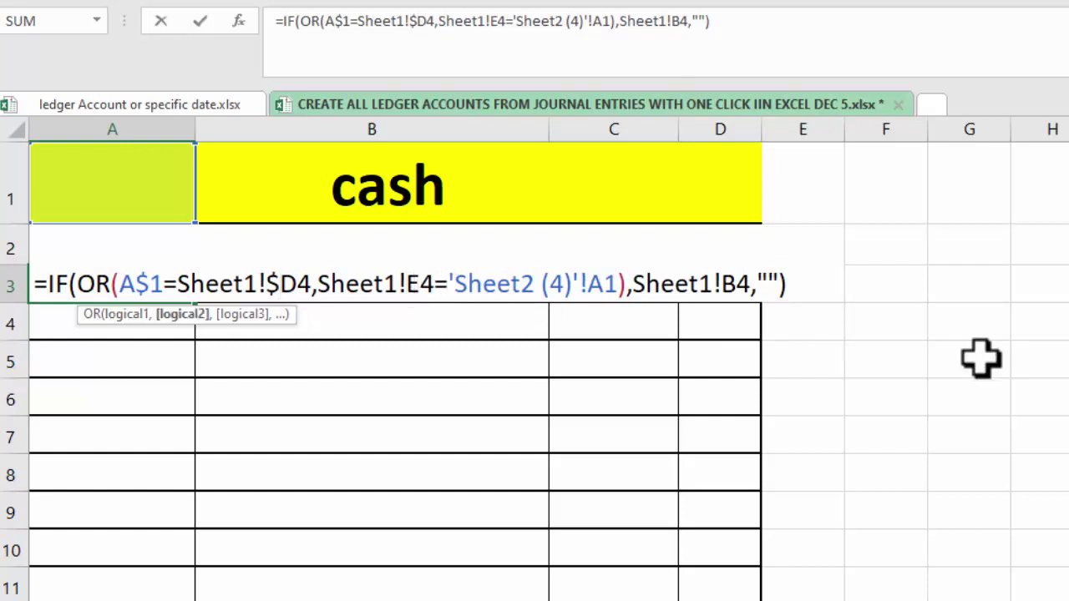
type("$")
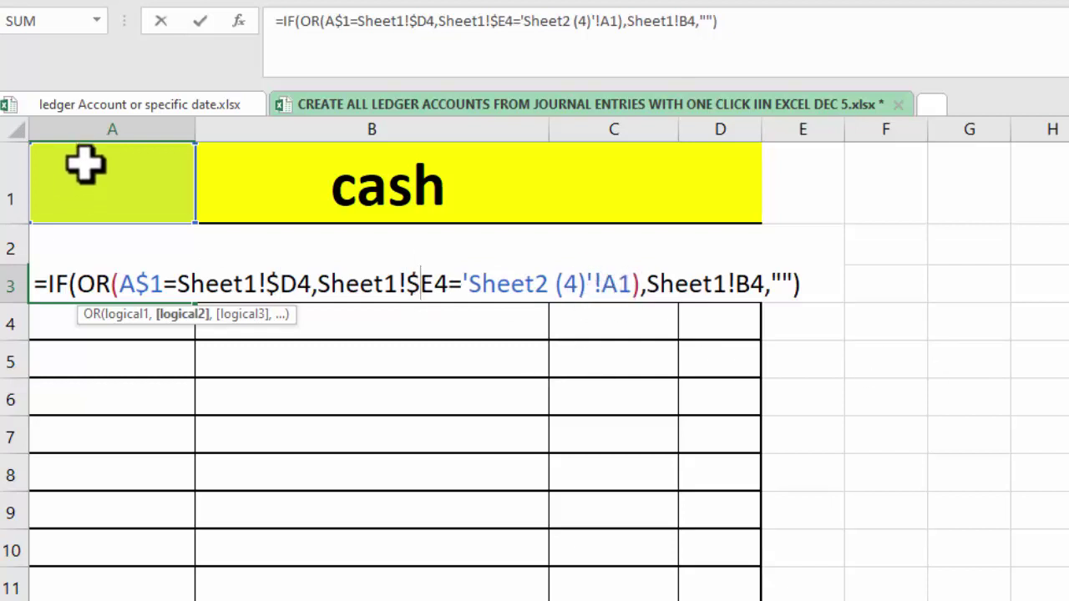
left_click(625, 288)
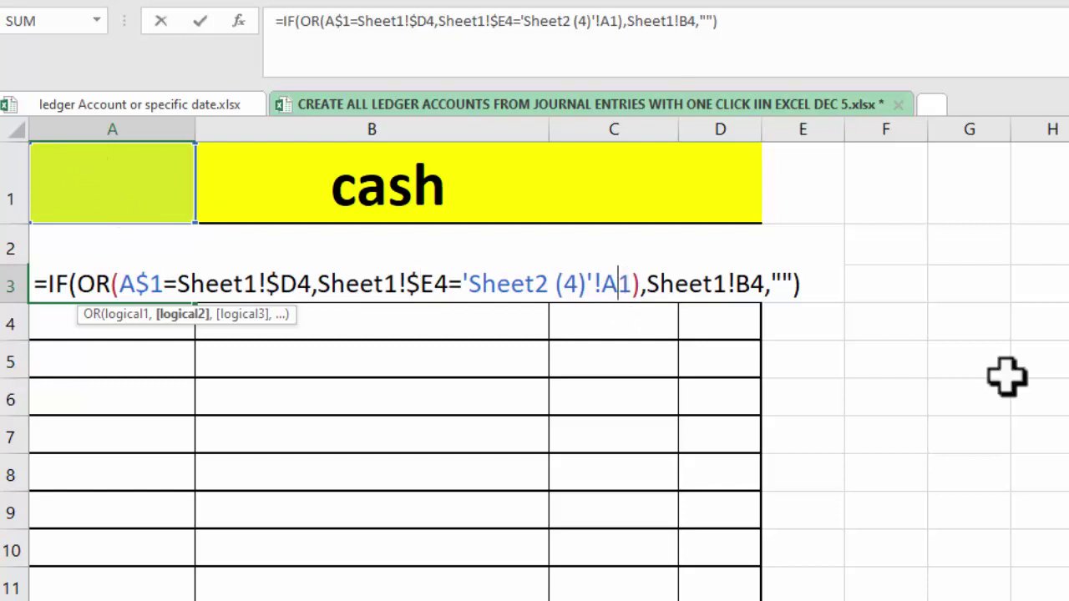
type("$")
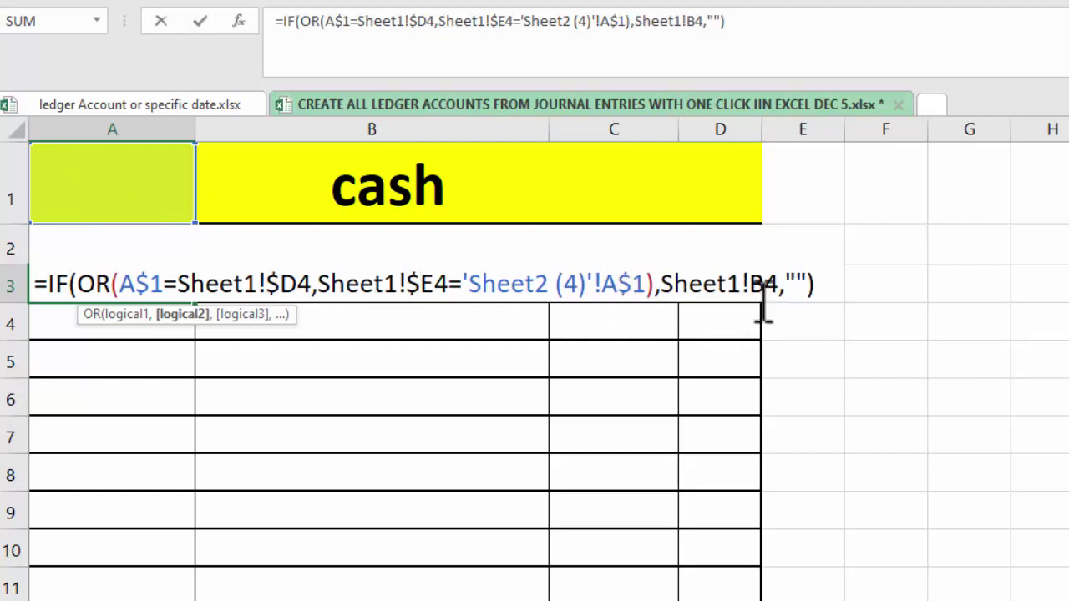
- Make the date reference Sheet1!$B4 and fill the formula down column A (3-Sep-22 to 10-Sep-22)
left_click(756, 288)
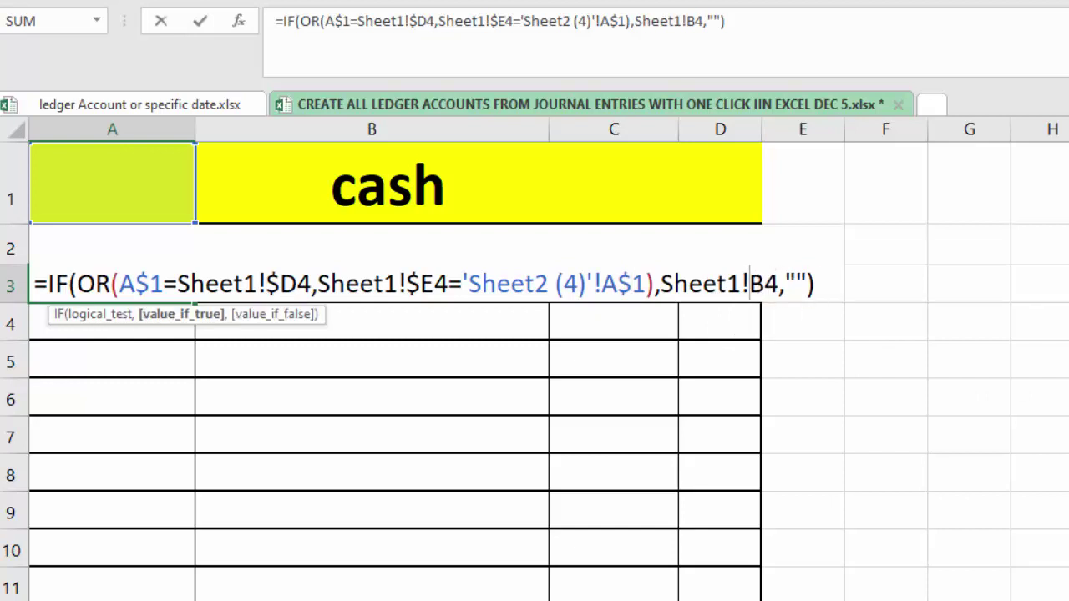
type("$")
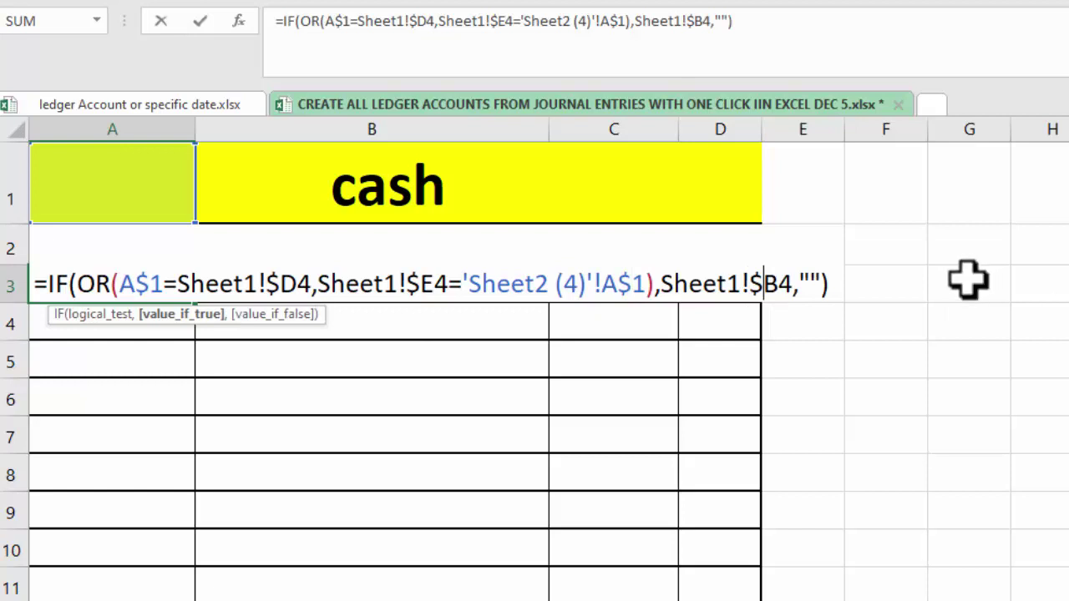
left_click(839, 288)
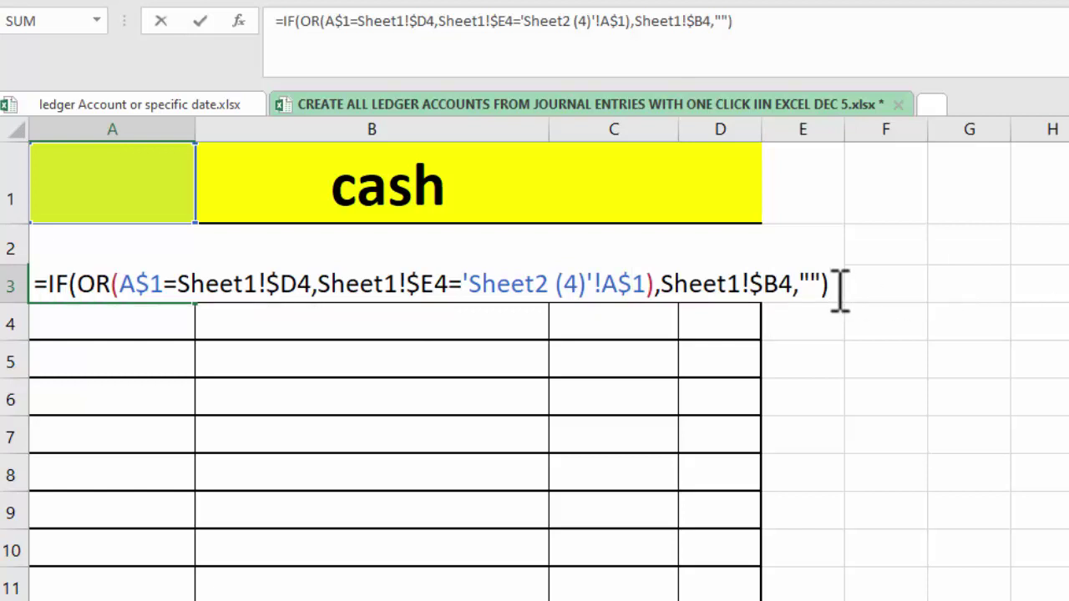
key("Return")
key("Up")
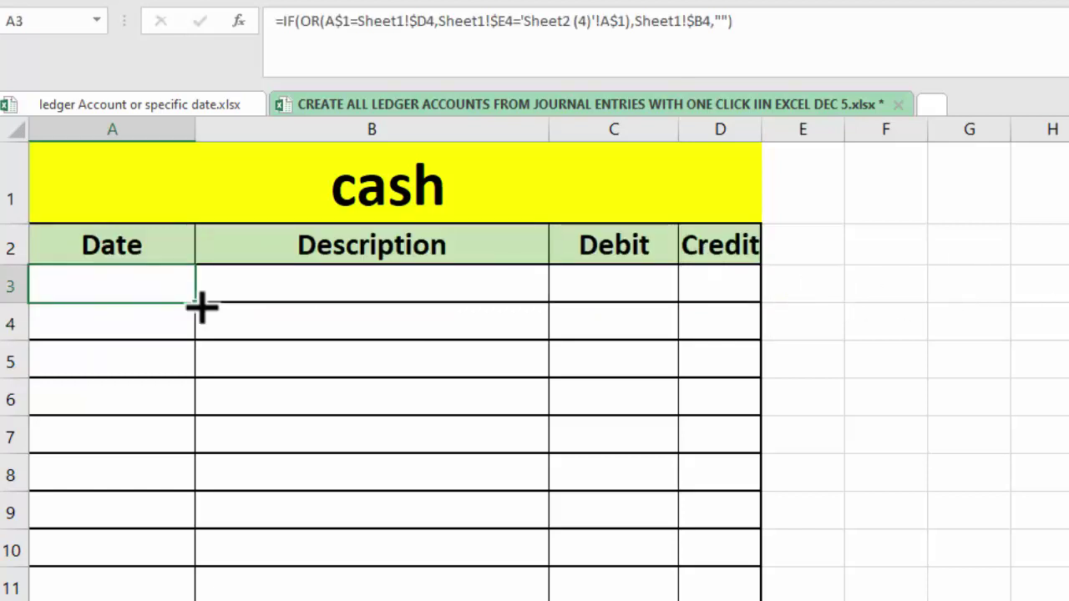
double_click(201, 308)
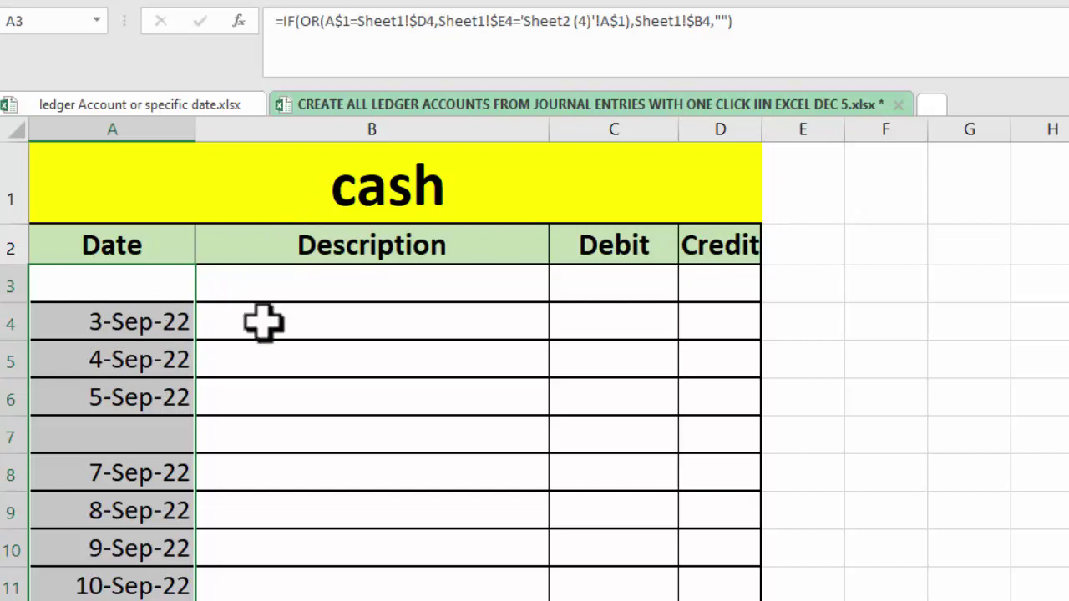
double_click(159, 321)
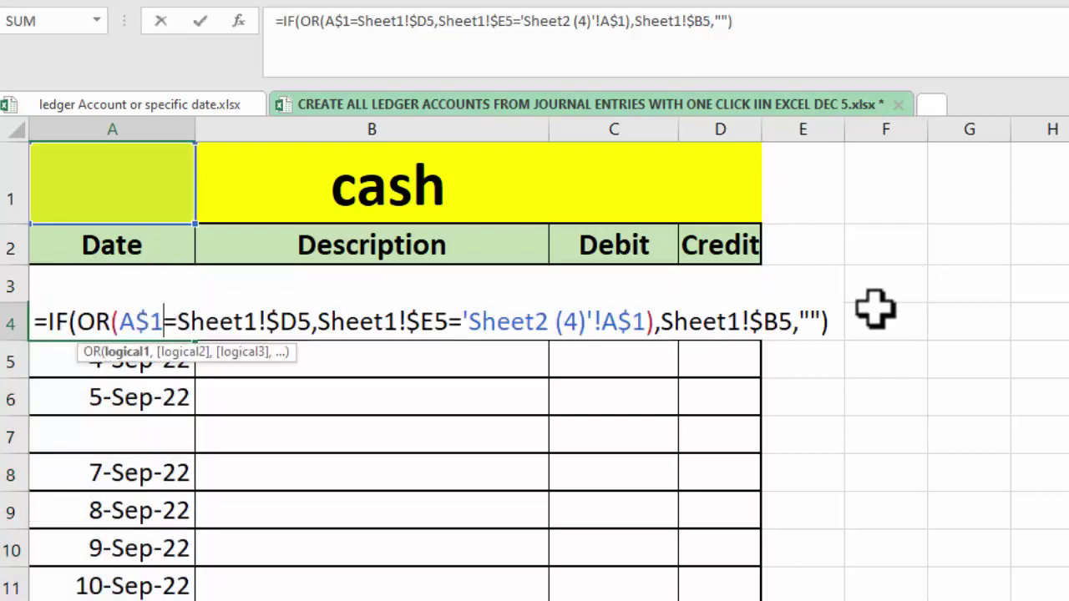
key("Escape")
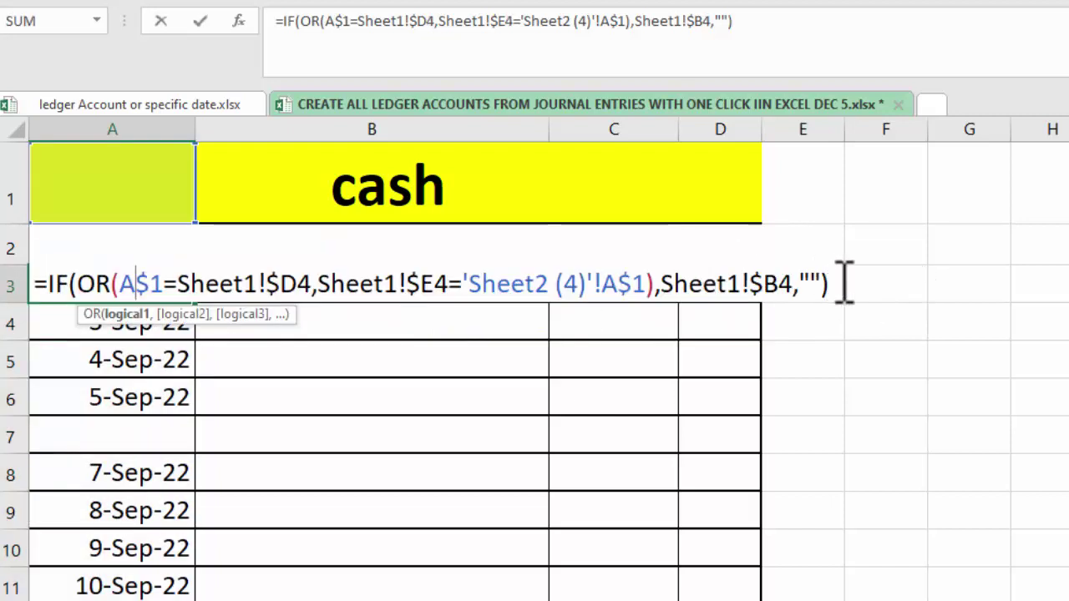
left_click_drag(830, 284, 55, 263)
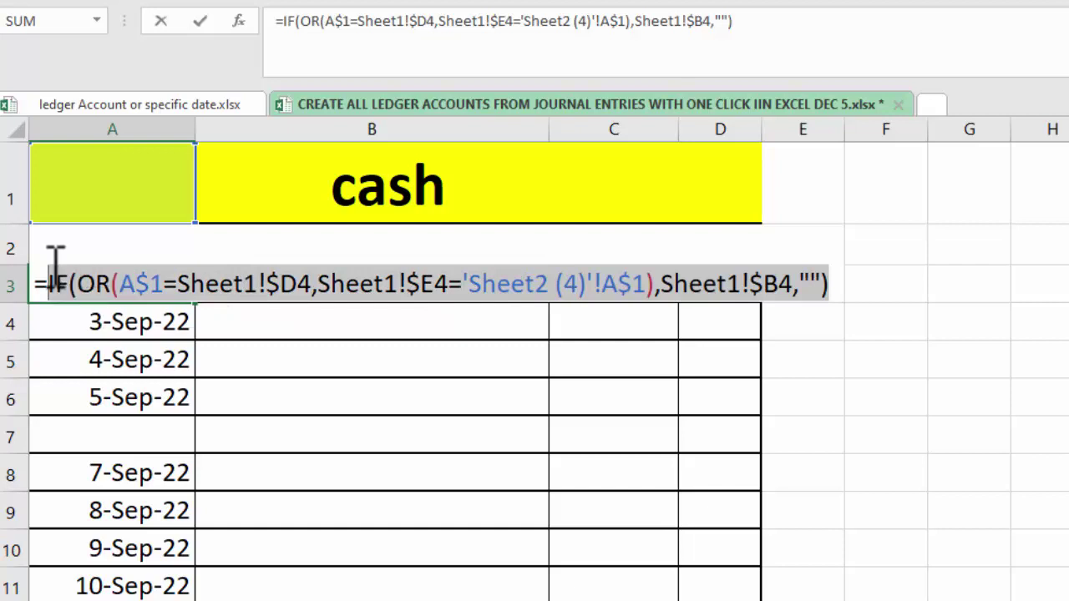
key("Escape")
left_click(233, 294)
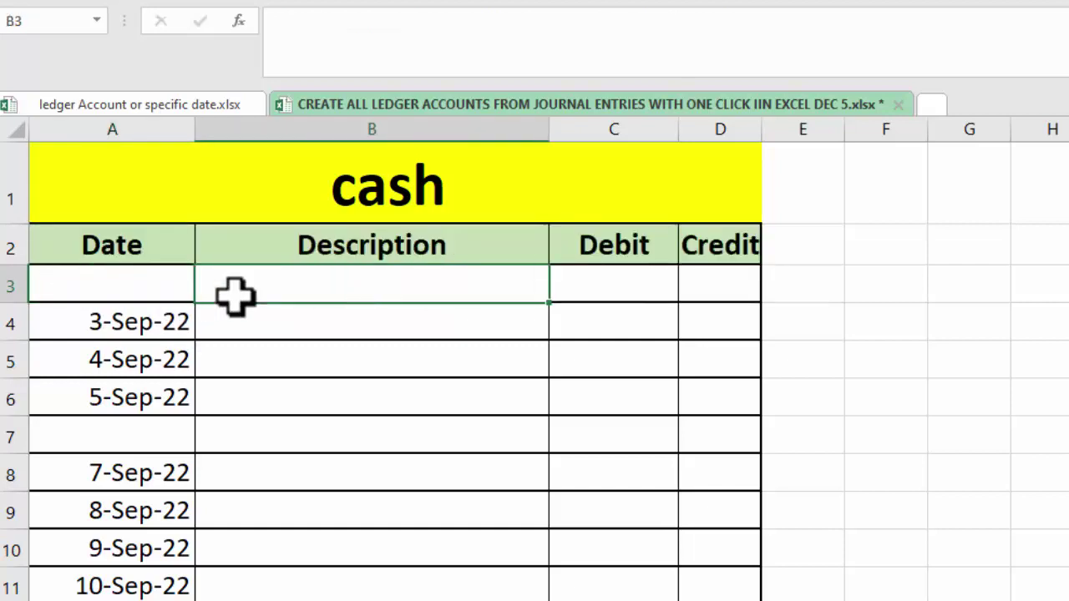
- Paste the date formula into B3, changing Sheet1!$B4 to Sheet1!$C4 for descriptions
double_click(235, 296)
type("IF(OR(A$1=Sheet1!$D4,Sheet1!$E4='Sheet2 (4)'!A$1),Sheet1!$B4,\"\")")
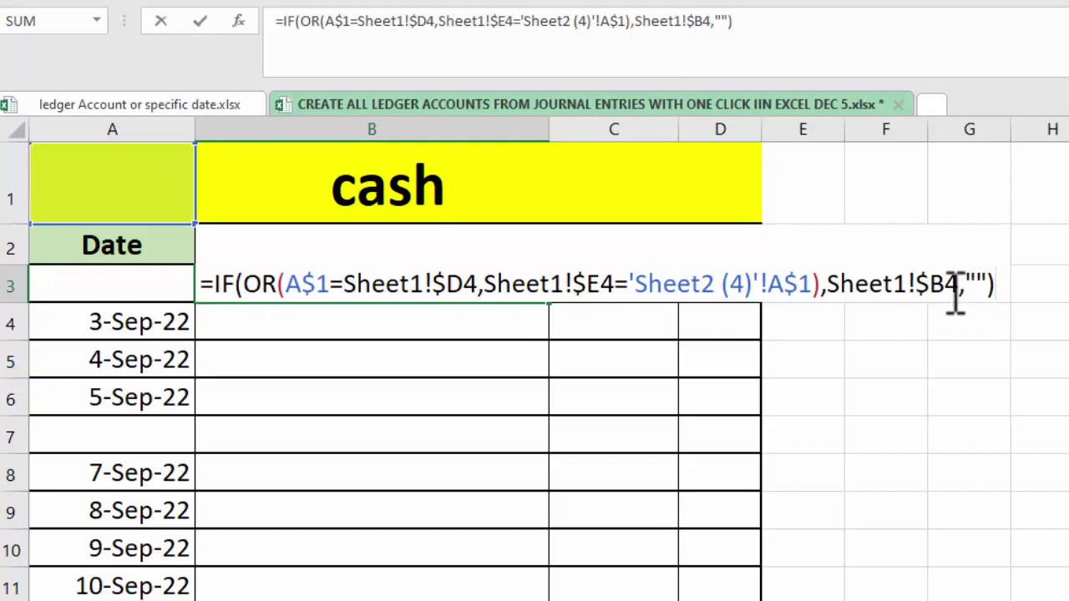
left_click(947, 285)
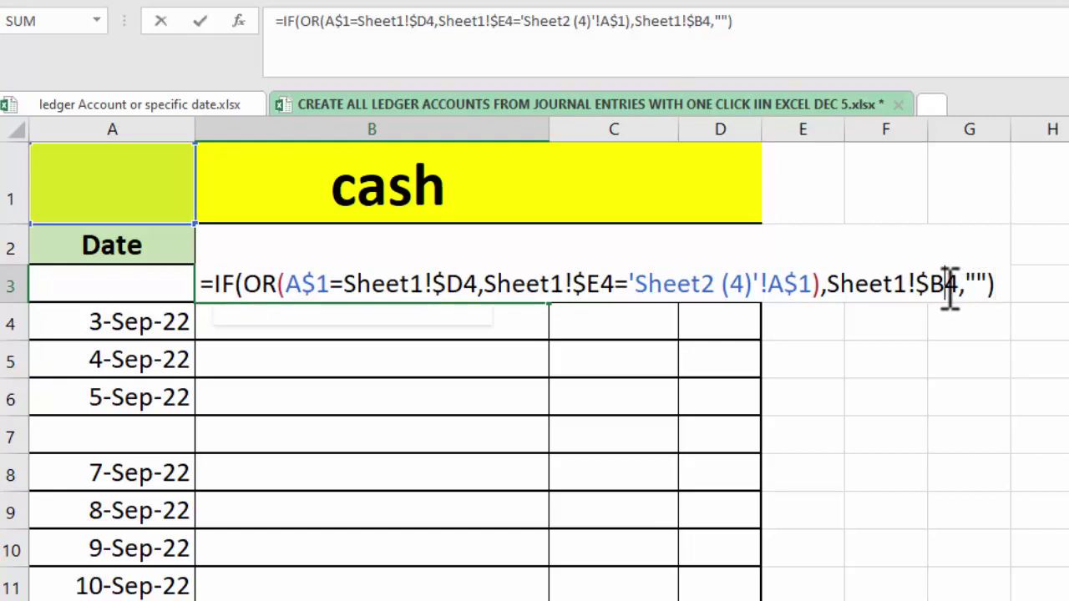
key("BackSpace")
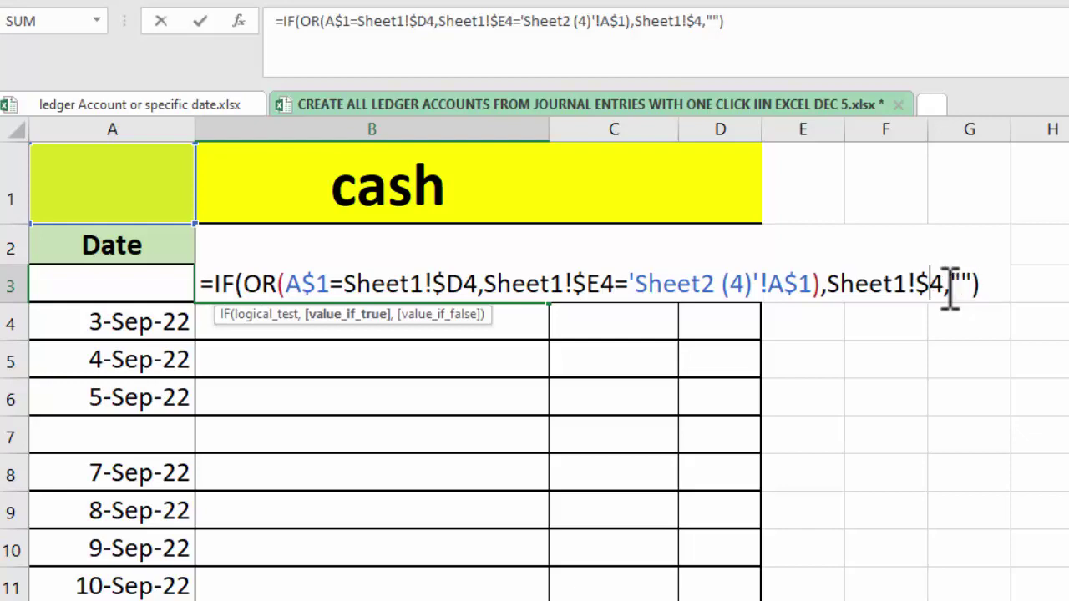
type("C")
key("Return")
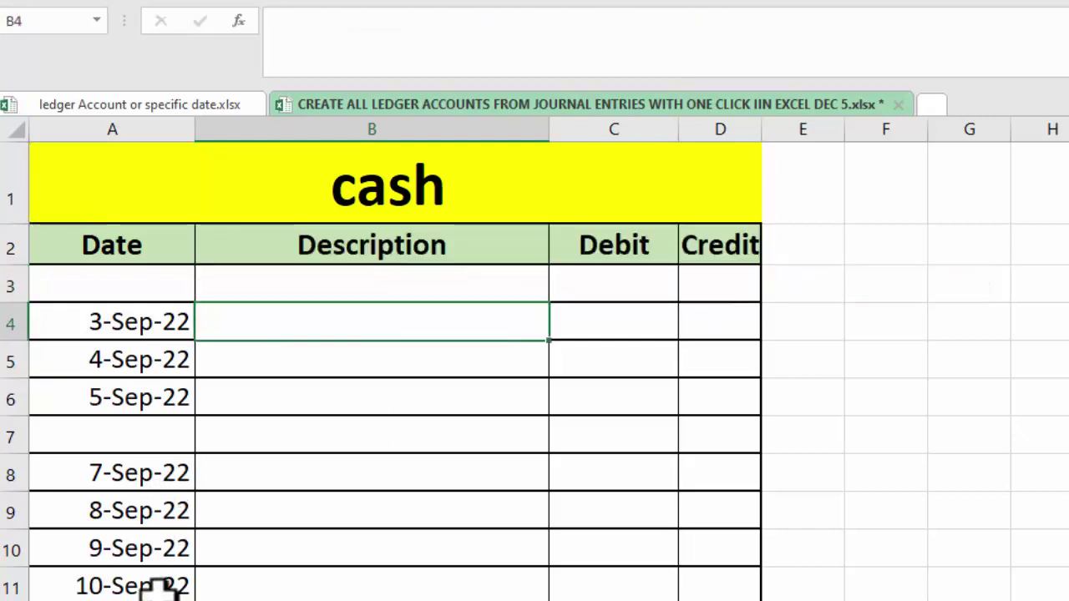
- Check the journal's columns and recheck B3's description formula without changing it
key("ctrl+Page_Up")
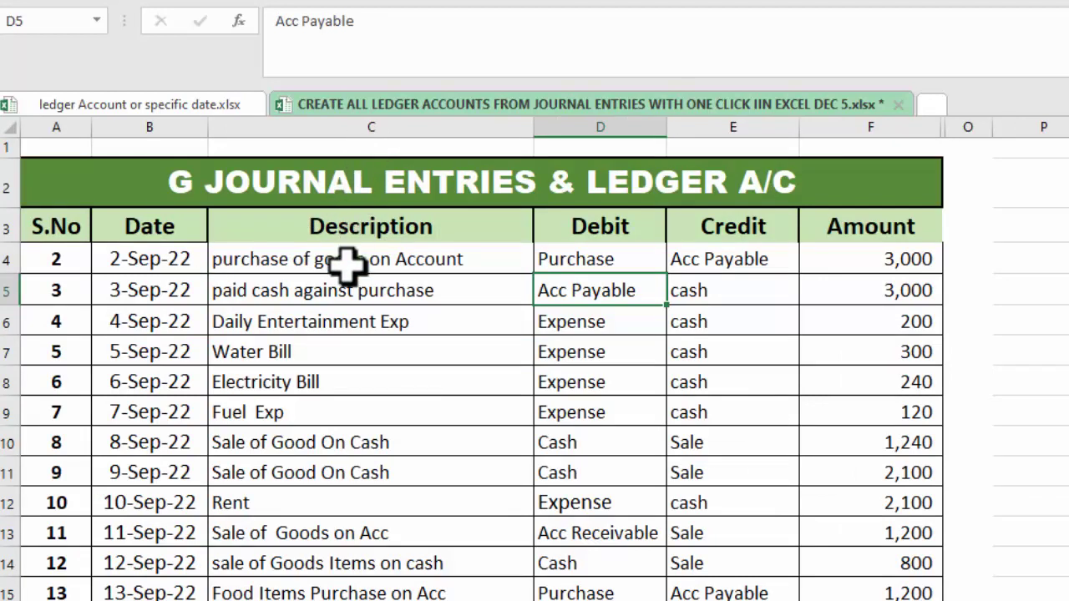
key("ctrl+Page_Down")
left_click(389, 286)
double_click(389, 286)
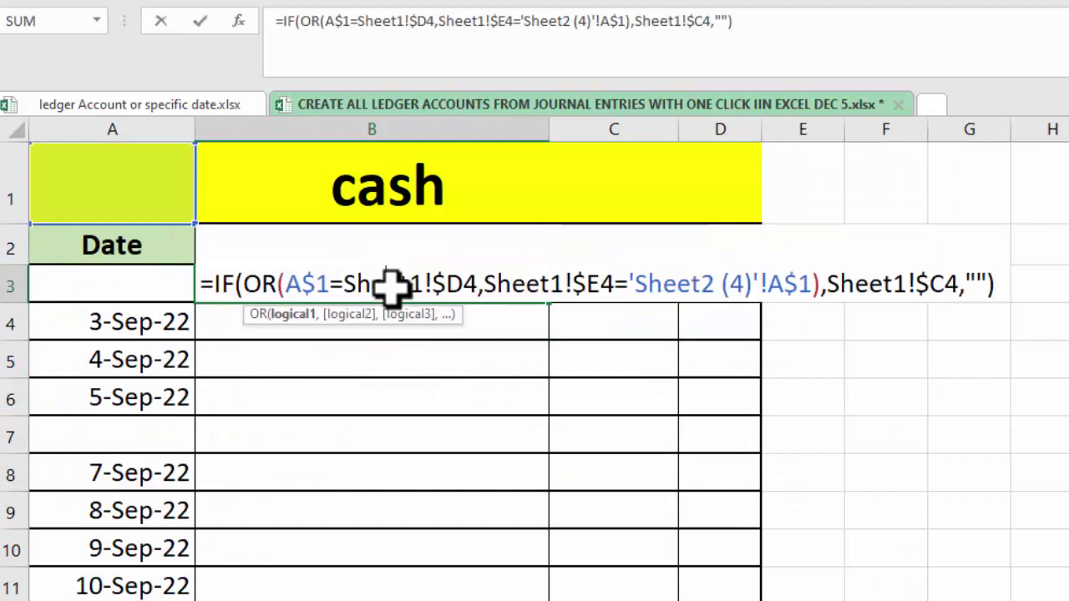
left_click(1001, 285)
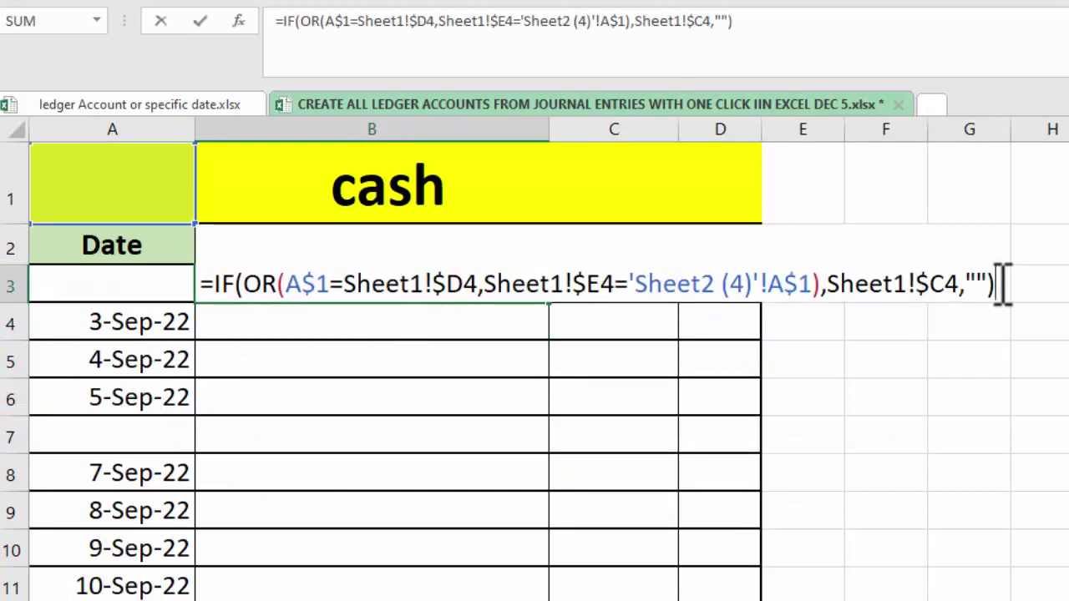
key("Return")
left_click(500, 286)
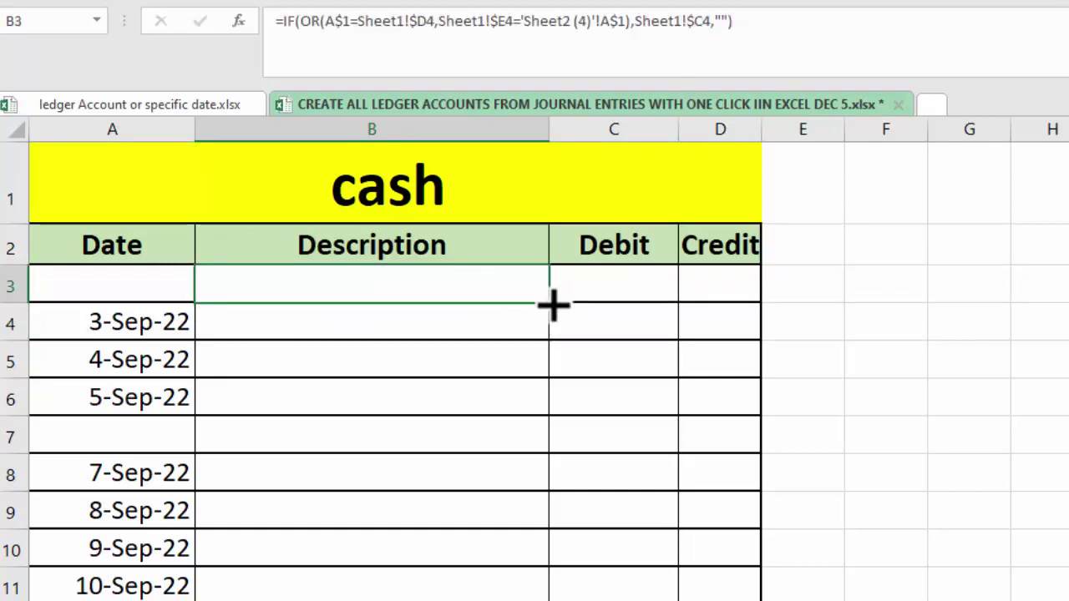
double_click(512, 284)
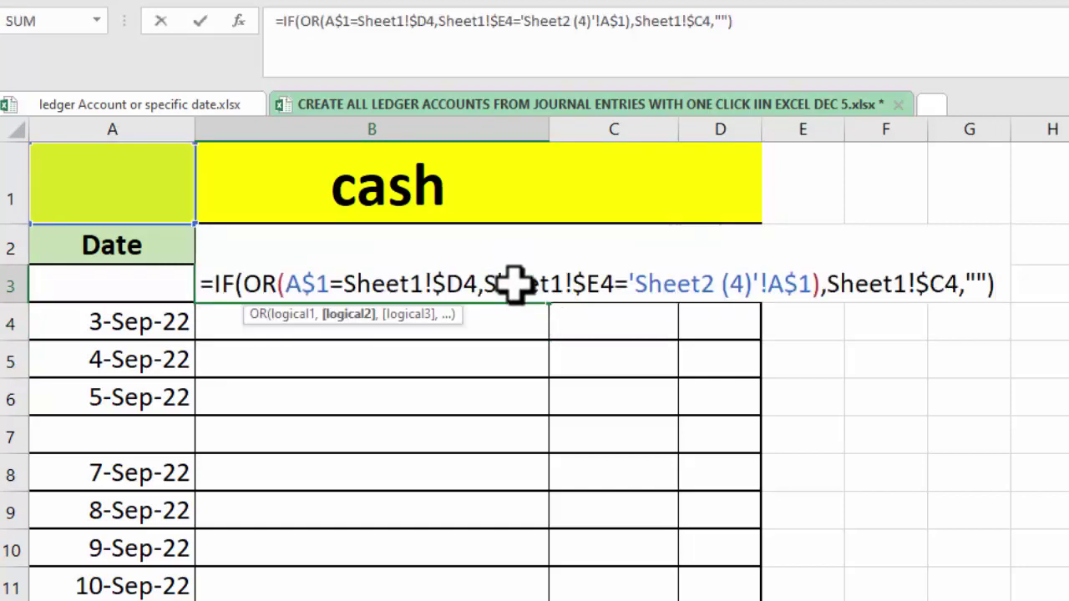
left_click(1012, 286)
key("Return")
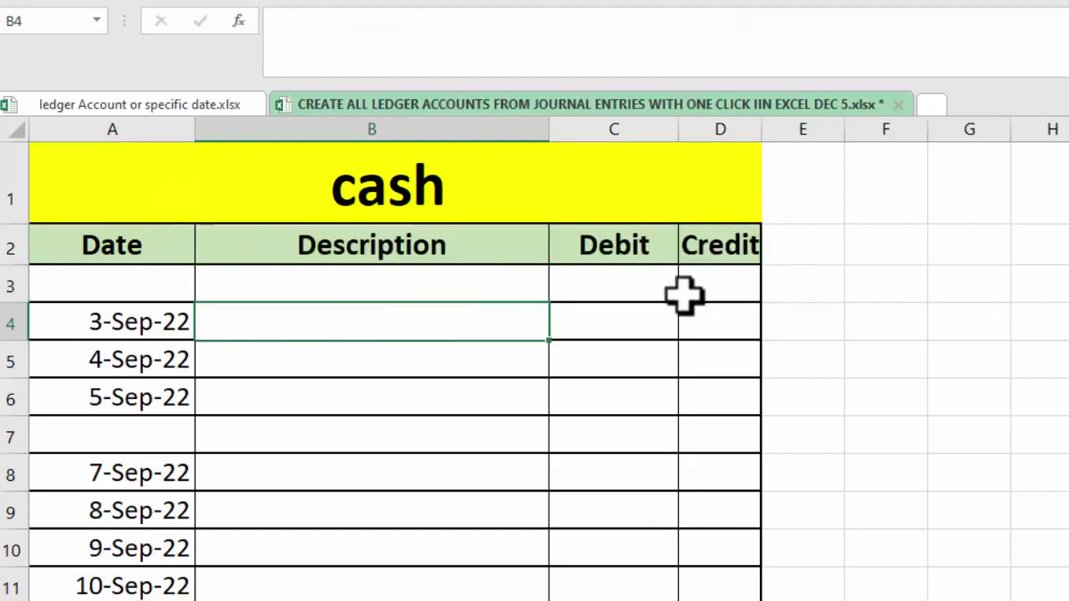
- Fill the description formula down column B, showing entries like Water Bill and Rent
left_click(518, 280)
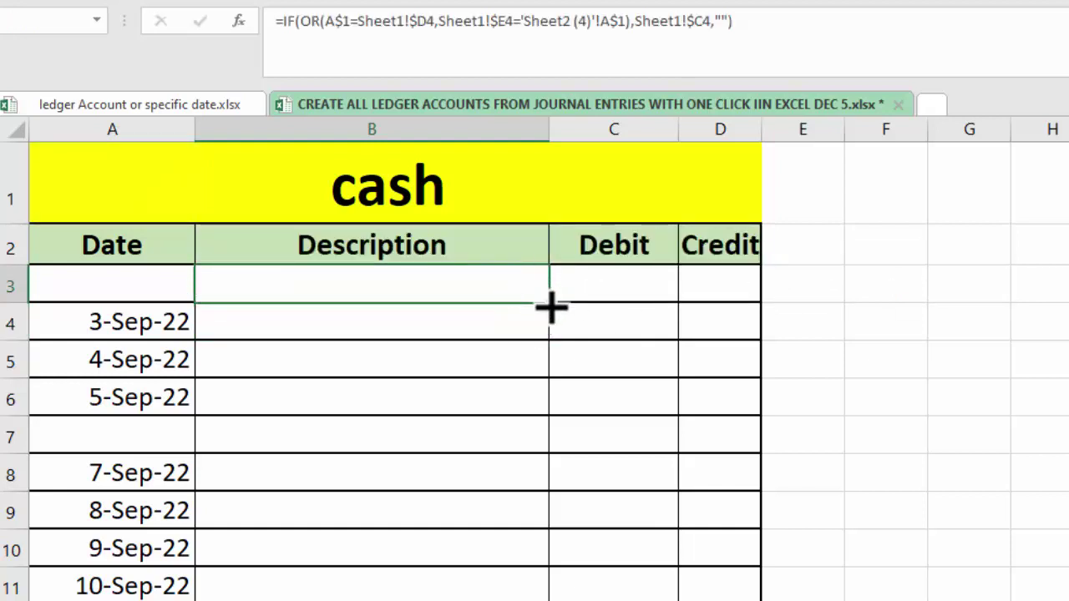
double_click(549, 303)
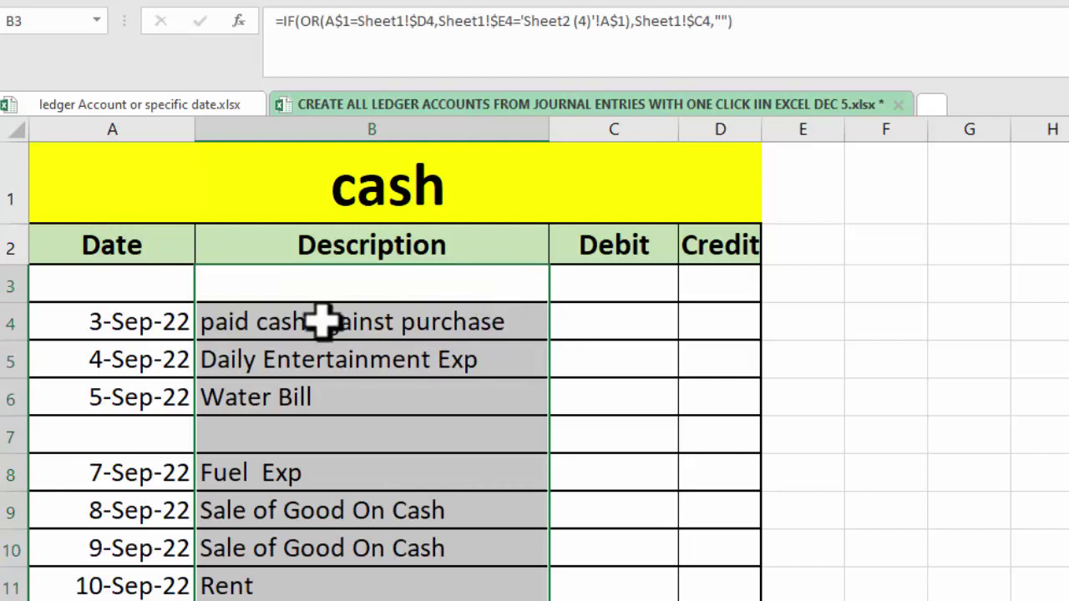
left_click(640, 281)
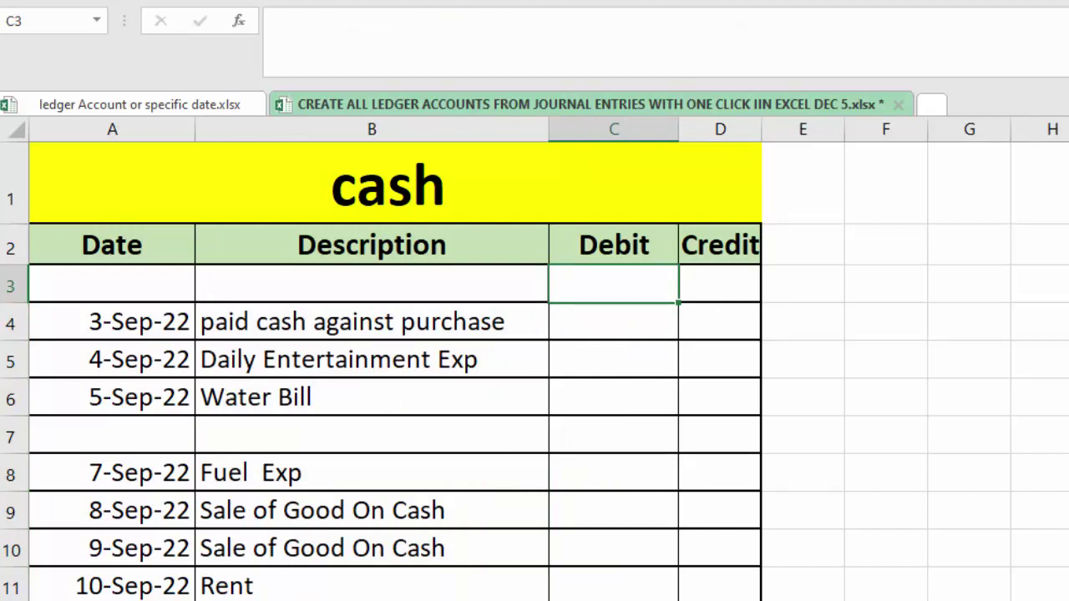
- In C3, type =IF(A1=Sheet1!D4,Sheet1!F4,"" referencing the journal's D4 and F4
type("=")
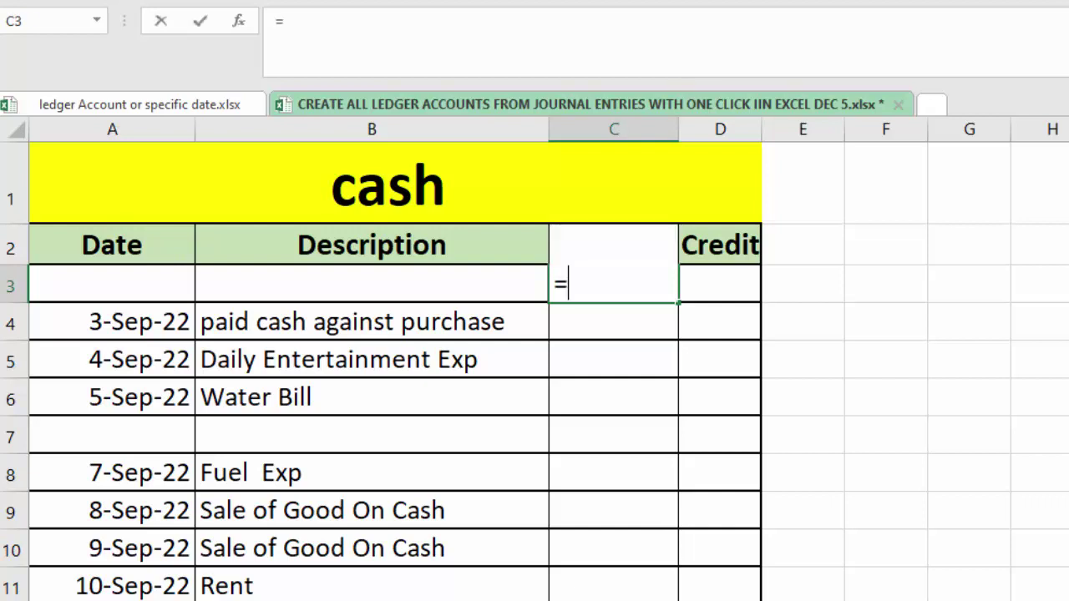
type("IF(")
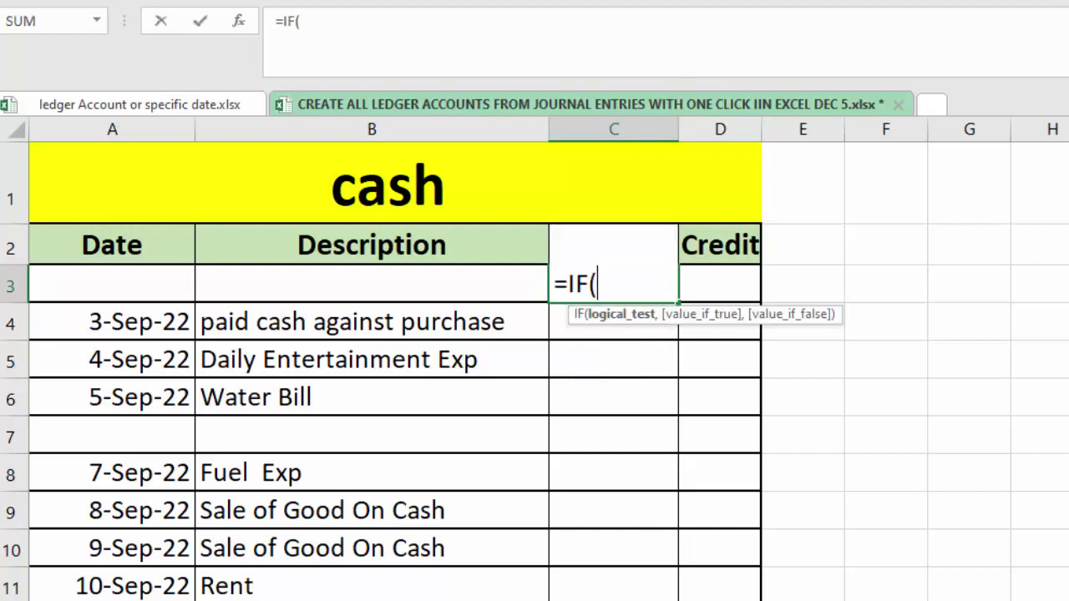
left_click(87, 188)
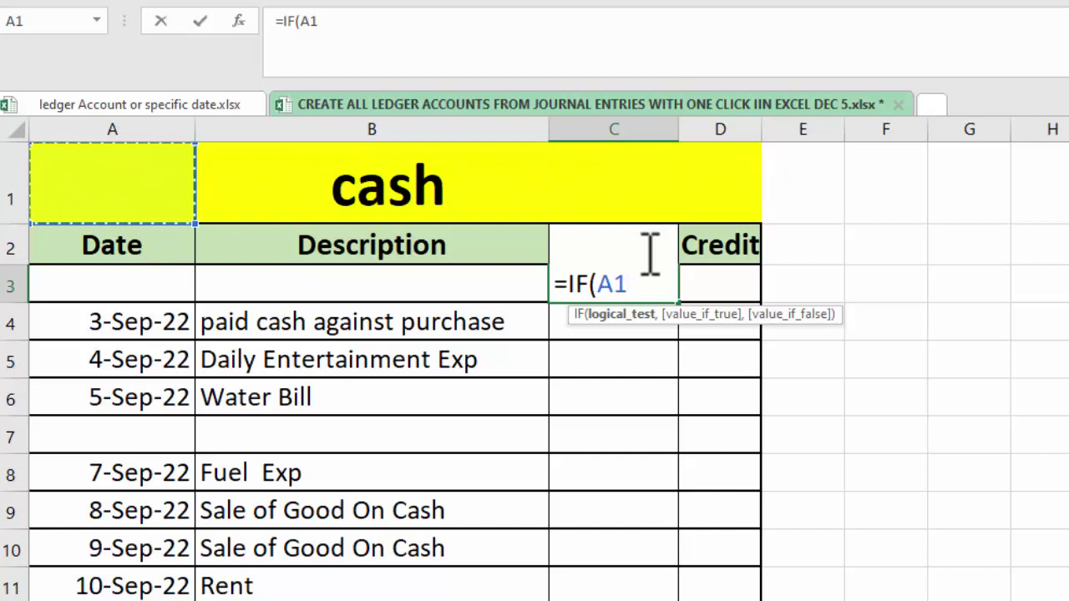
type("=")
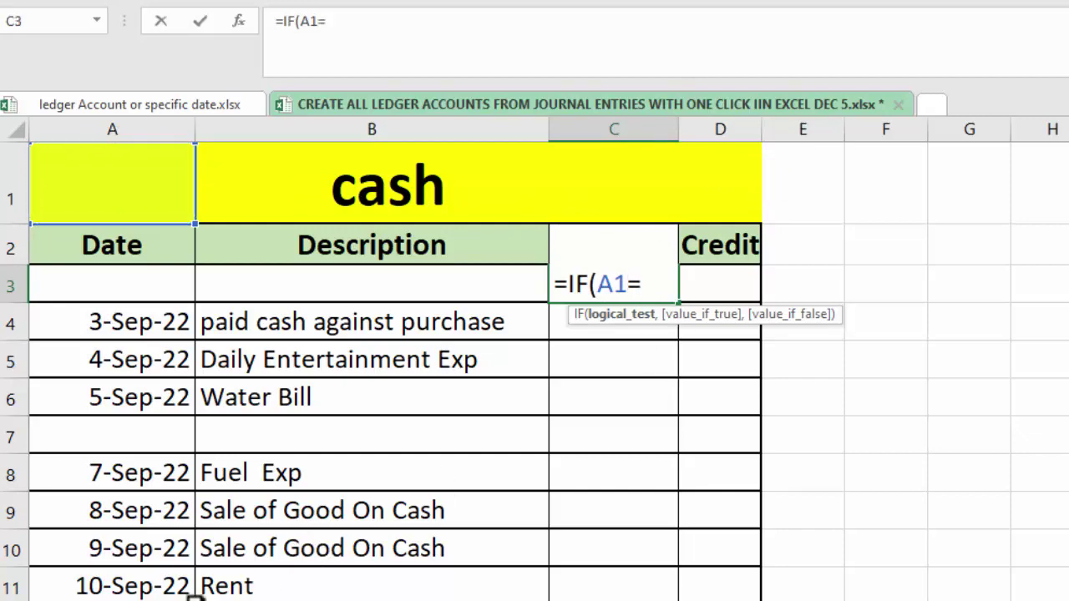
key("ctrl+Page_Up")
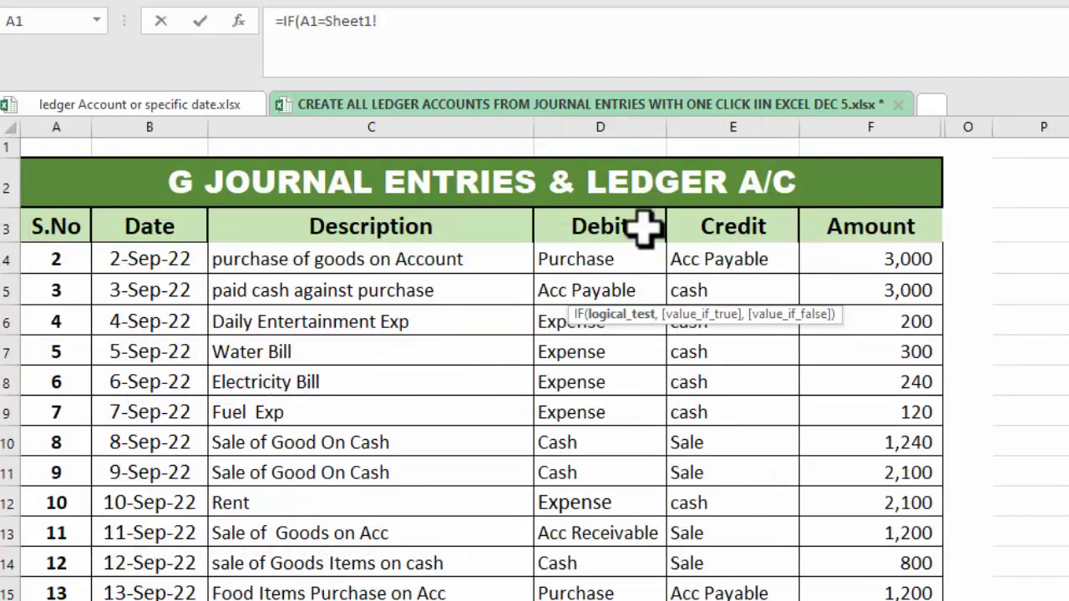
left_click(607, 262)
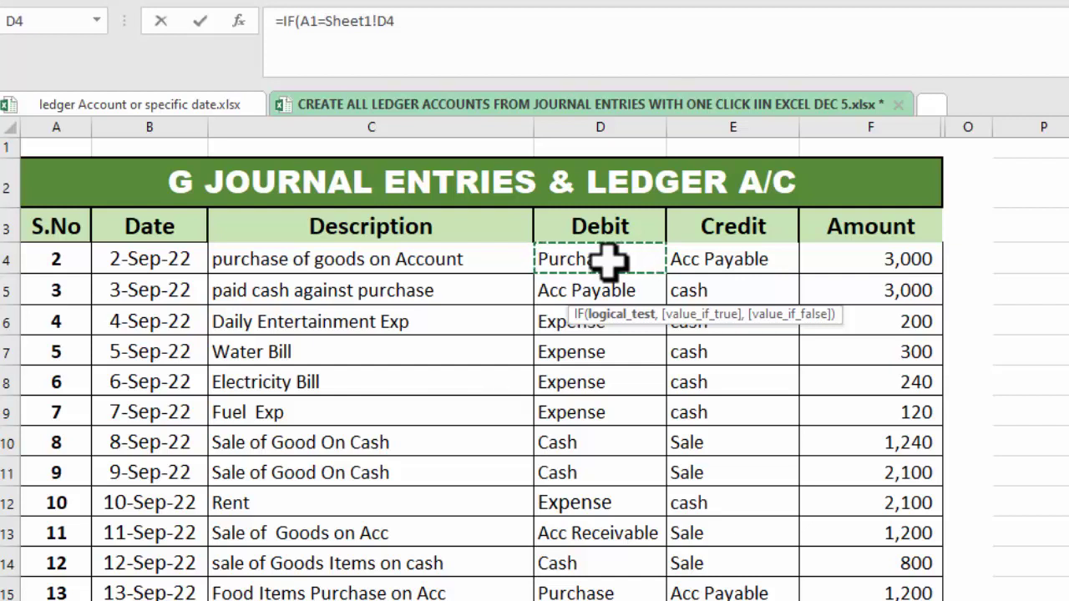
type(",")
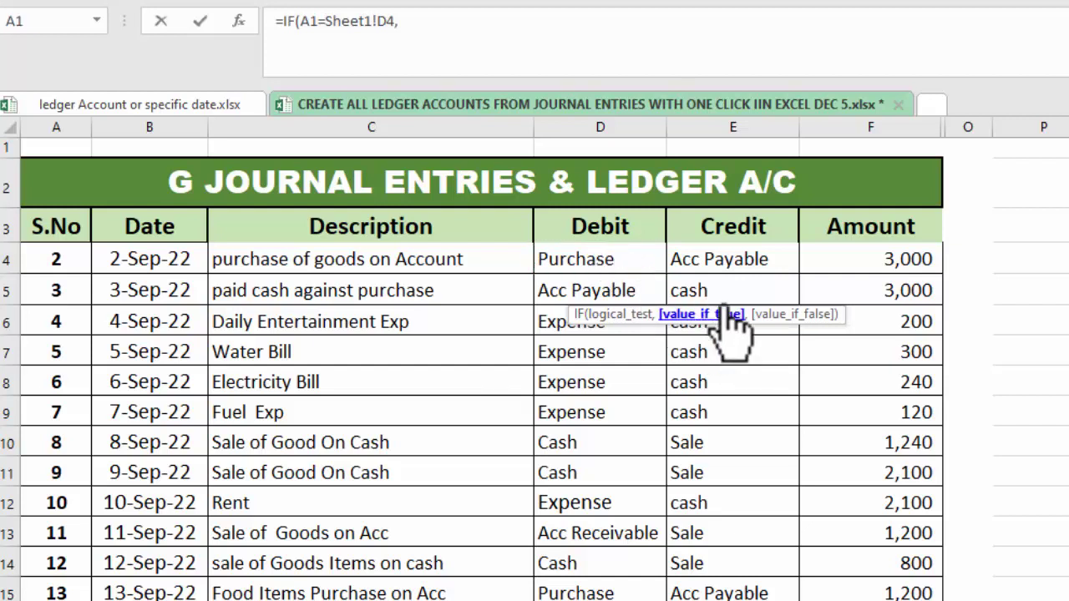
left_click(898, 255)
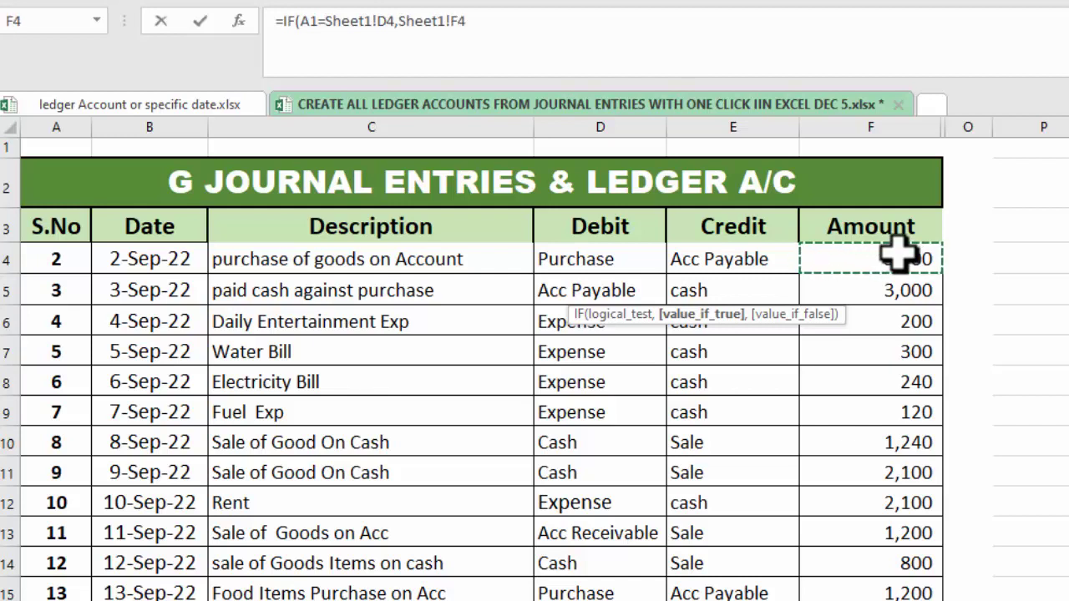
type(",\"\"")
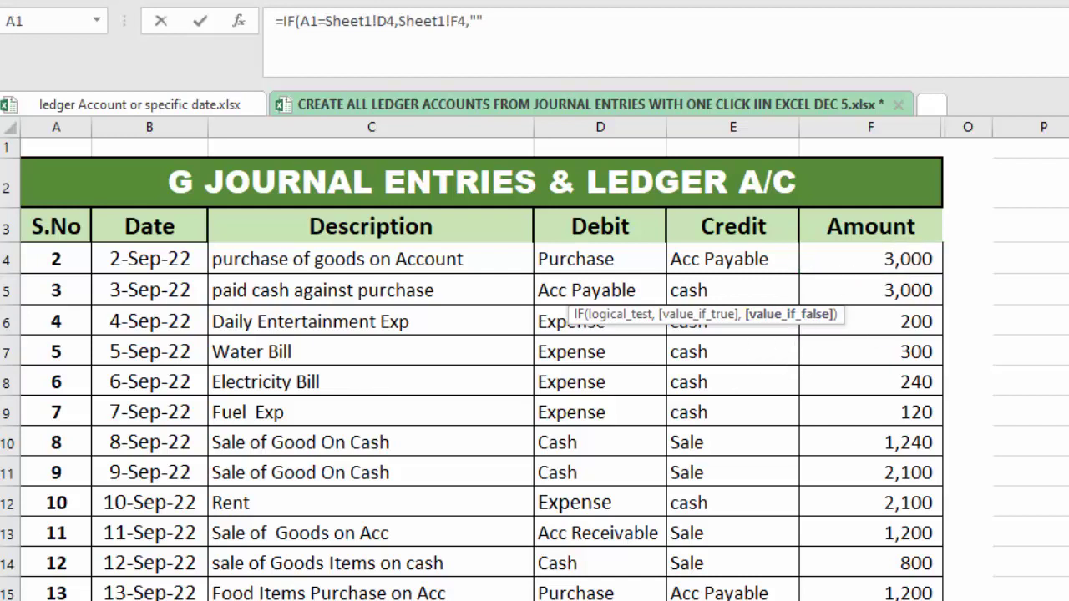
type(")")
- Enter C3's formula and anchor it as =IF(A$1=Sheet1!$D4,Sheet1!$F4,"")
key("Return")
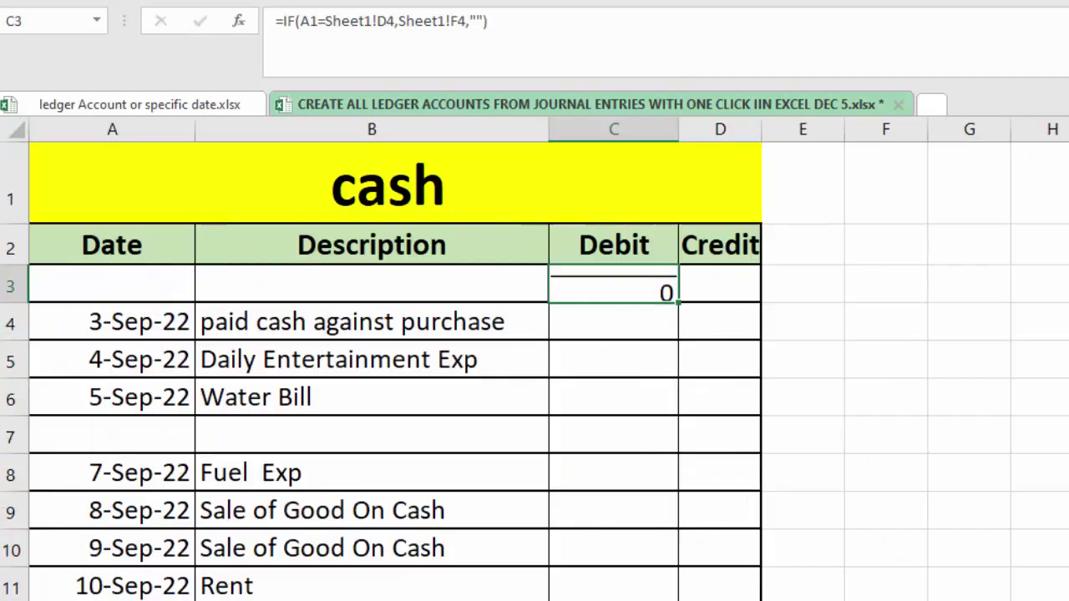
left_click(652, 284)
double_click(653, 284)
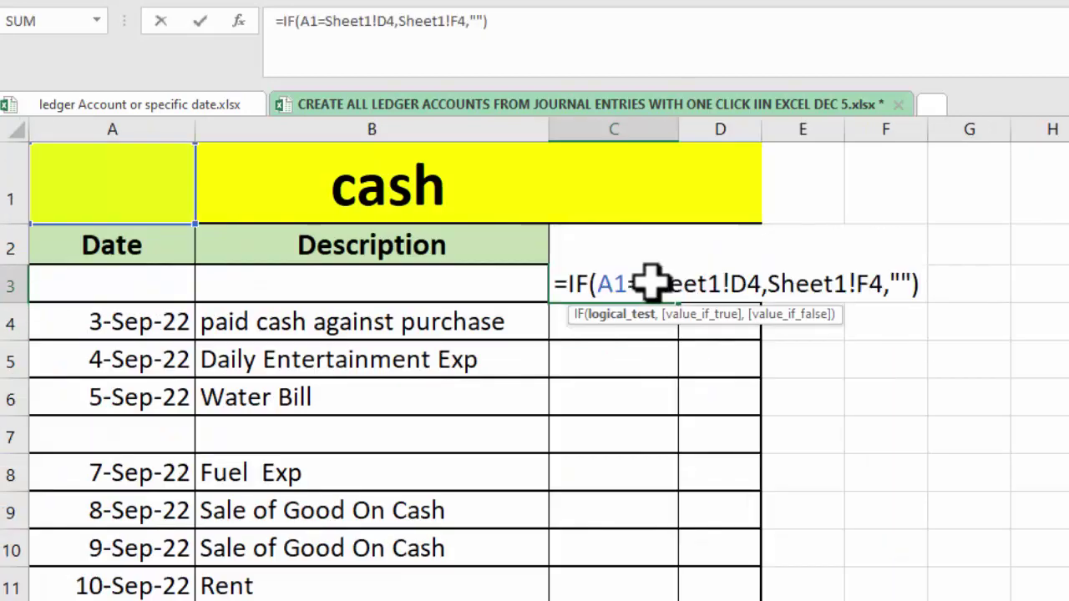
left_click_drag(620, 284, 763, 310)
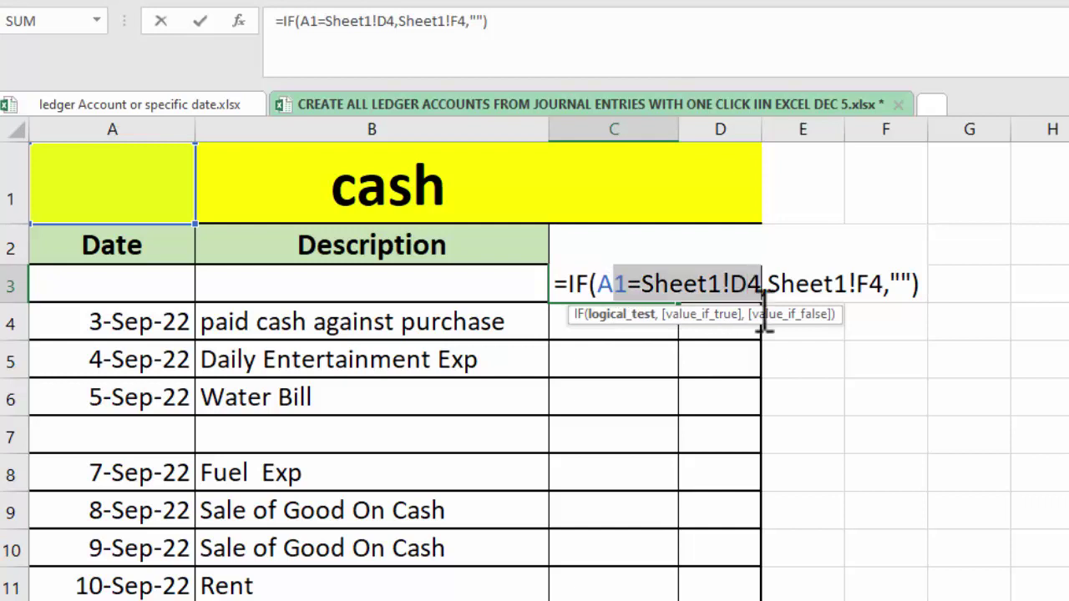
left_click(615, 284)
type("$")
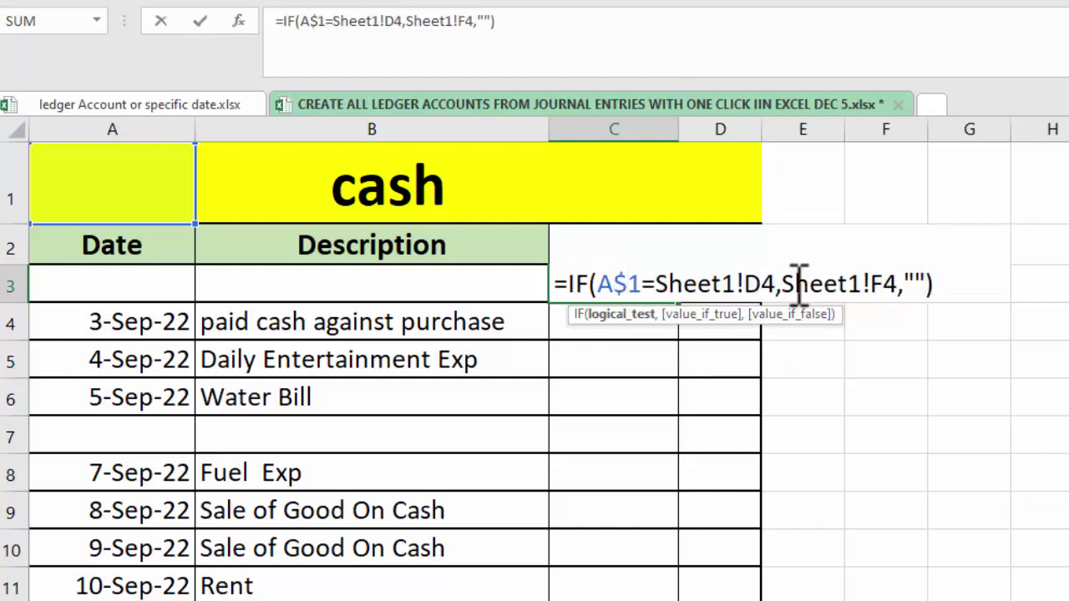
left_click(743, 284)
type("$")
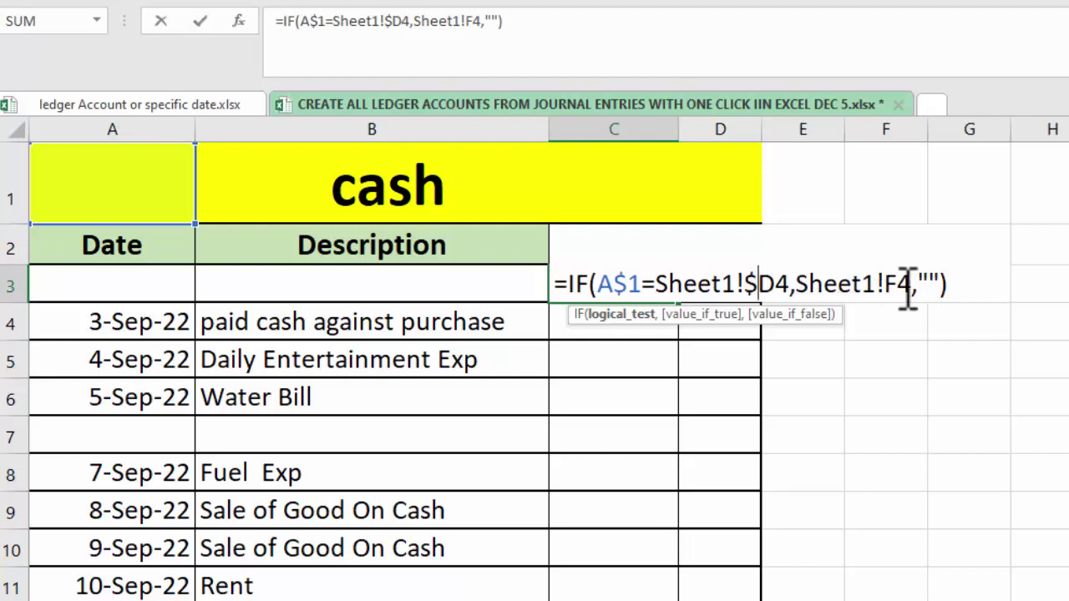
left_click(885, 284)
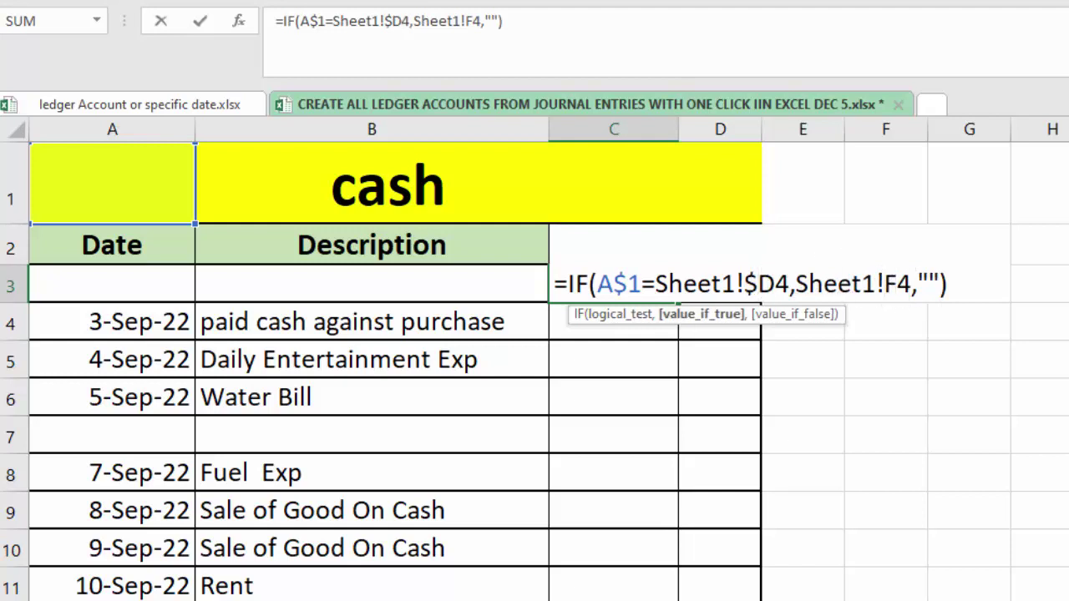
type("$")
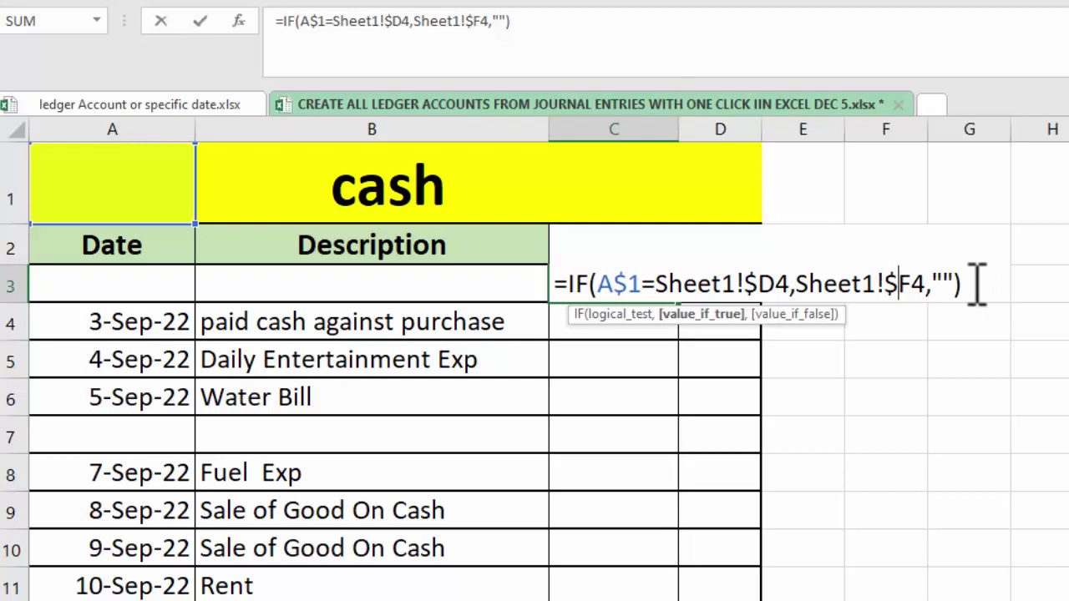
left_click(975, 284)
- Commit the C3 debit formula and fill it down column C, showing 1240, 2100 and 800
key("ctrl+Return")
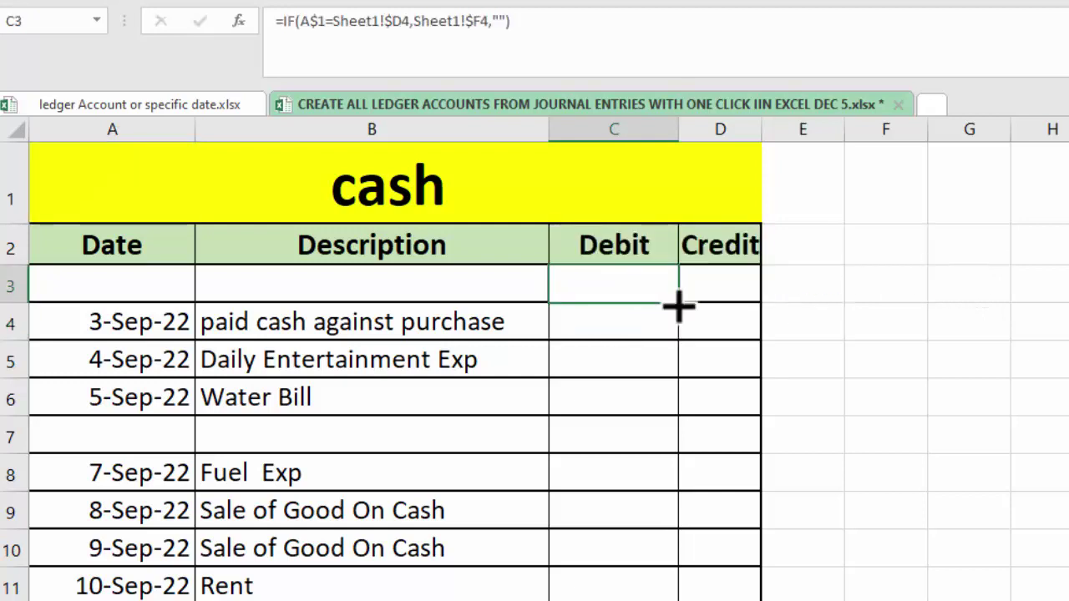
double_click(680, 306)
left_click(622, 288)
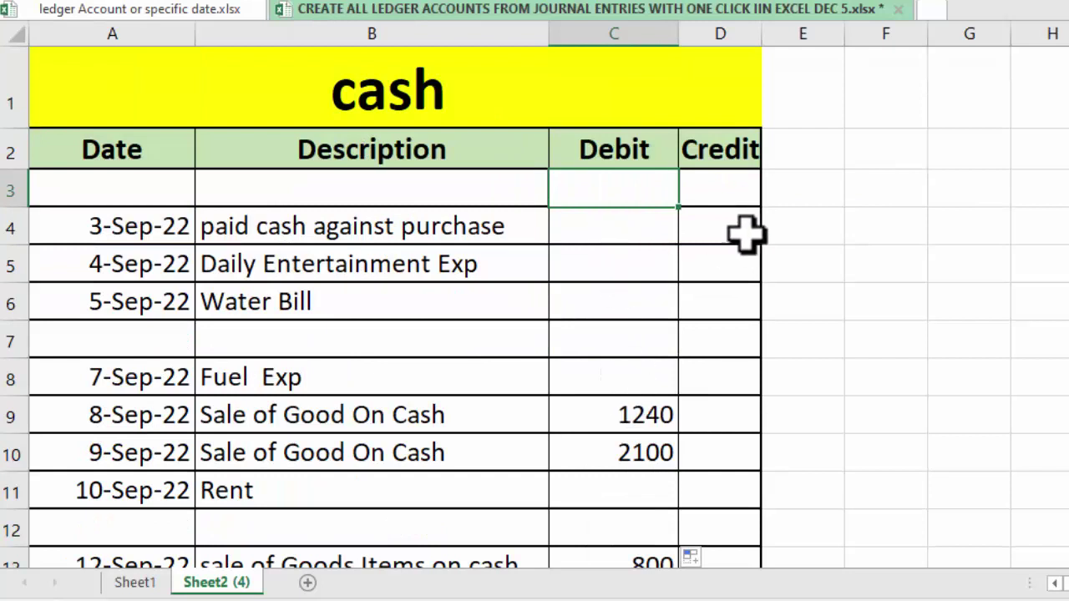
- Copy C3's debit formula text into cell D3
double_click(716, 186)
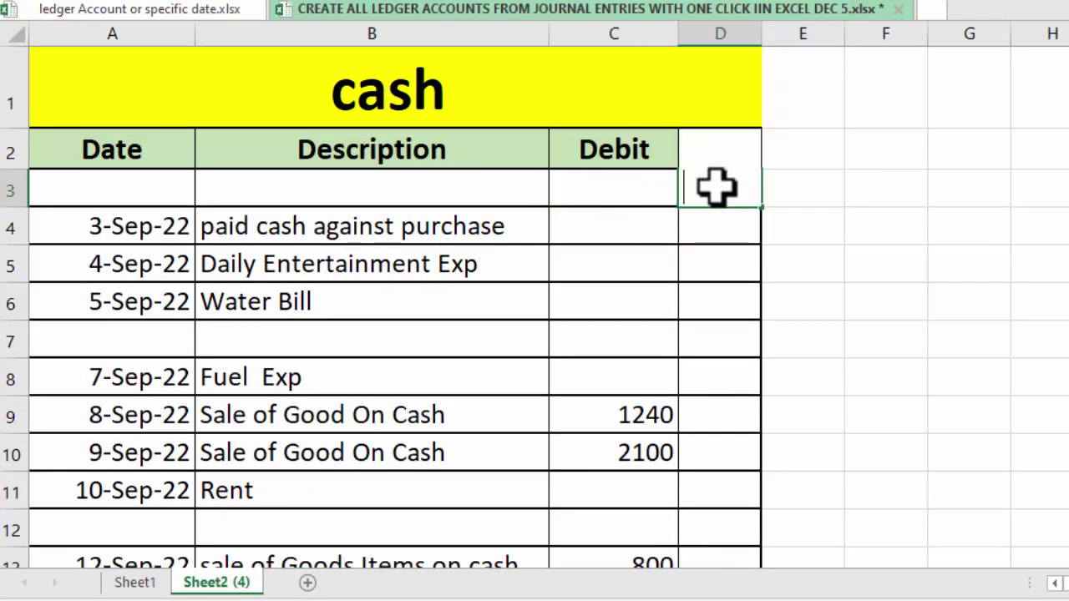
key("Escape")
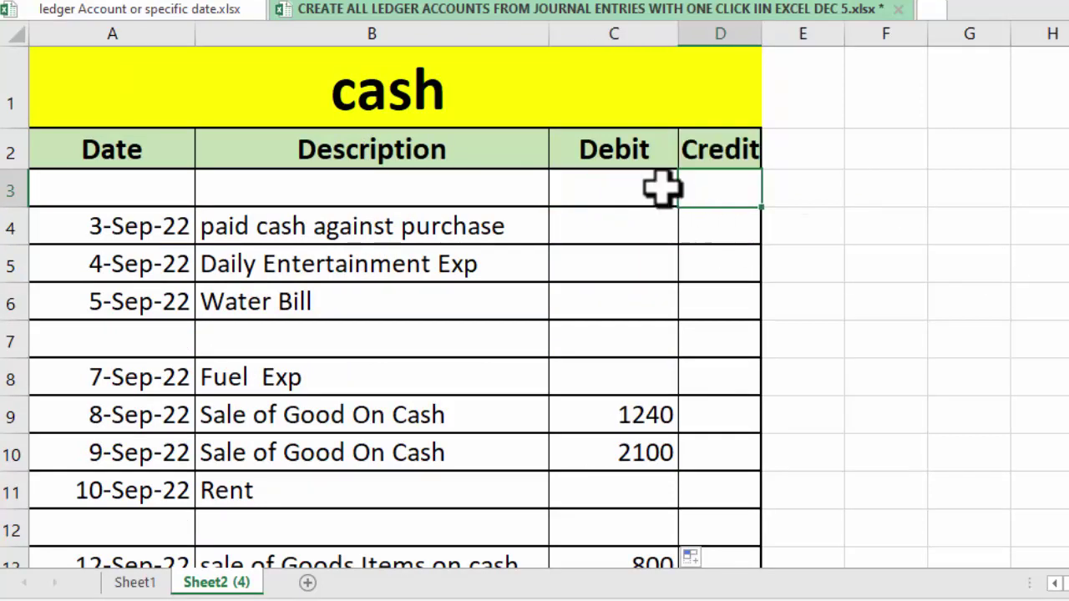
double_click(644, 184)
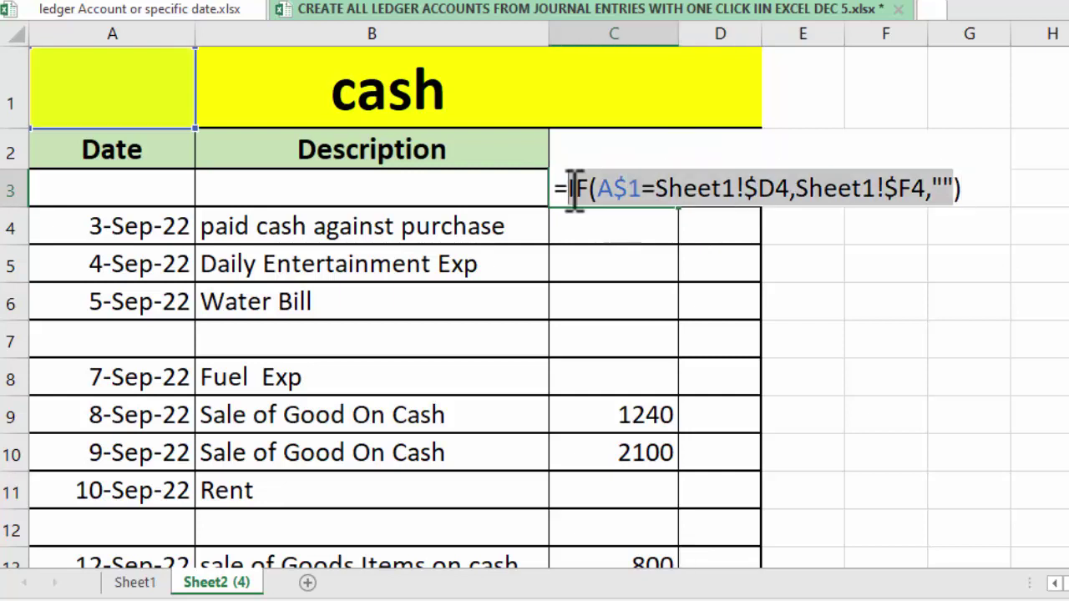
key("Escape")
left_click(728, 190)
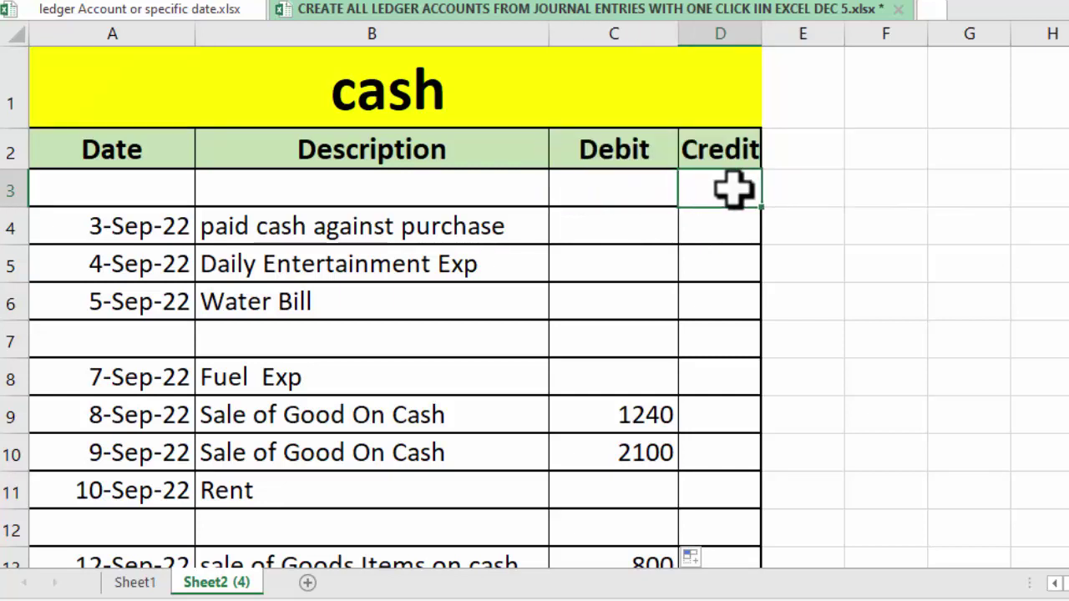
type("=")
key("ctrl+v")
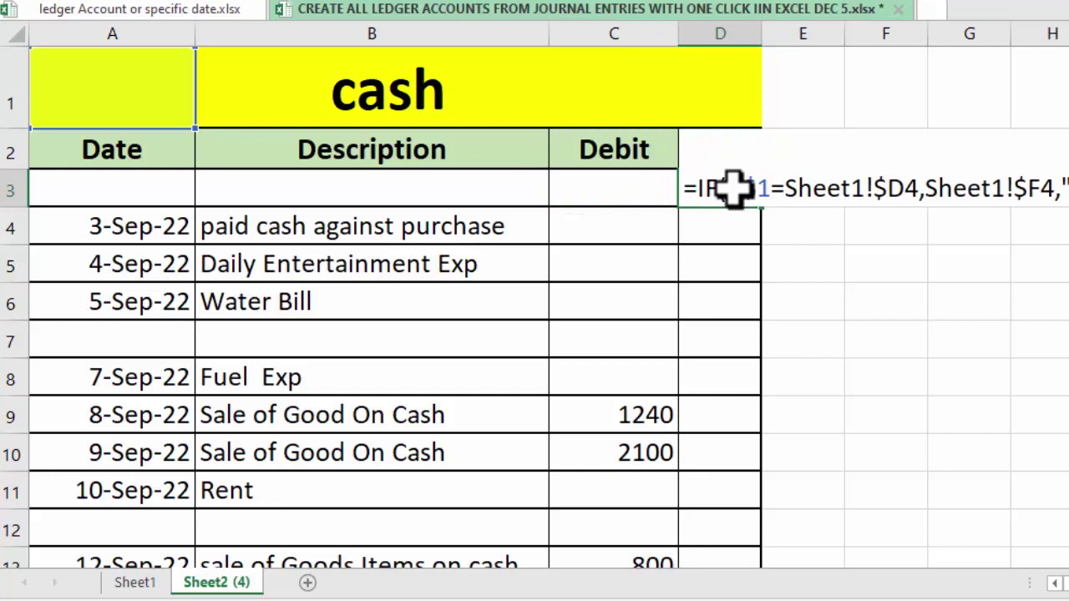
key("Return")
- Change D3's $D4 reference to $E4 so it tests the journal's Credit column
double_click(726, 190)
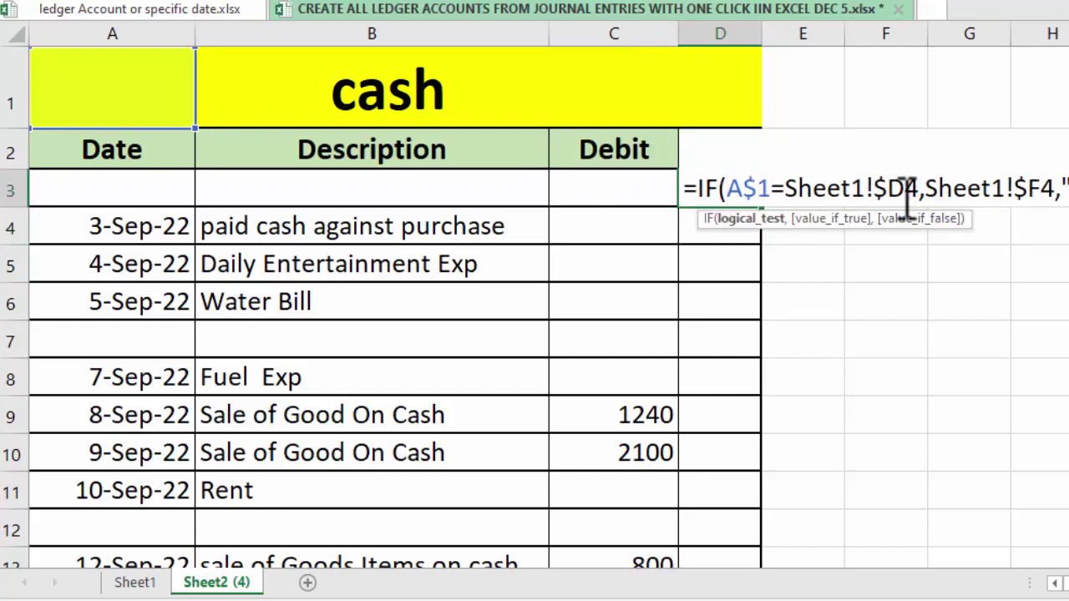
left_click(904, 190)
key("BackSpace")
type("E")
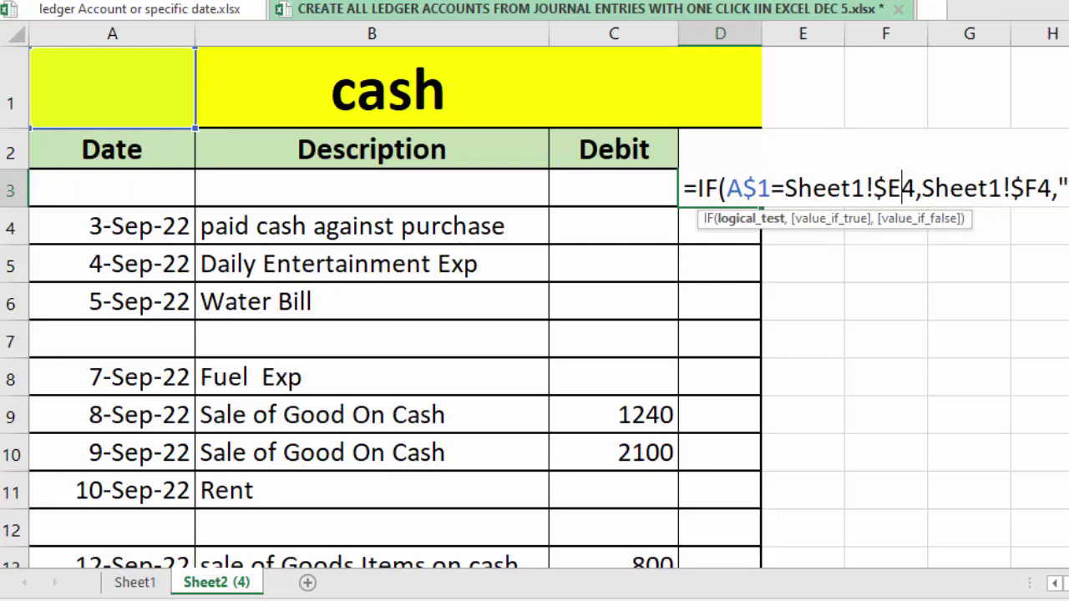
key("Return")
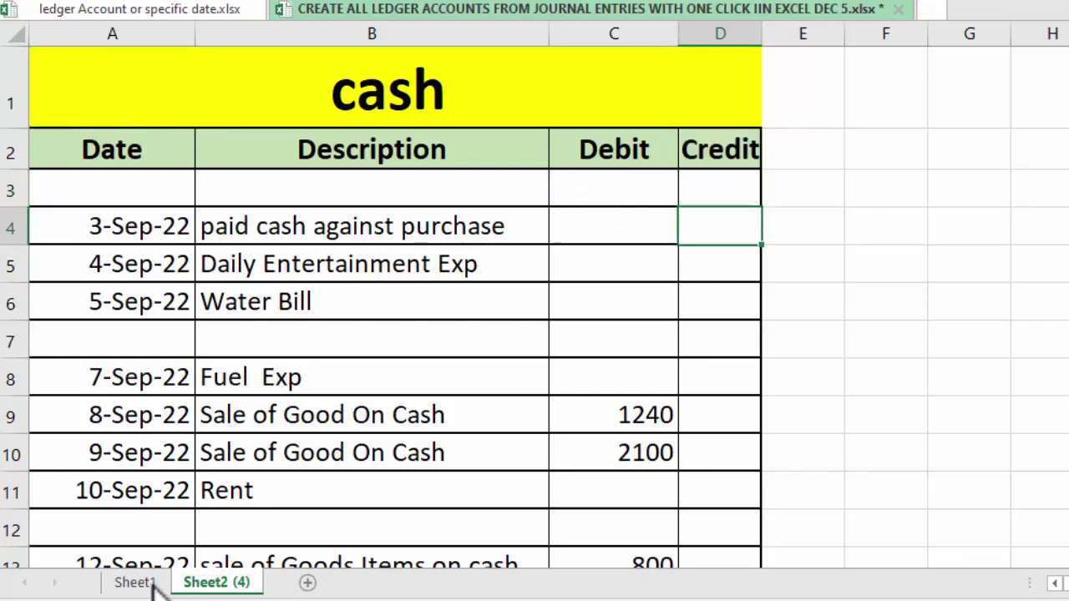
- Fill the D3 credit formula down column D of the cash ledger
left_click(149, 585)
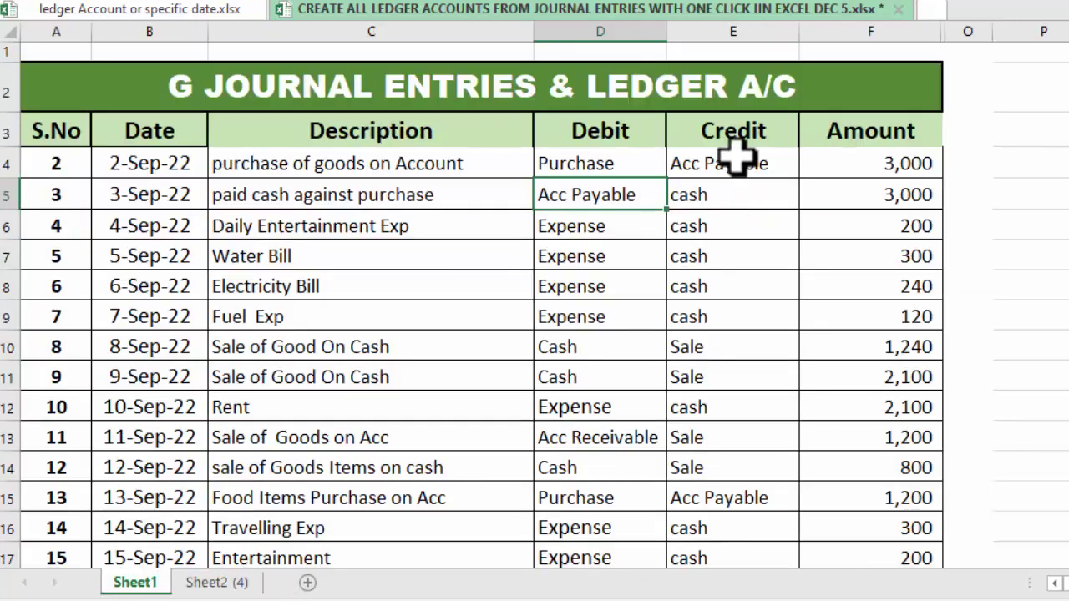
left_click(209, 582)
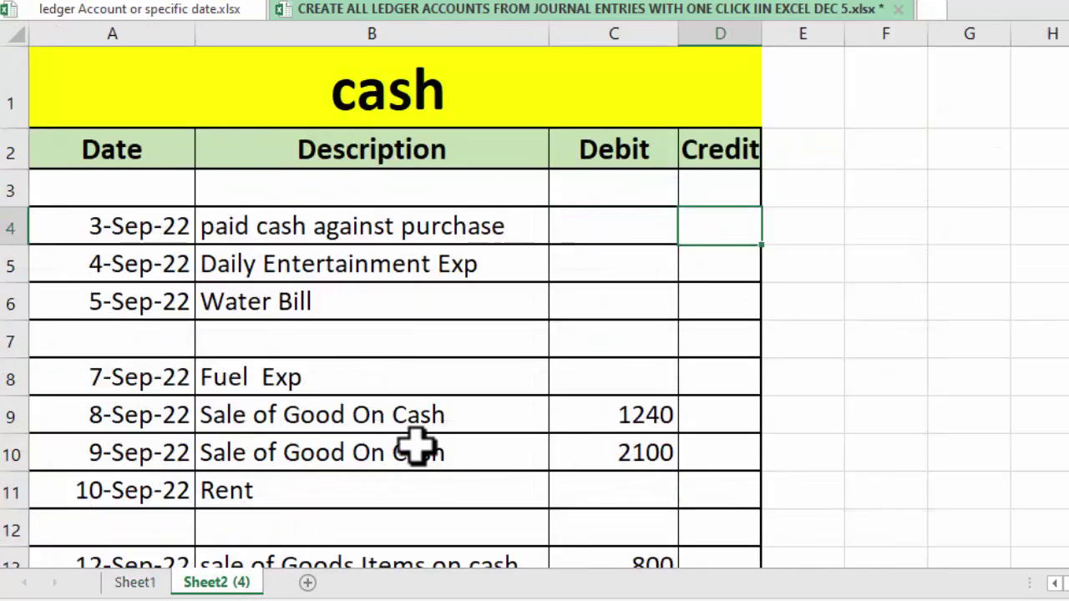
double_click(731, 190)
key("Return")
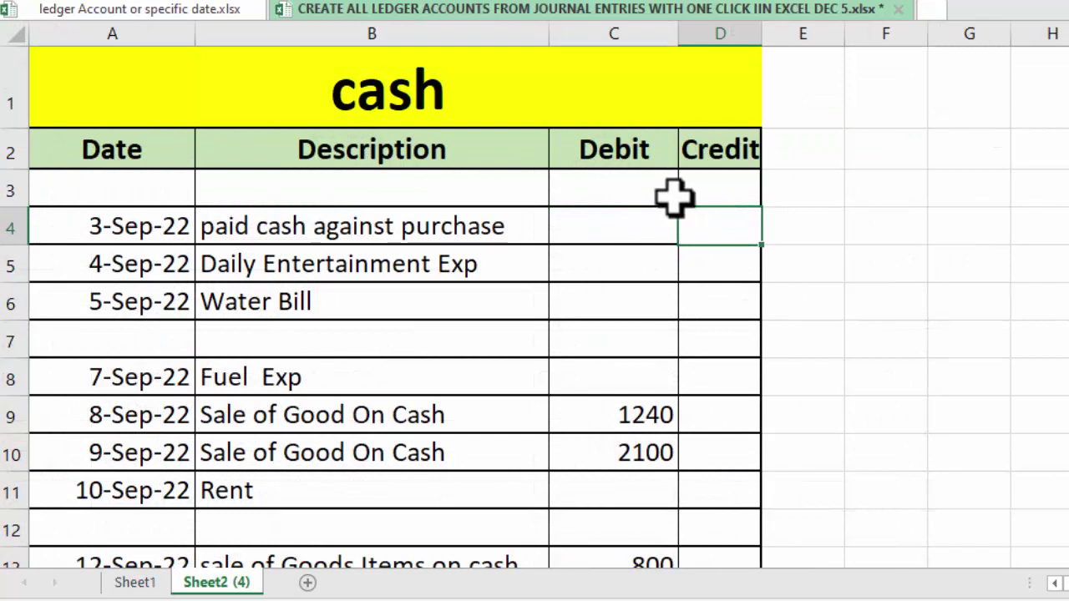
left_click(706, 196)
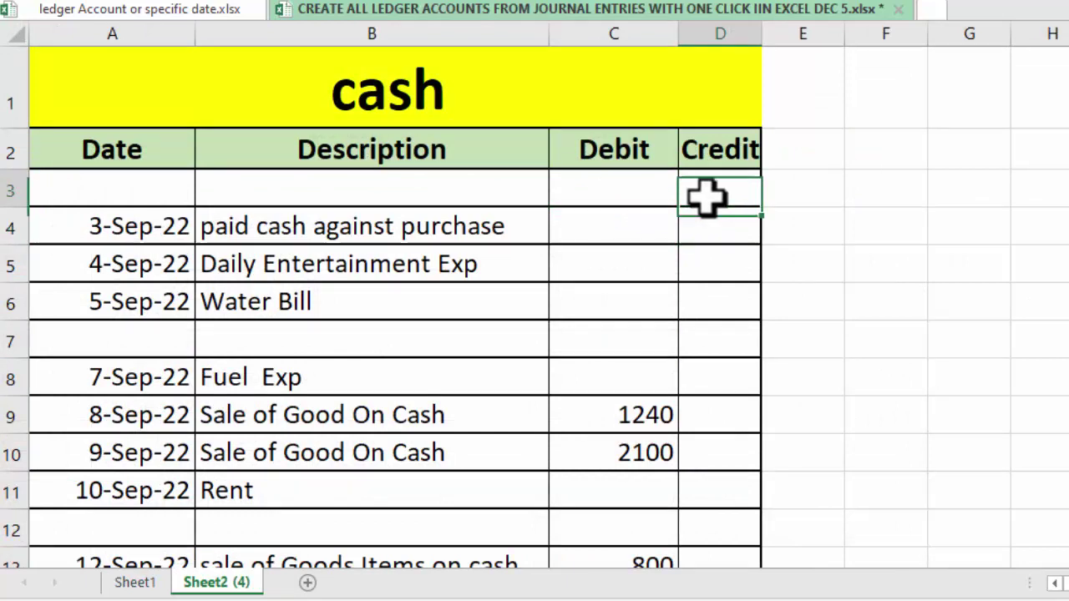
double_click(767, 213)
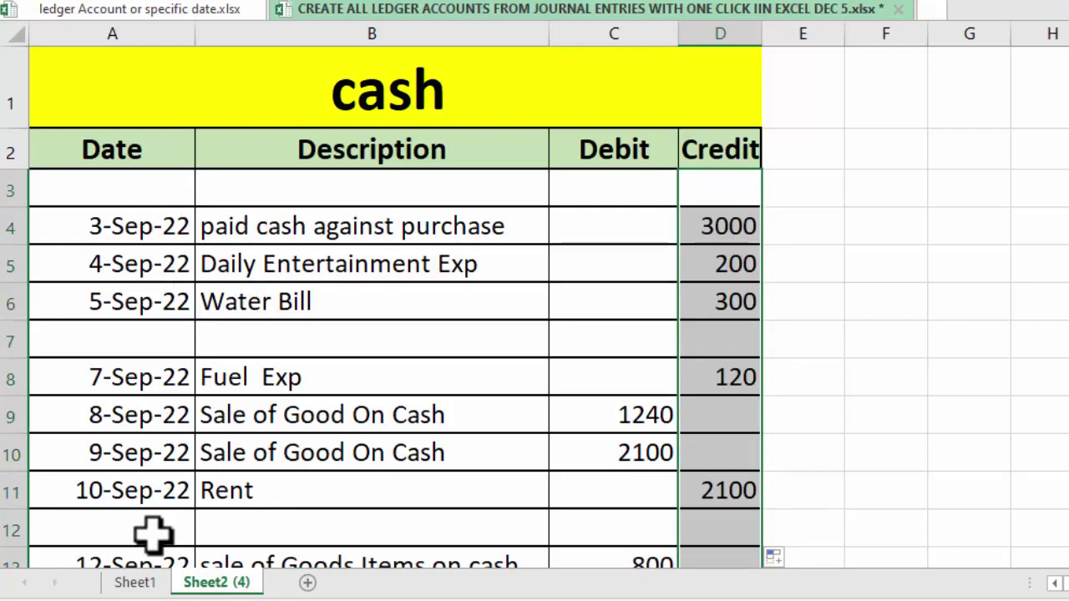
- Compare credits 3000, 200, 300, 120 and 2100 against the journal, then recheck A3's IF(OR) formula
left_click(134, 582)
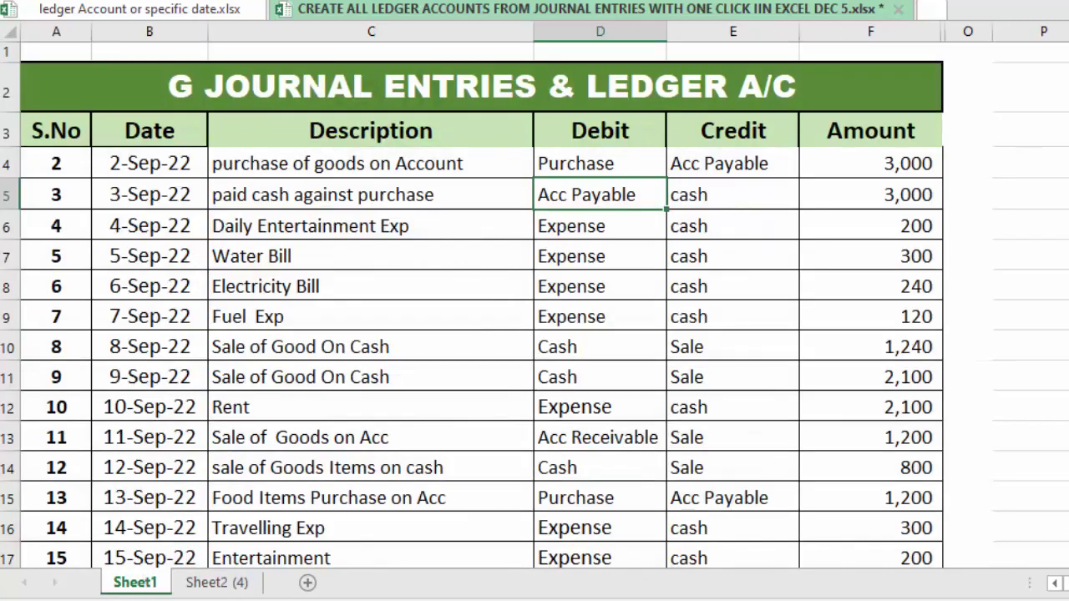
scroll(472, 431, "down", 2)
scroll(473, 431, "down", 1)
scroll(473, 431, "up", 3)
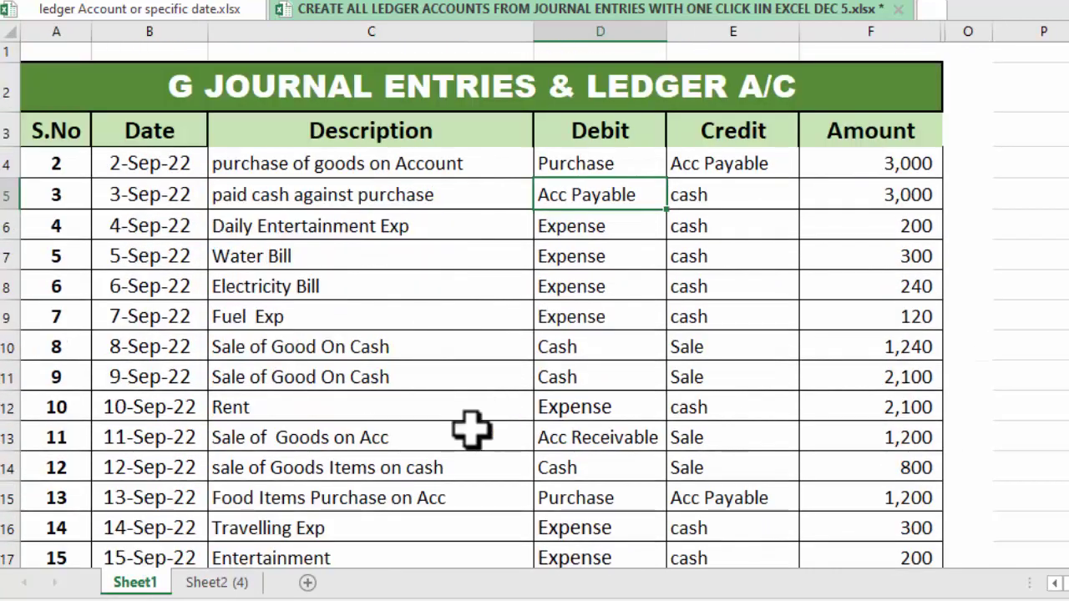
left_click(216, 582)
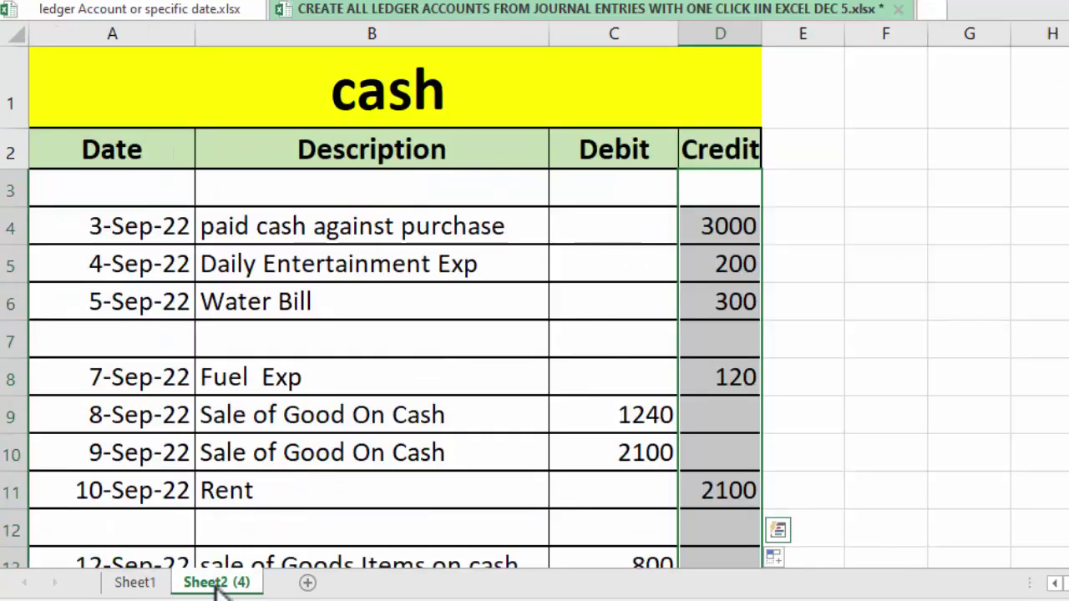
double_click(172, 185)
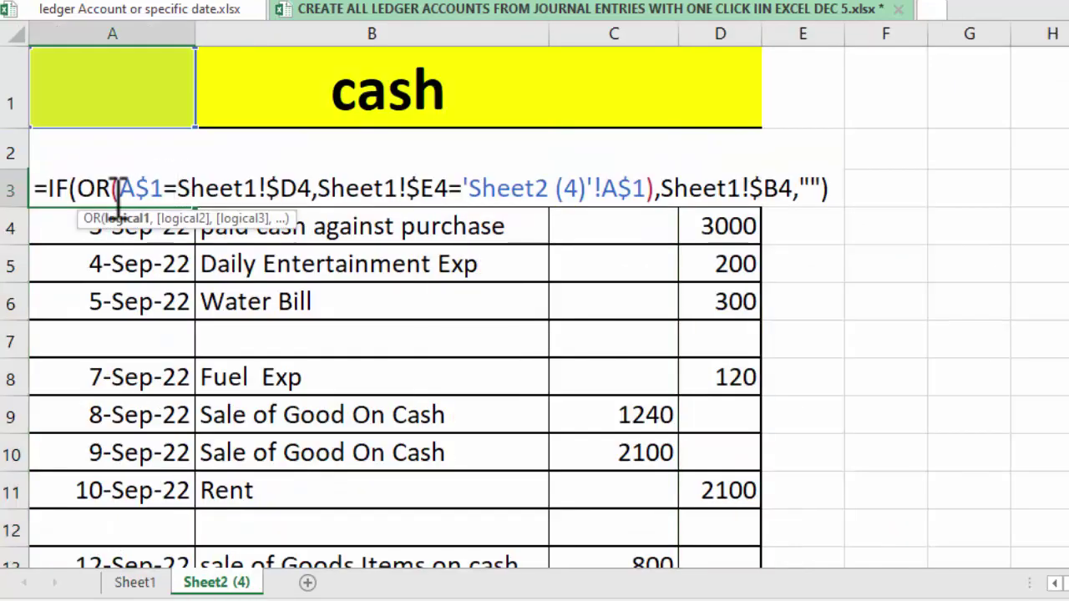
- Fill A22:D22's formulas and borders down to about row 109
key("Escape")
scroll(957, 547, "down", 1)
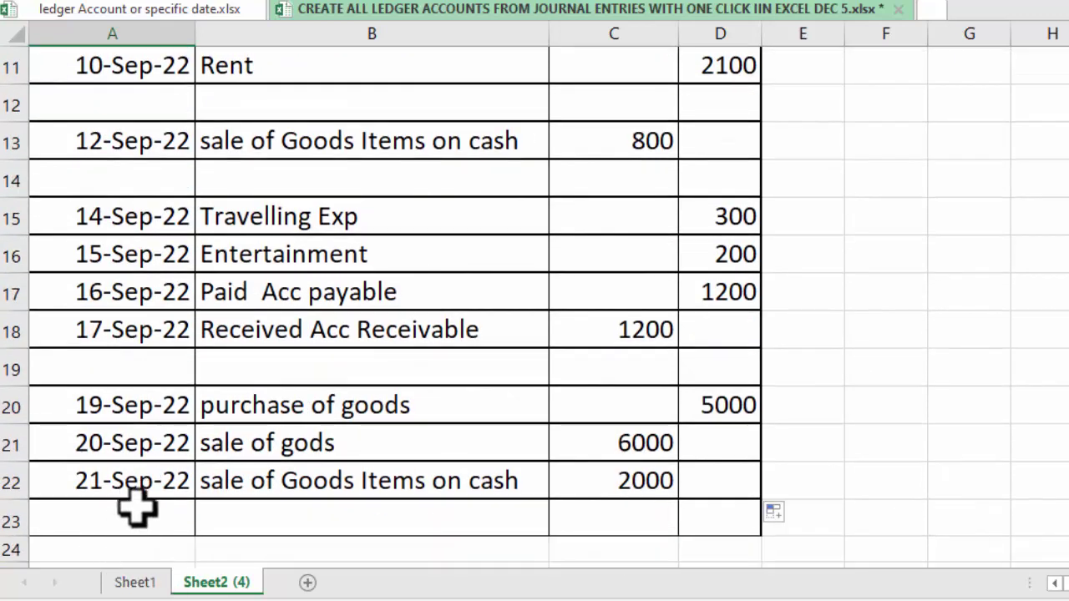
left_click(176, 483)
left_click_drag(176, 483, 726, 480)
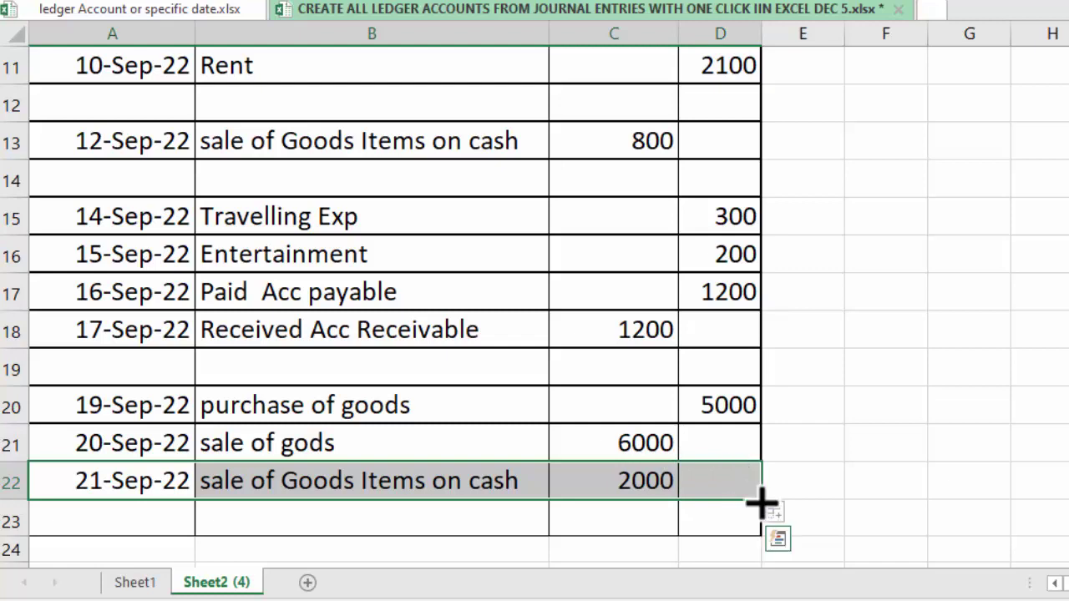
left_click_drag(762, 503, 758, 482)
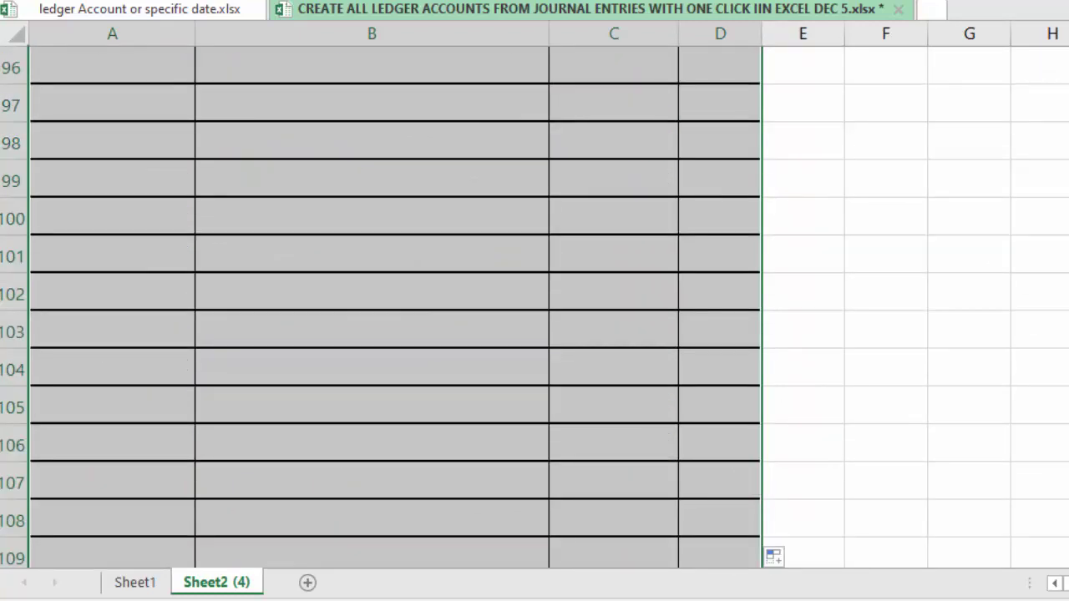
- Deselect the filled range and review entries through the 21-Sep-22 cash sale of 2000
scroll(299, 373, "up", 4)
scroll(298, 373, "up", 13)
scroll(299, 372, "up", 5)
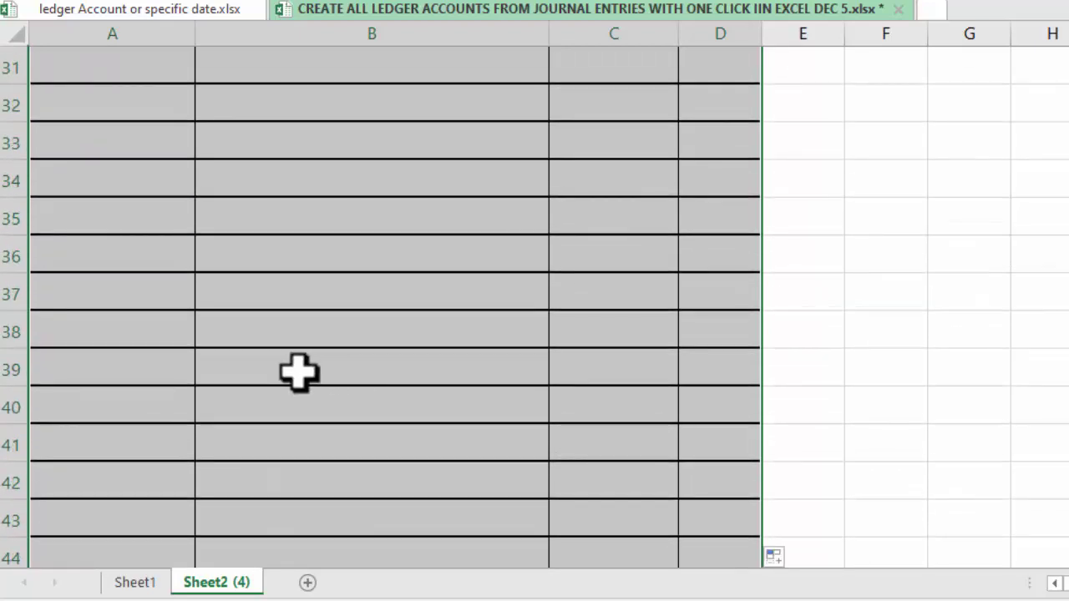
left_click(299, 372)
left_click(660, 369)
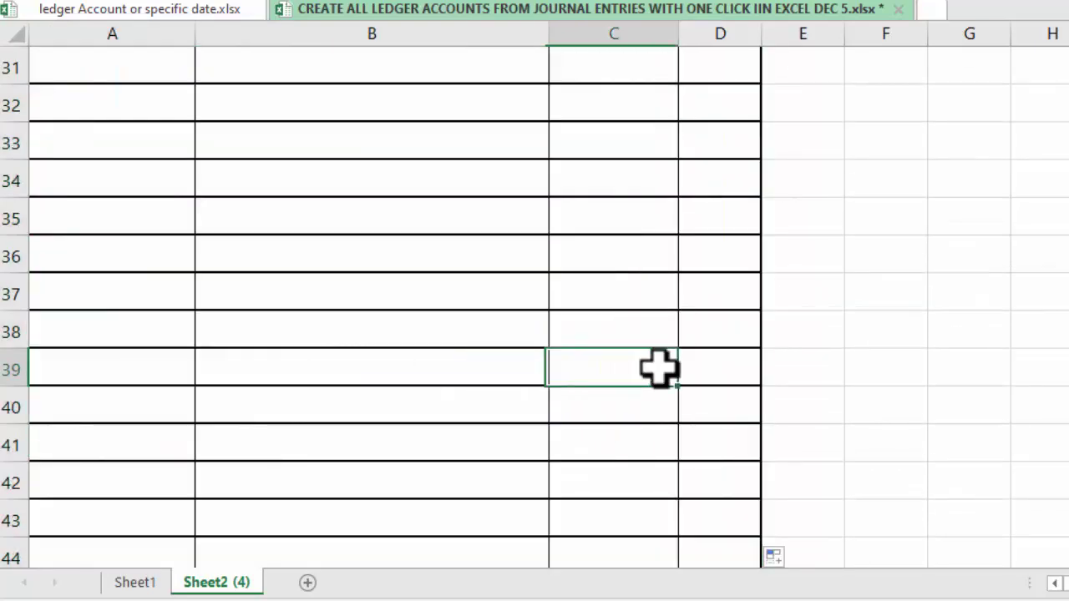
left_click(725, 365)
scroll(814, 339, "up", 10)
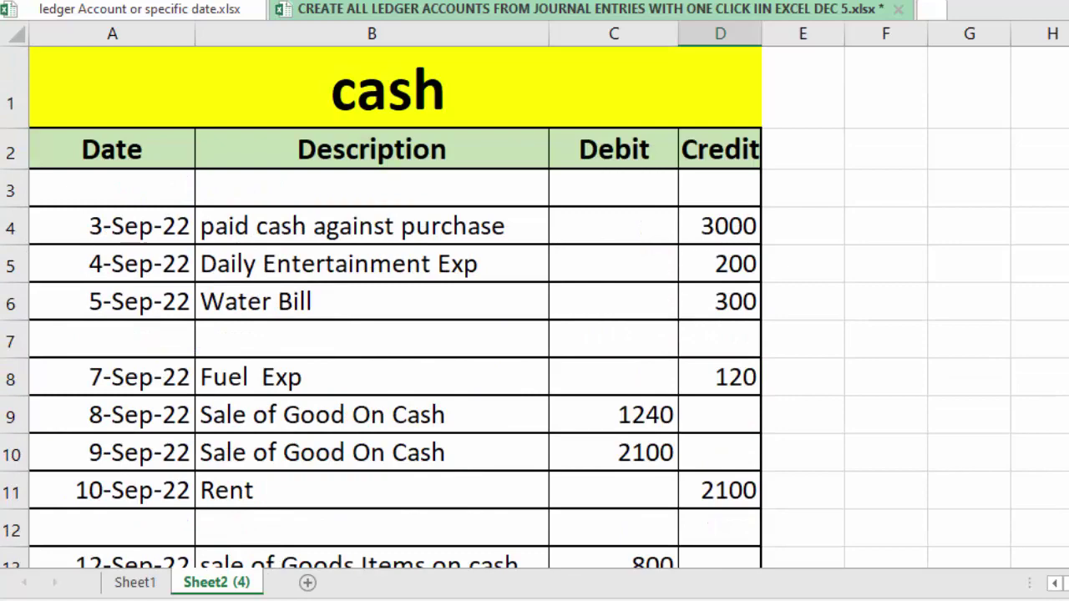
scroll(534, 307, "down", 2)
scroll(534, 307, "down", 4)
scroll(534, 307, "down", 1)
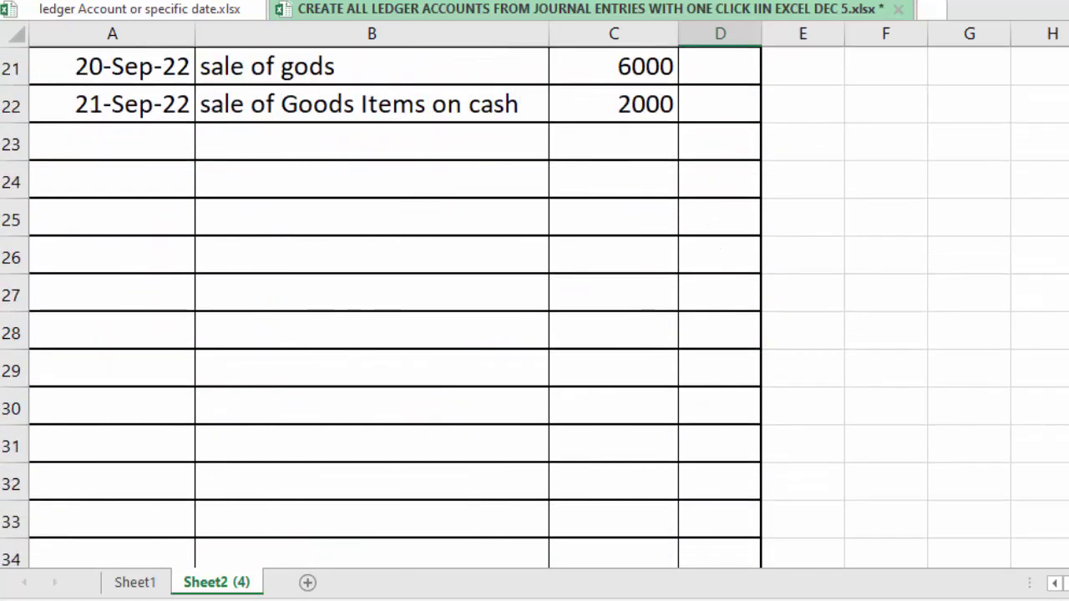
scroll(535, 307, "up", 4)
scroll(534, 307, "up", 3)
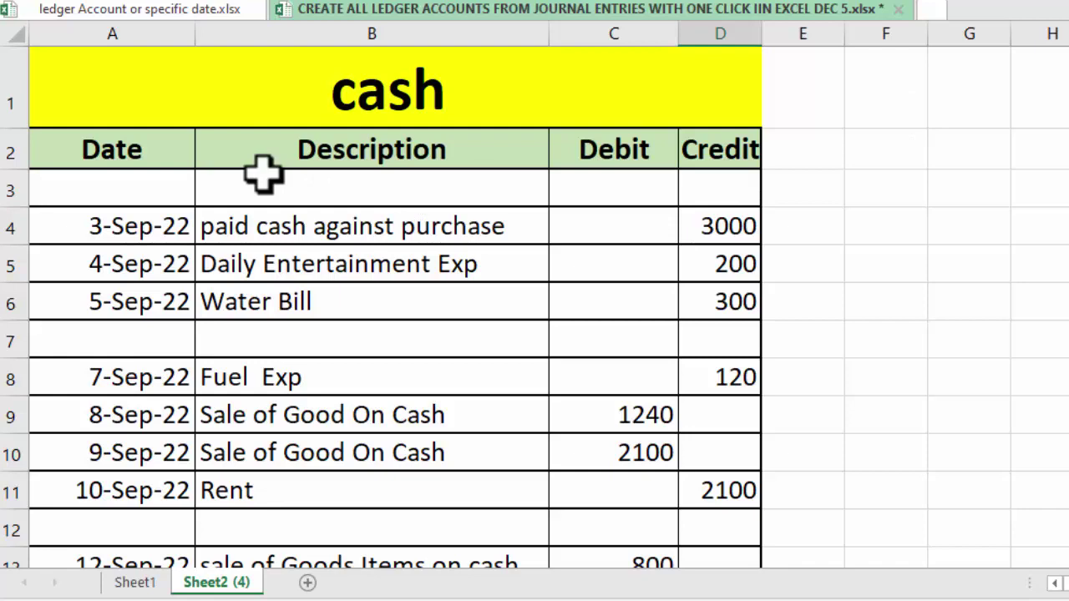
- Review Sheet1's Purchase, Expense and Cash debit entries down to the 145,400 total
left_click(136, 582)
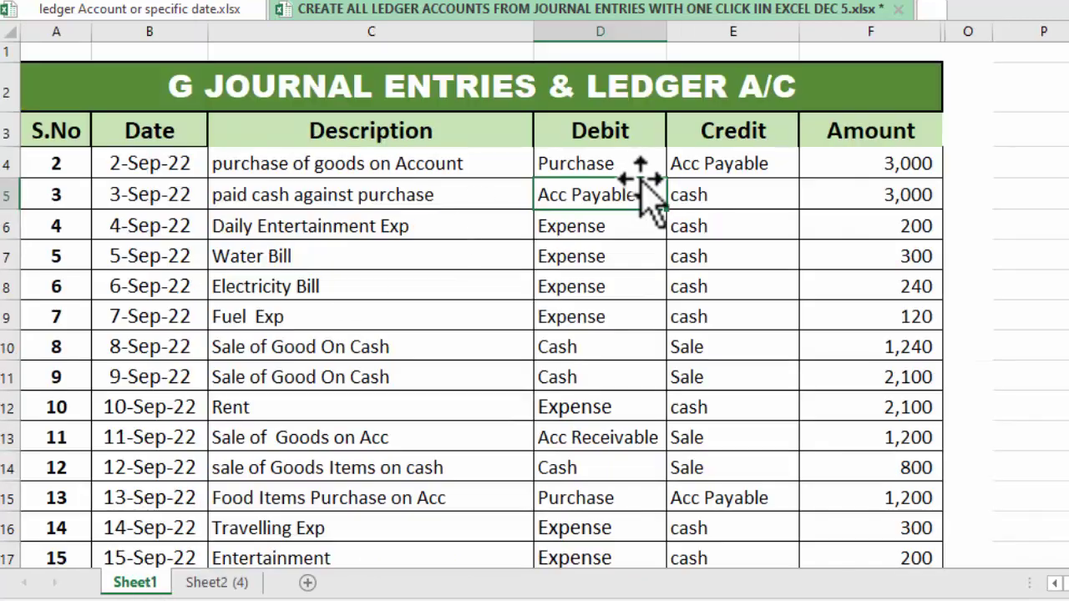
left_click(591, 154)
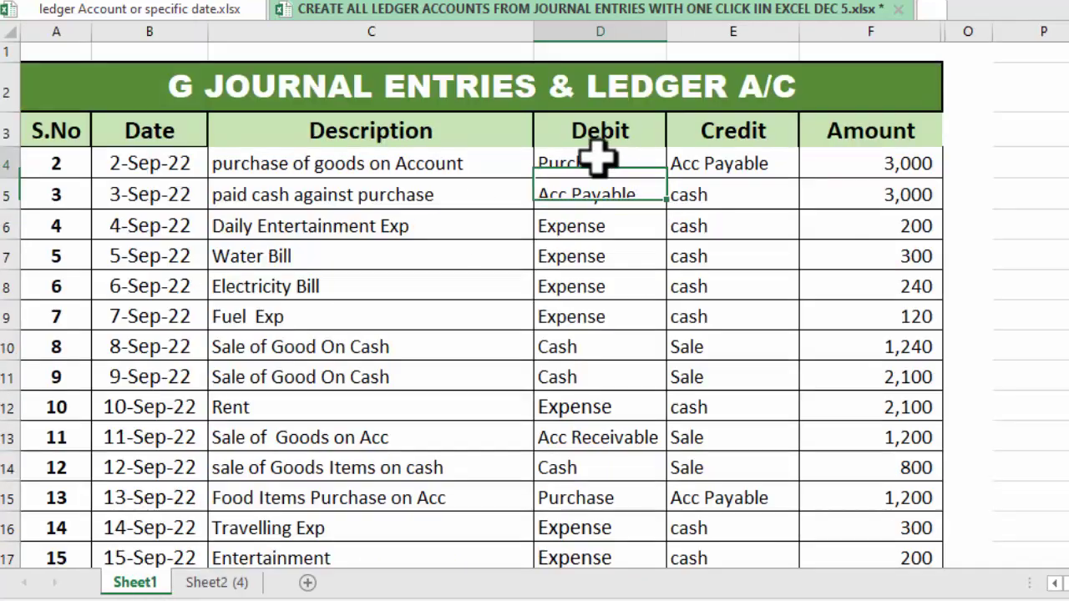
left_click(693, 171)
left_click(593, 265)
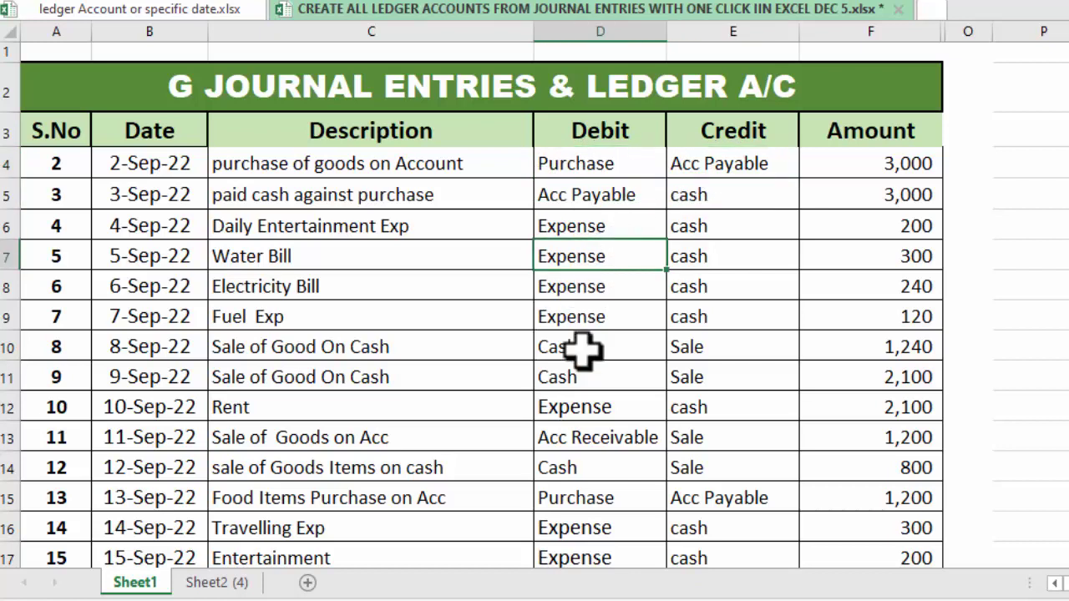
left_click(585, 464)
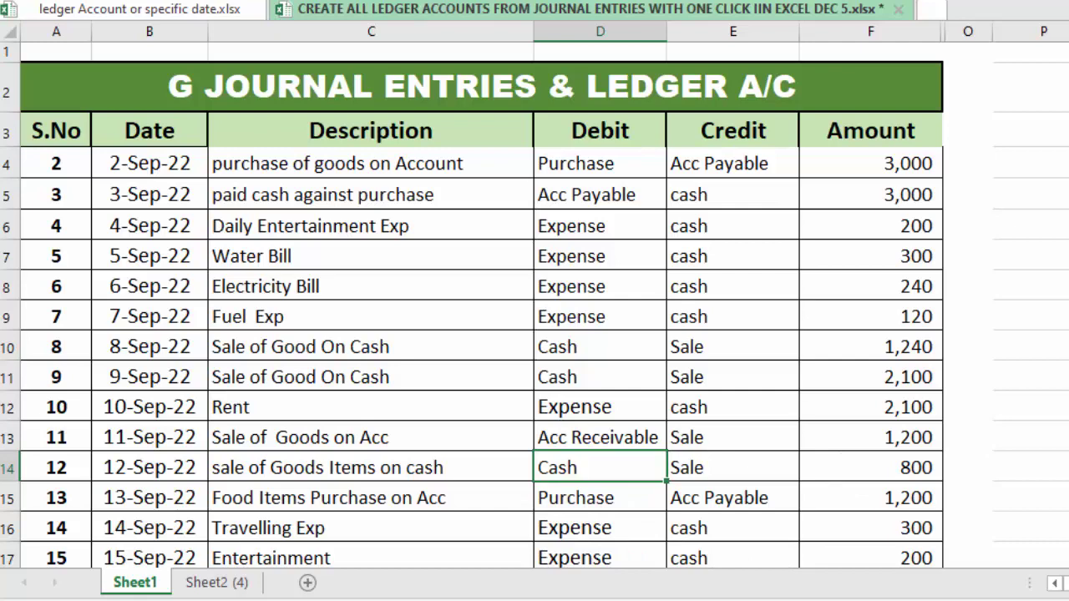
scroll(534, 334, "down", 1)
scroll(535, 334, "down", 1)
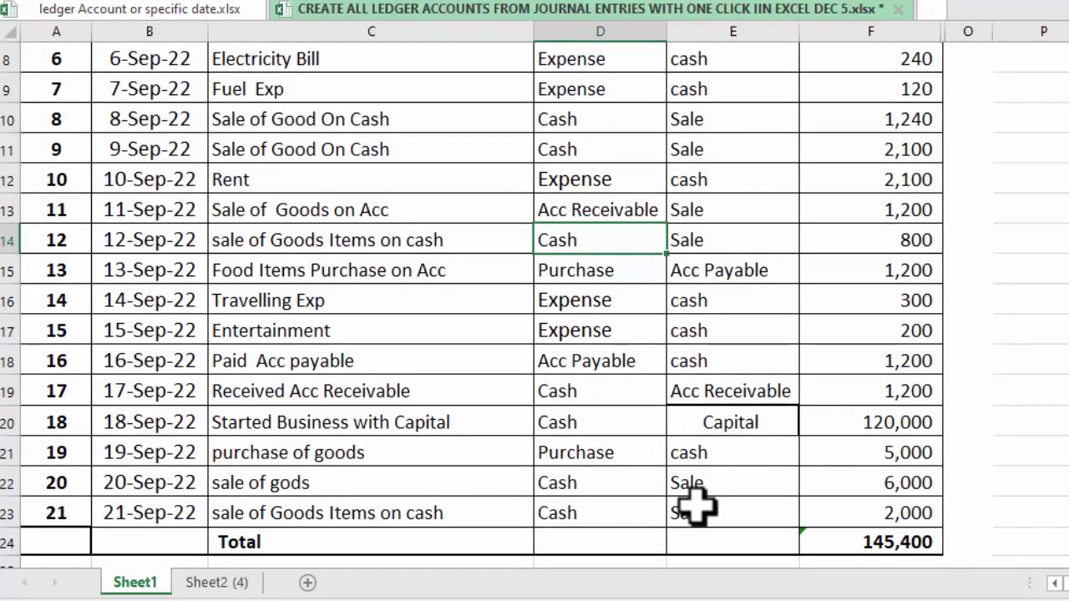
- Duplicate the cash ledger sheet with Move or Copy to create Sheet2 (5)
left_click(201, 584)
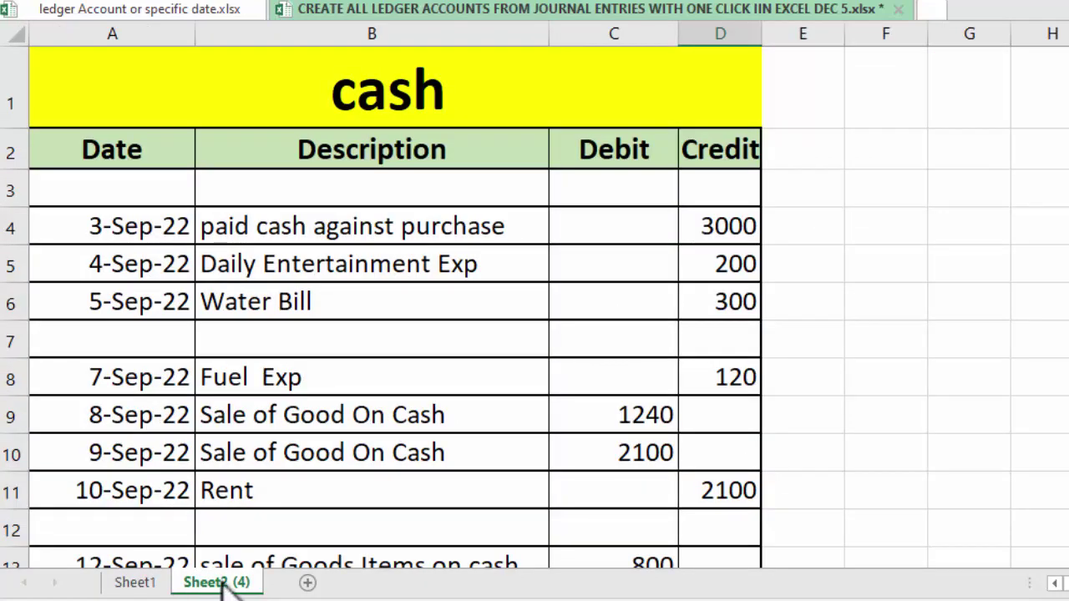
right_click(223, 585)
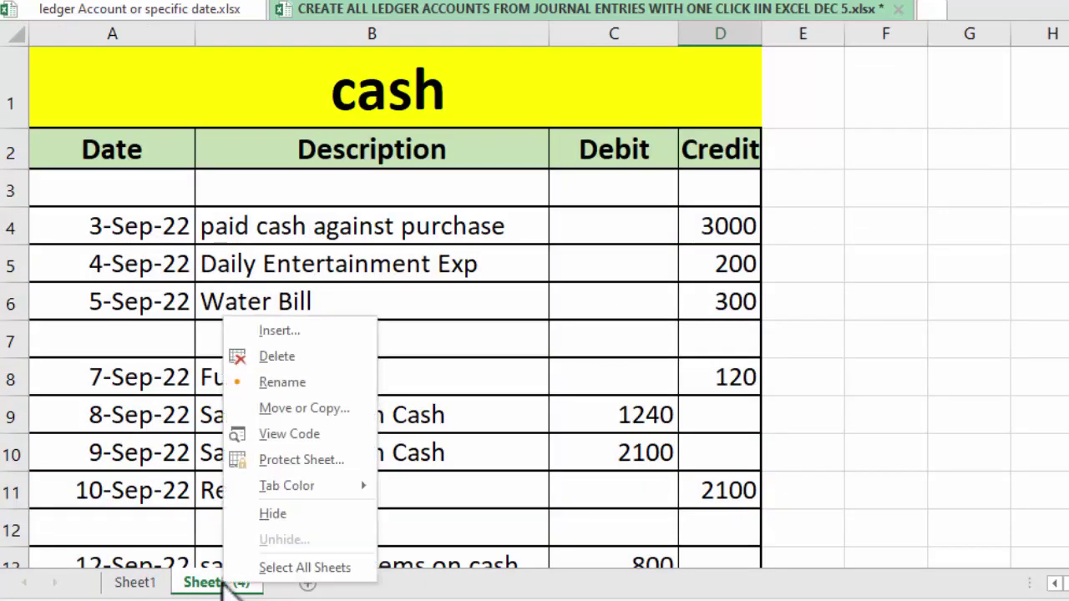
left_click(324, 411)
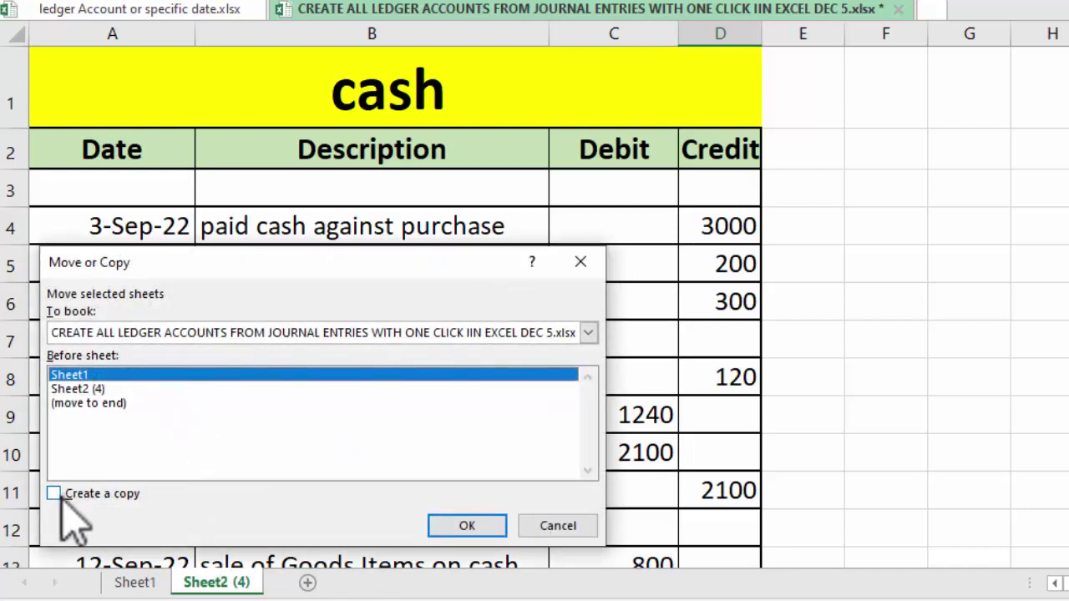
left_click(60, 497)
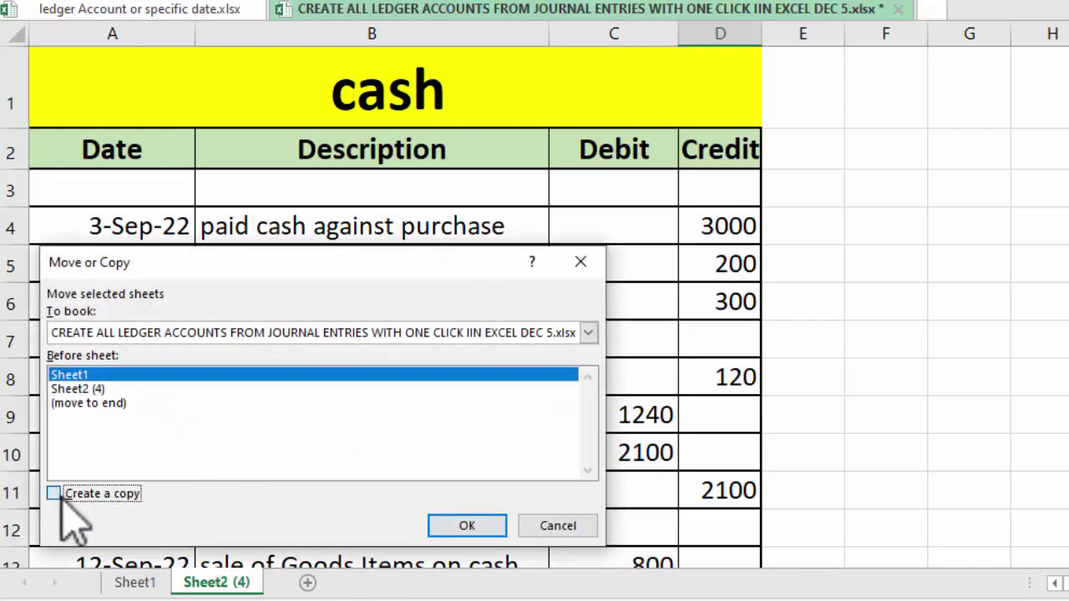
left_click(476, 526)
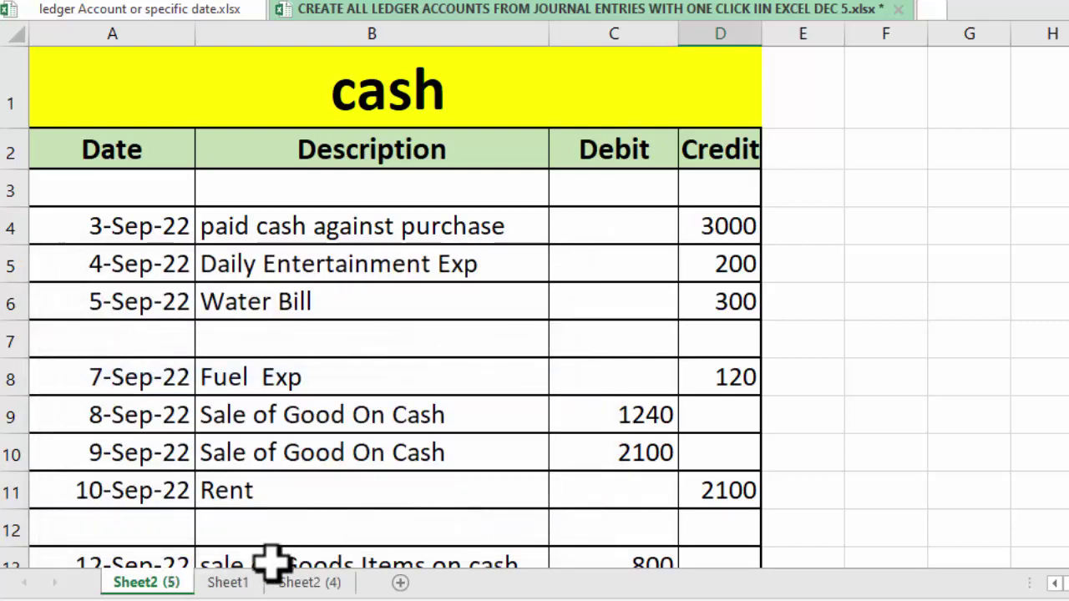
- Check the new copy, then duplicate Sheet2 (4) again to create Sheet2 (6)
left_click(233, 581)
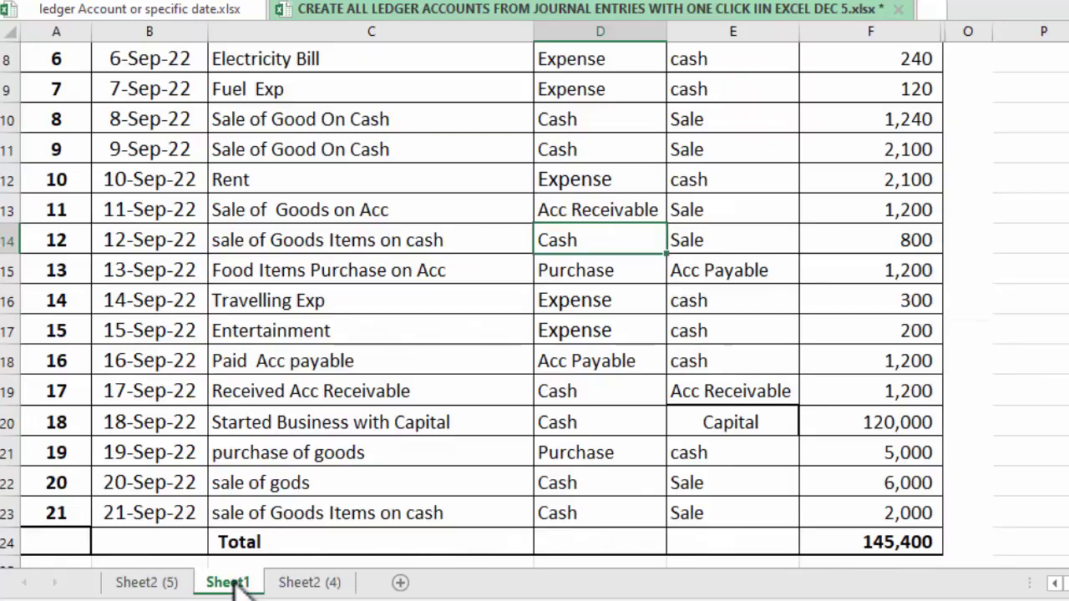
left_click(302, 582)
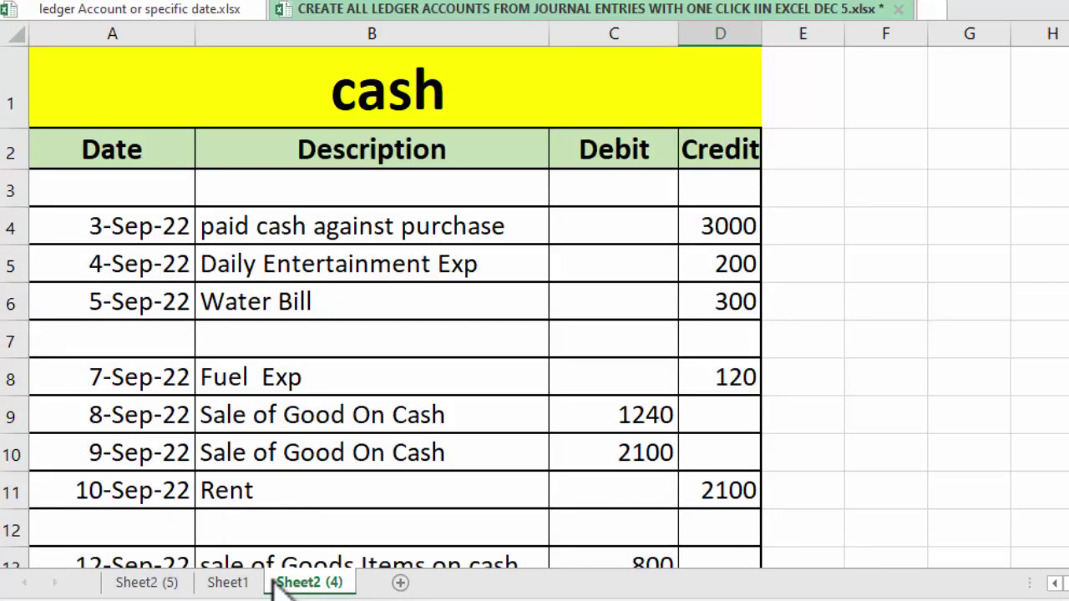
left_click(138, 583)
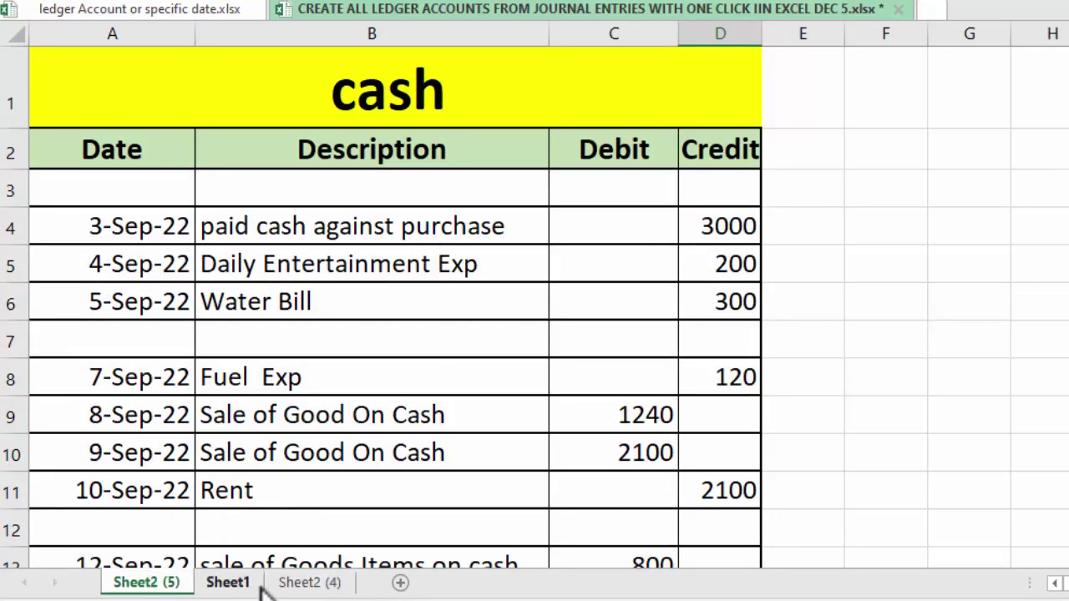
left_click(330, 583)
right_click(316, 585)
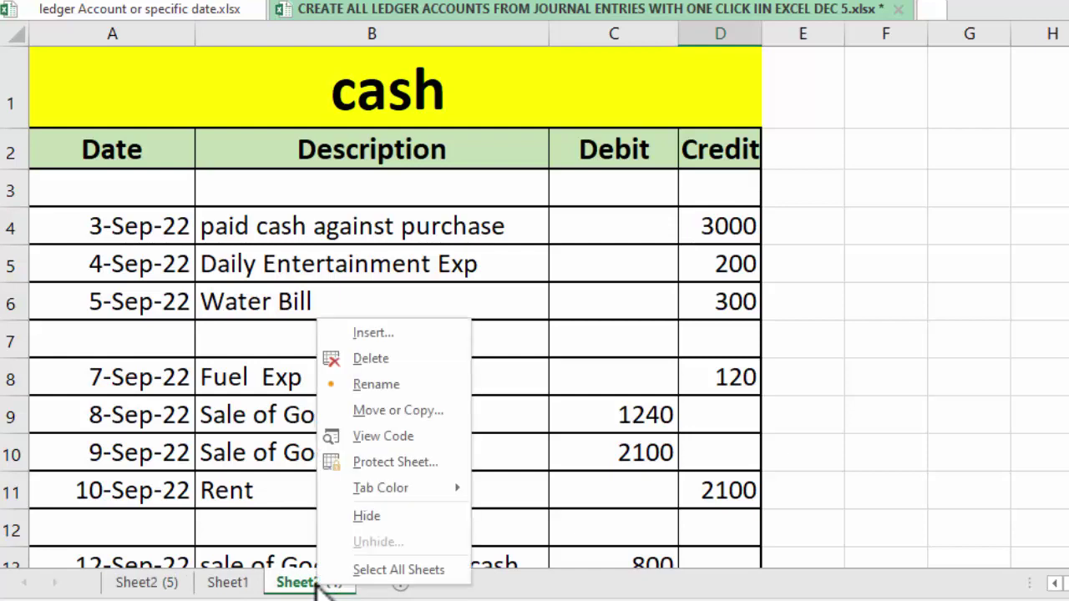
left_click(375, 410)
left_click(132, 498)
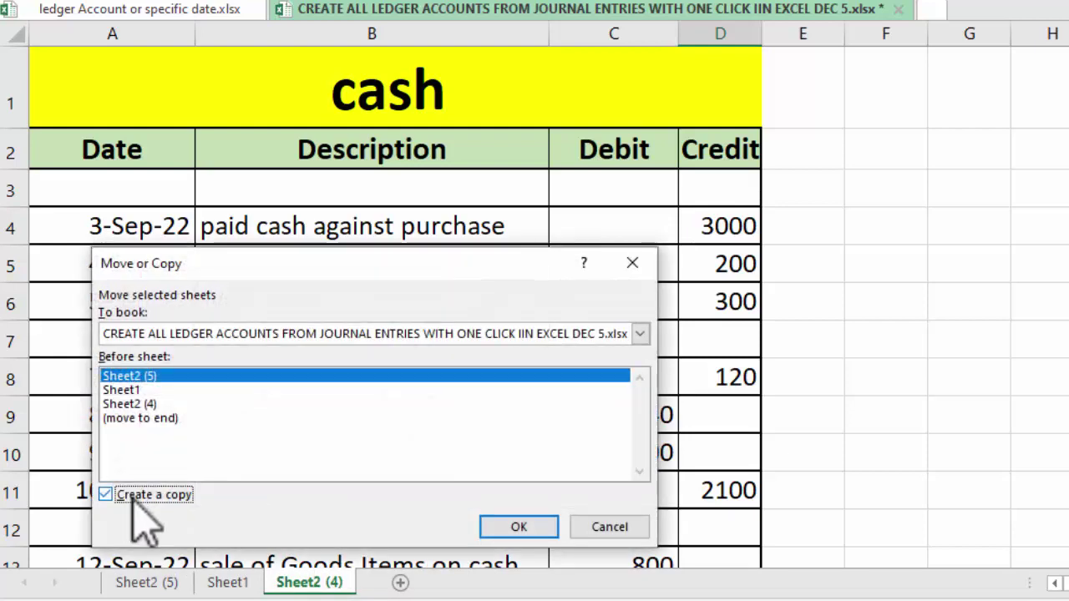
left_click(519, 526)
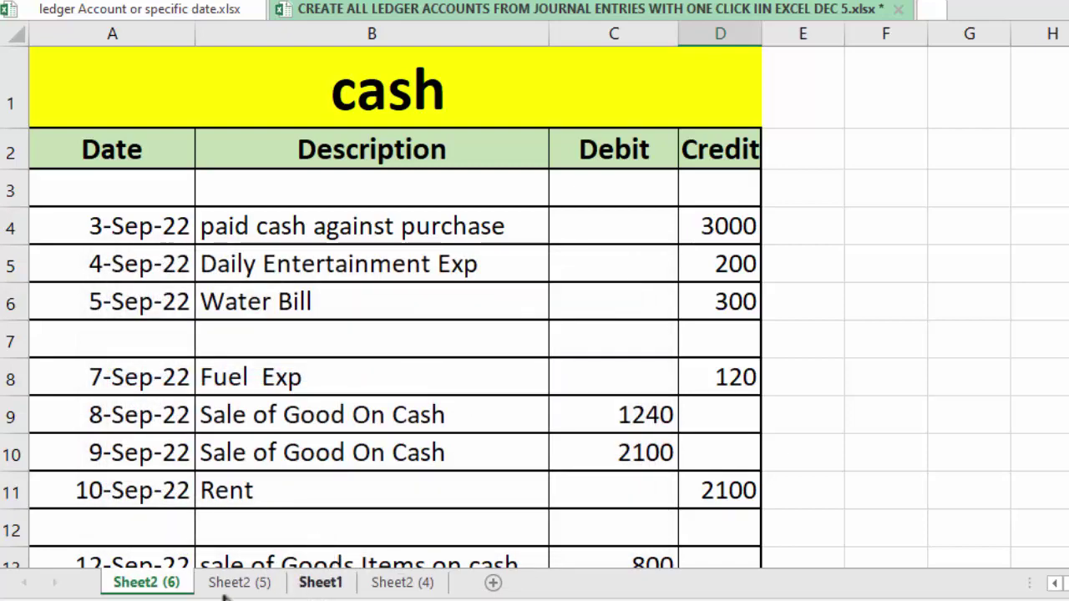
- Make two more copies, Sheet2 (7) and Sheet2 (8), then return to the journal sheet
right_click(163, 588)
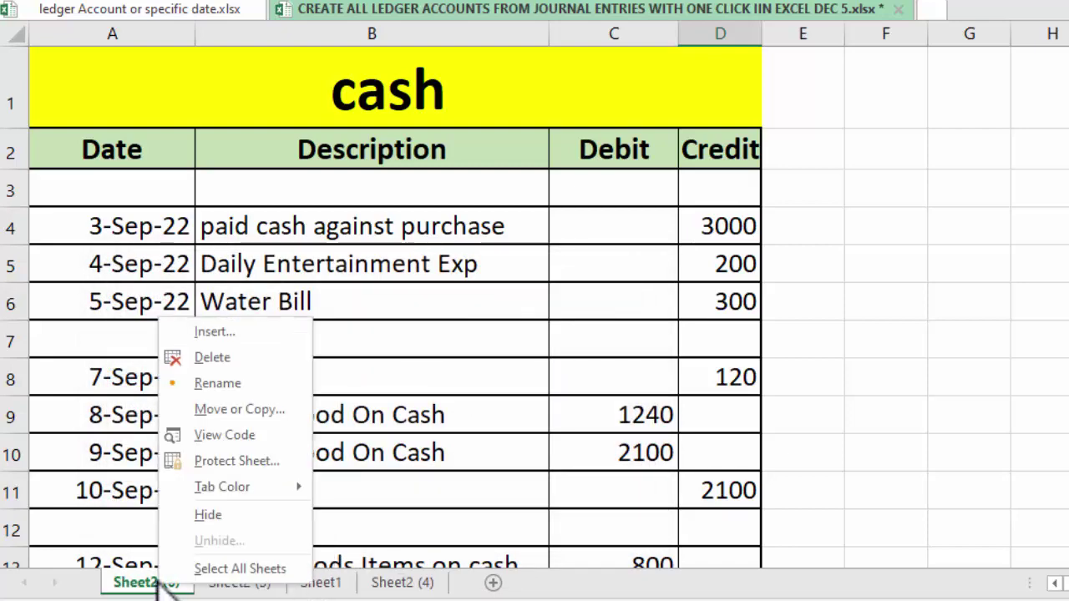
left_click(238, 411)
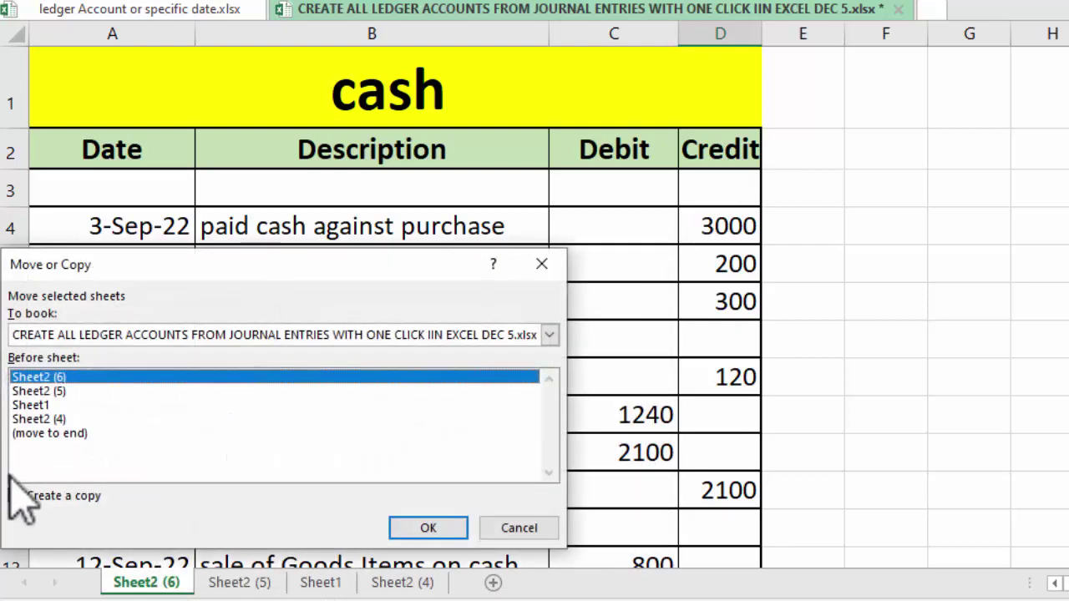
left_click(15, 496)
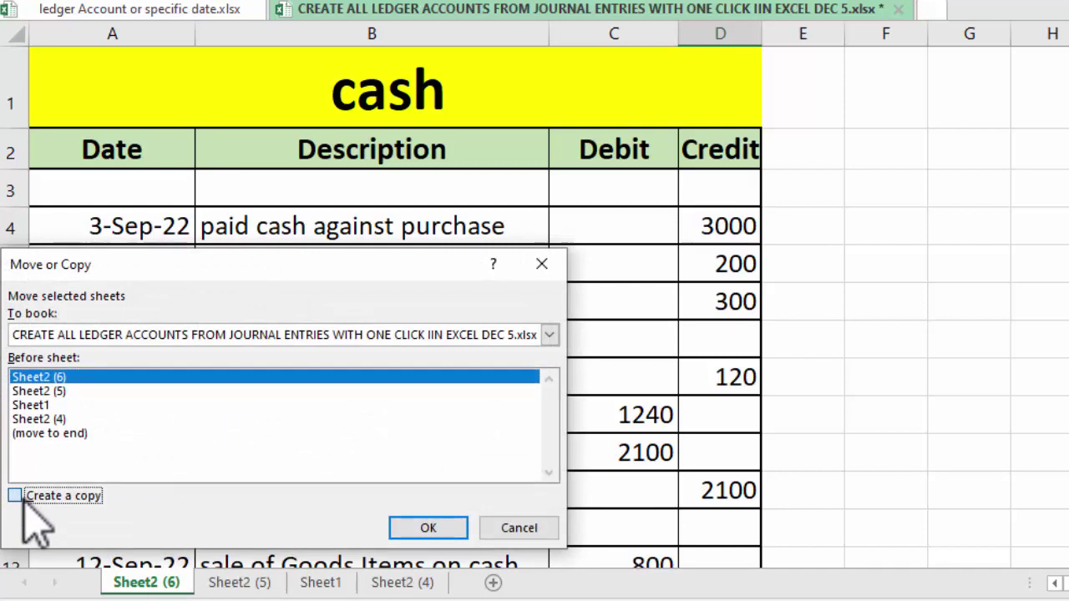
left_click(443, 533)
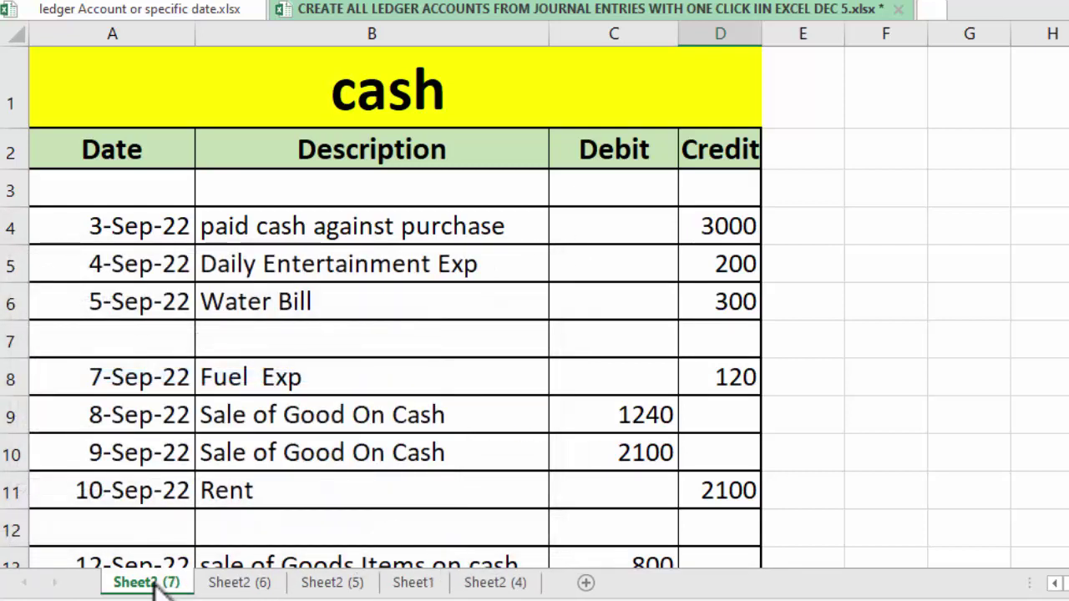
right_click(149, 585)
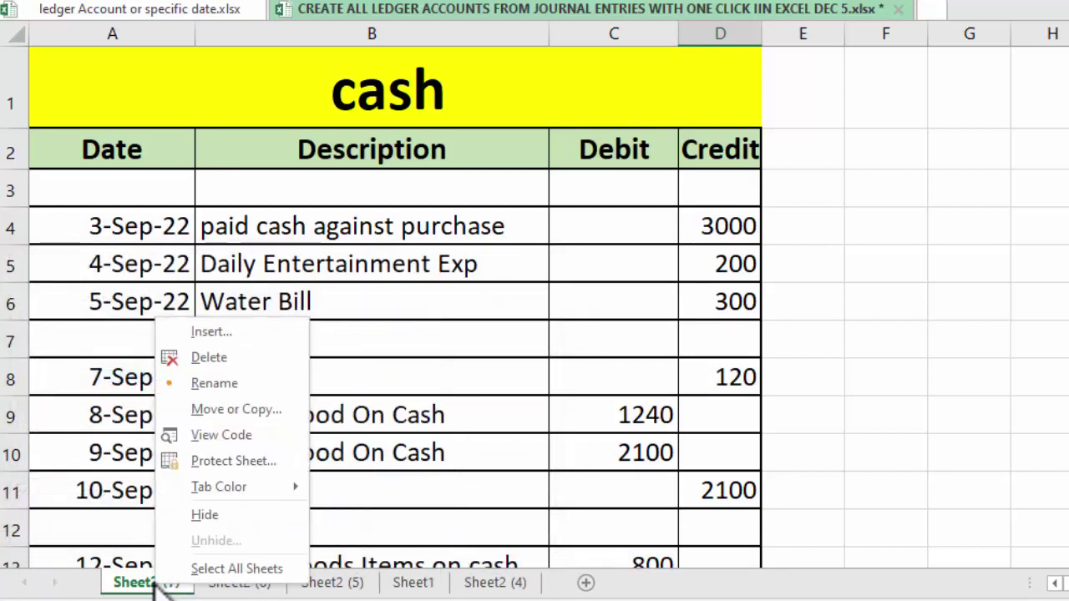
left_click(219, 409)
left_click(84, 485)
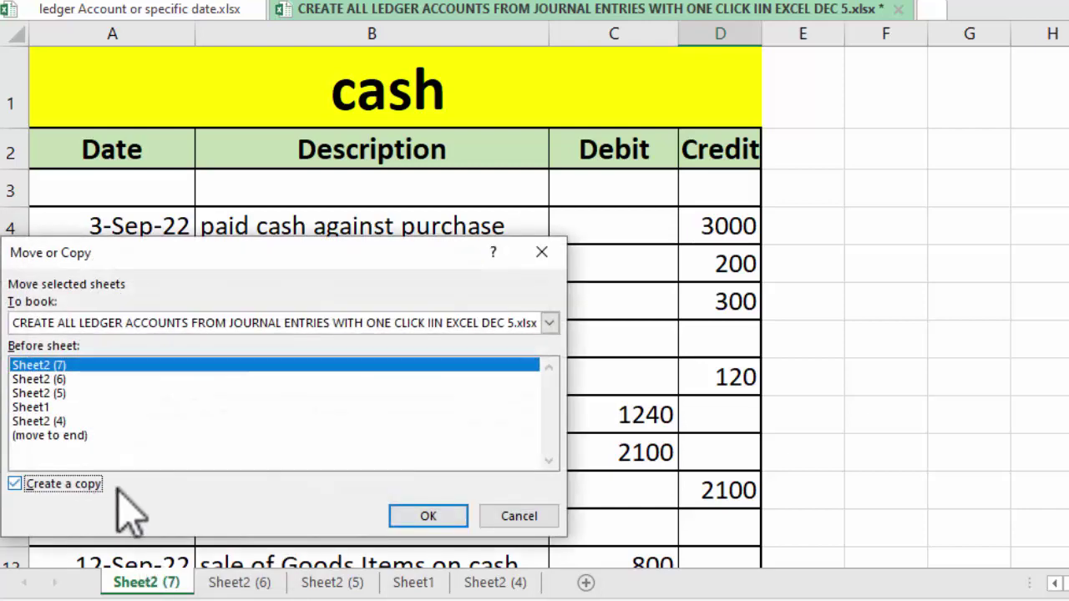
left_click(422, 515)
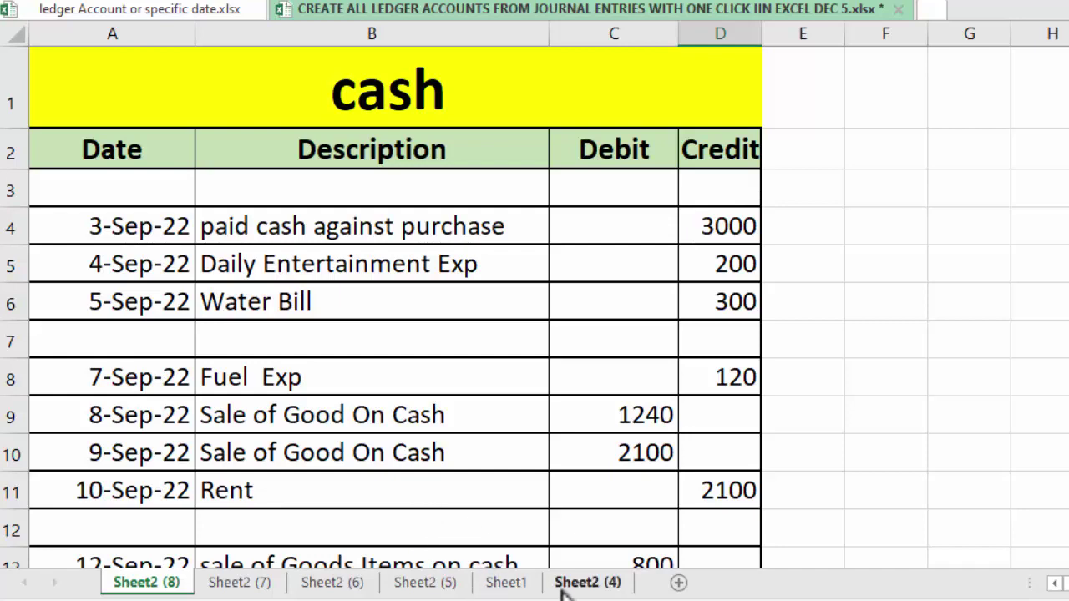
left_click(507, 582)
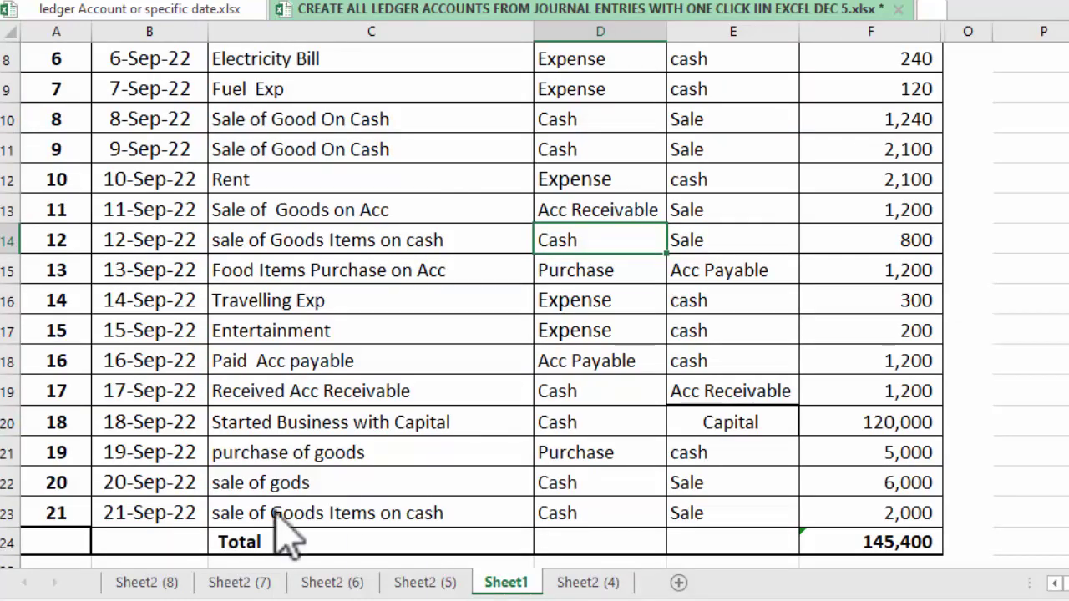
- Move the journal sheet to the front and rename Sheet2 (8) to CASH
left_click_drag(109, 553, 110, 574)
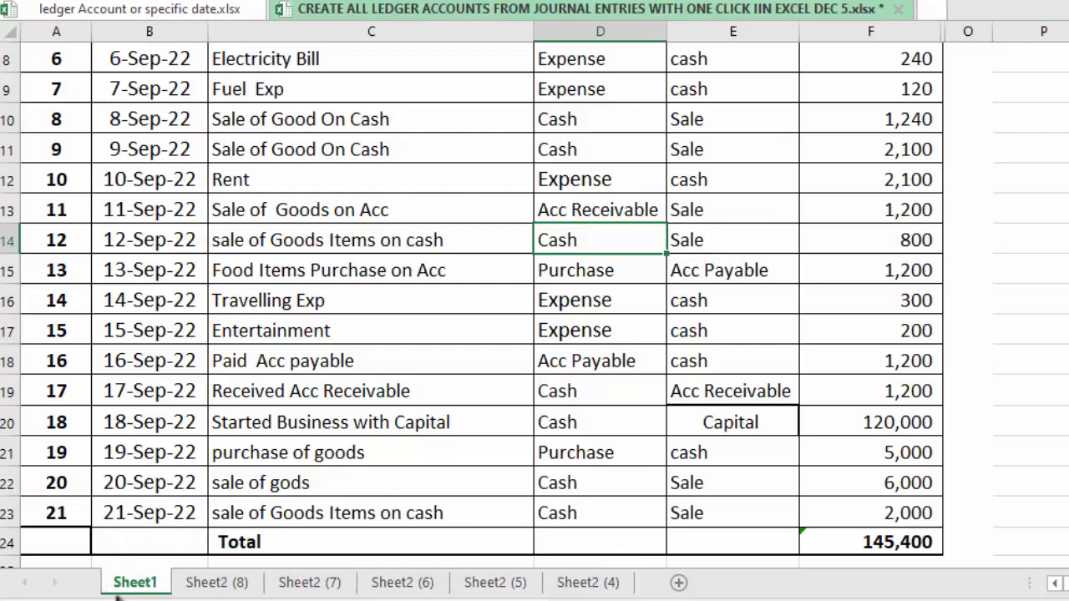
left_click(216, 584)
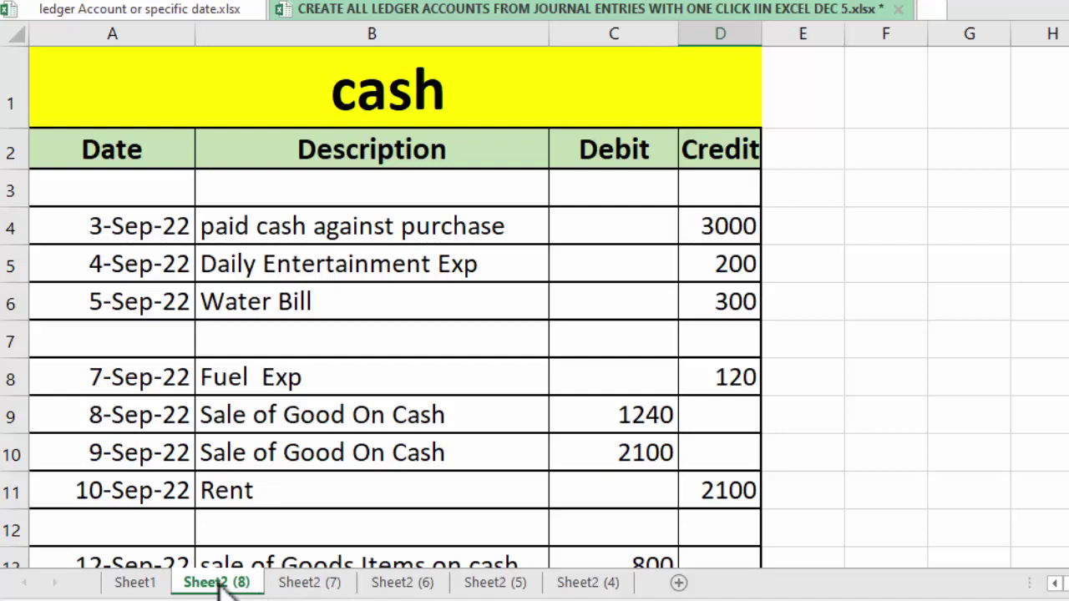
right_click(224, 589)
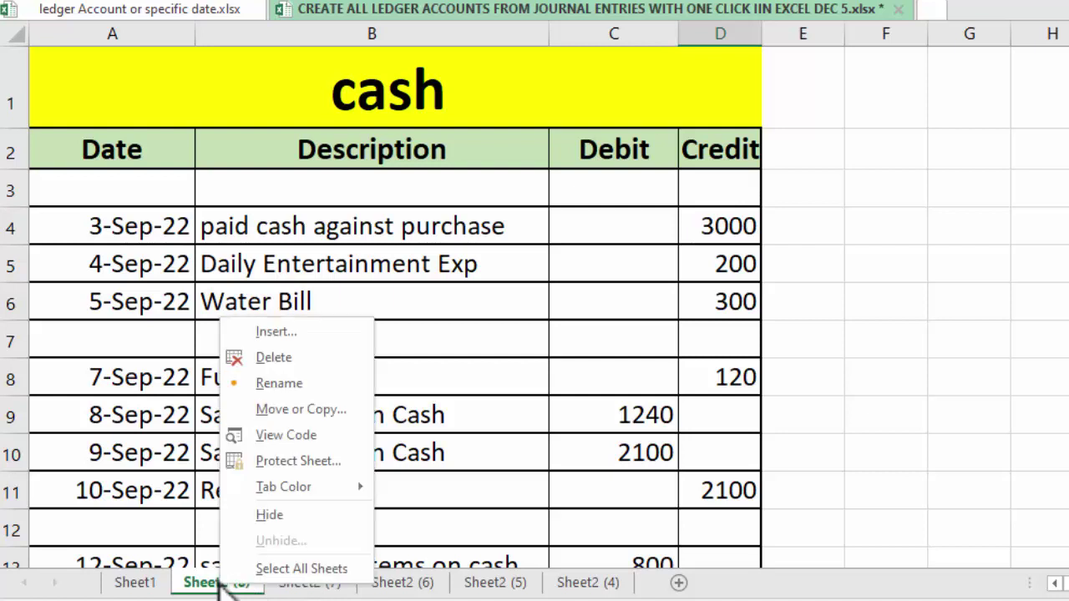
left_click(279, 383)
type("cASH")
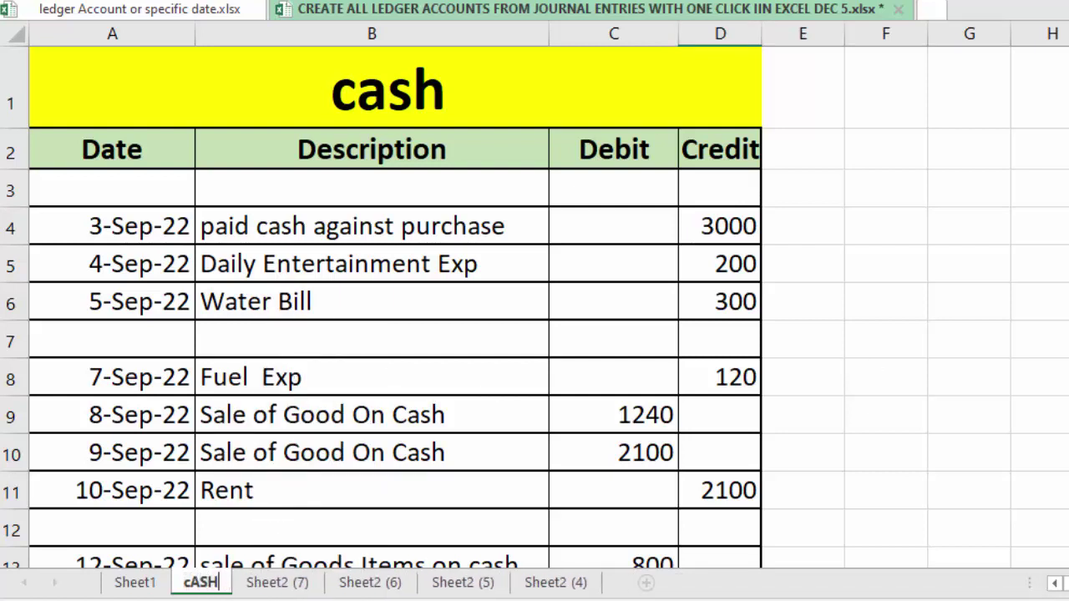
key("BackSpace")
key("BackSpace")
key("BackSpace")
key("BackSpace")
type("CASH")
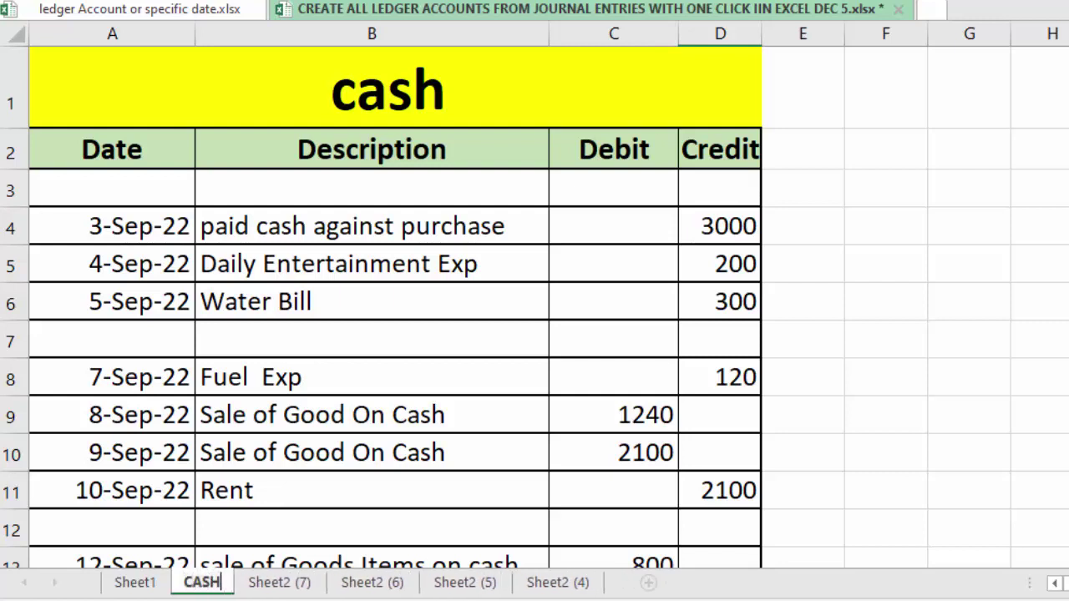
- Rename Sheet2 (7) to EXPENSE and Sheet2 (6) to AC PAYABLE
left_click(283, 583)
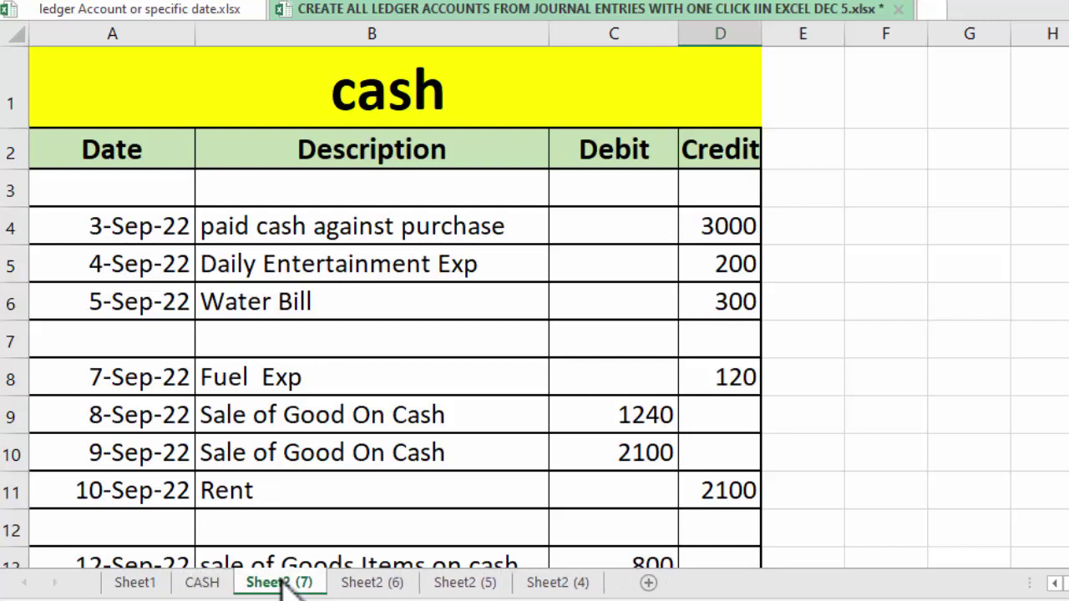
right_click(282, 582)
left_click(390, 374)
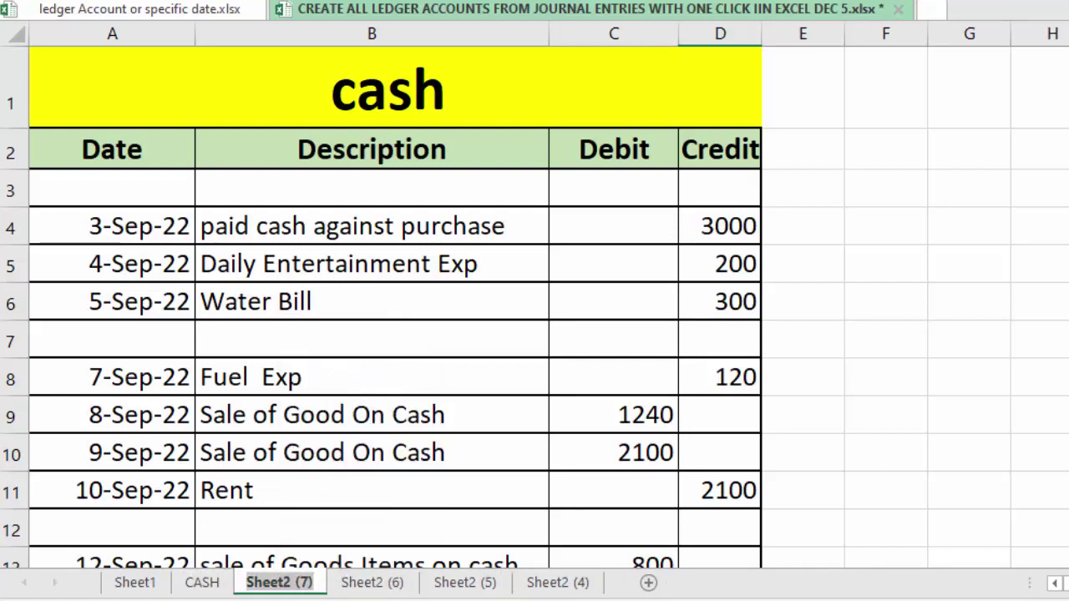
type("EXPENSE")
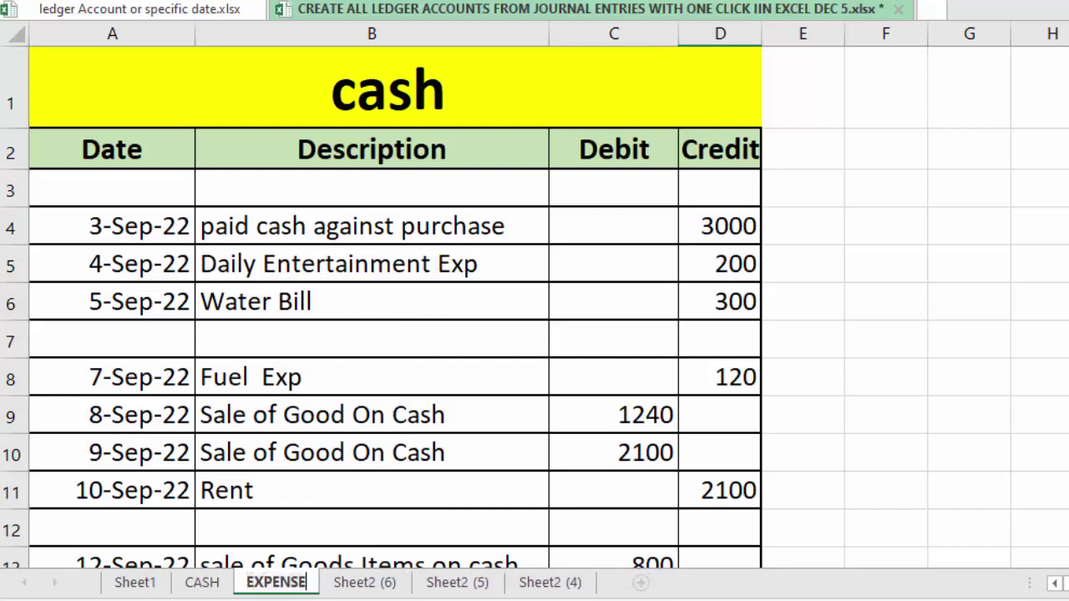
left_click(370, 582)
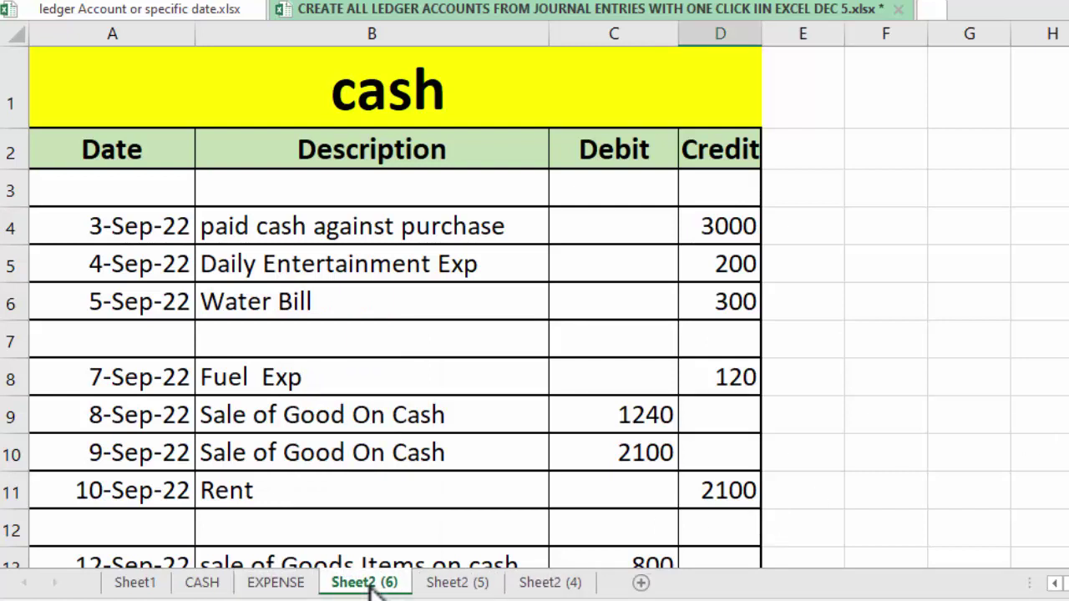
right_click(369, 584)
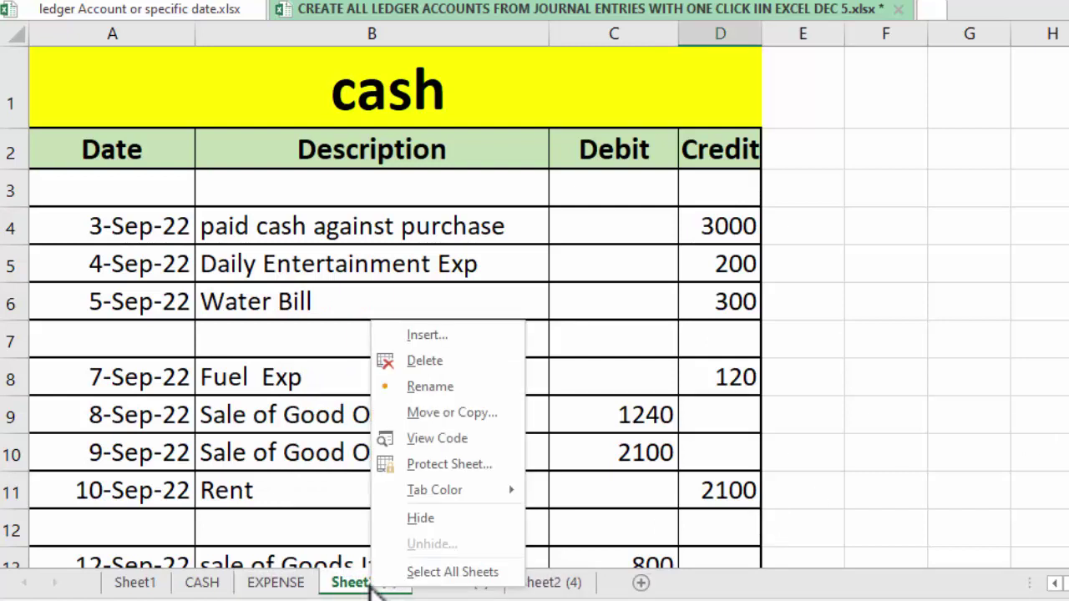
left_click(468, 384)
type("AC P")
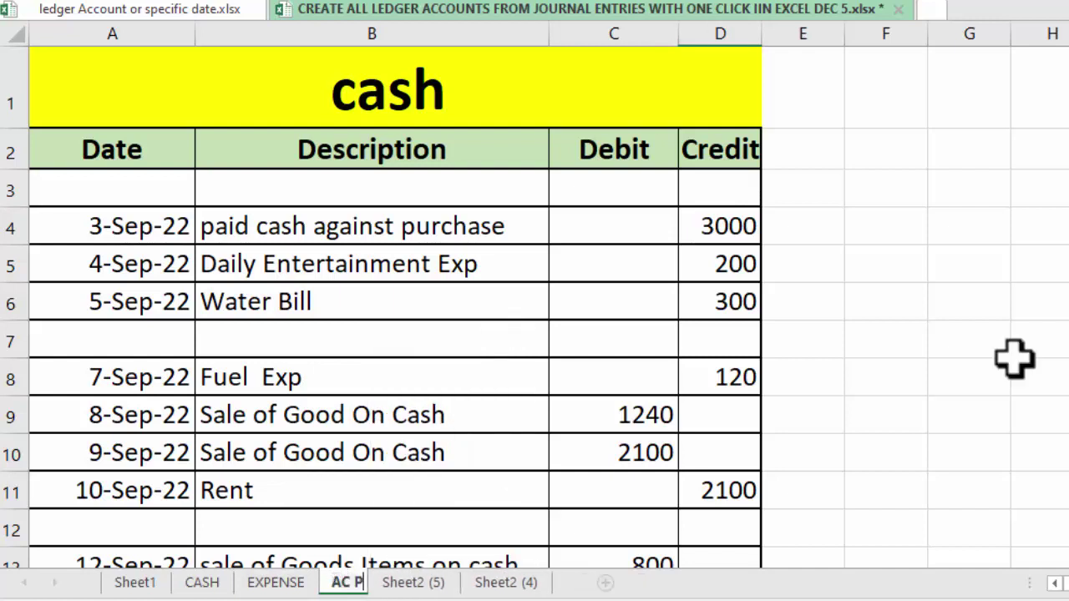
type("AYABLE")
key("Return")
- Rename Sheet2 (5) to SALE and Sheet2 (4) to AC RECEIVABLE, then start renaming Sheet1
right_click(468, 584)
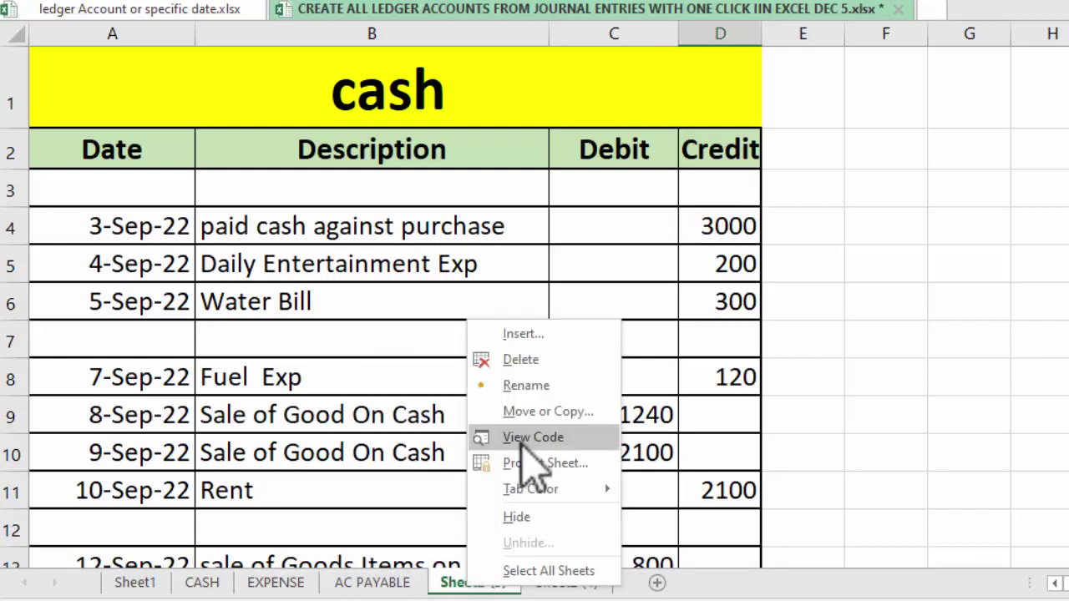
left_click(526, 385)
type("SALE")
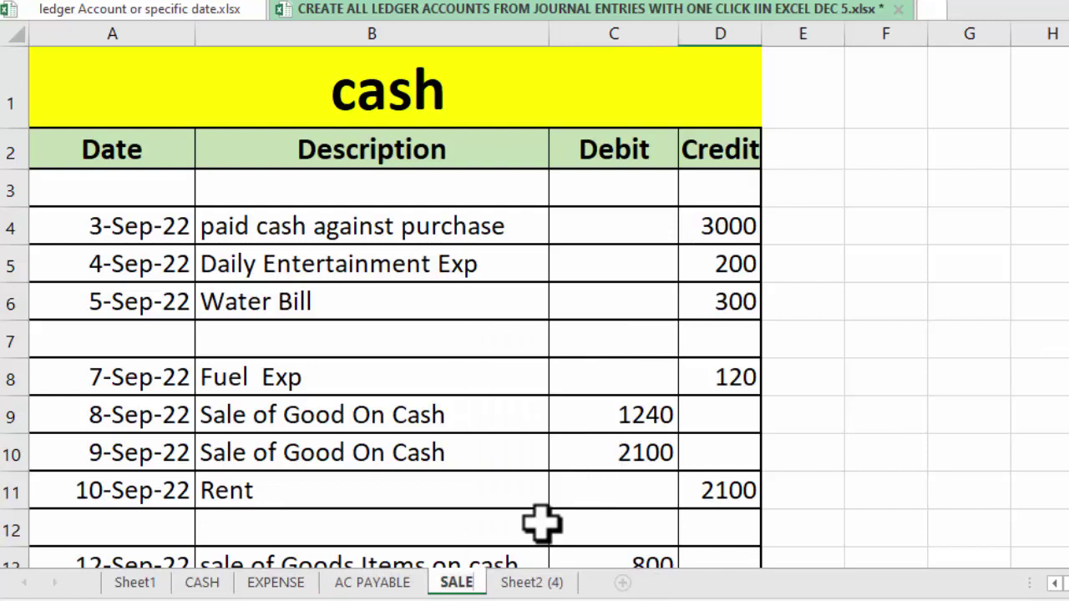
left_click(524, 584)
right_click(524, 585)
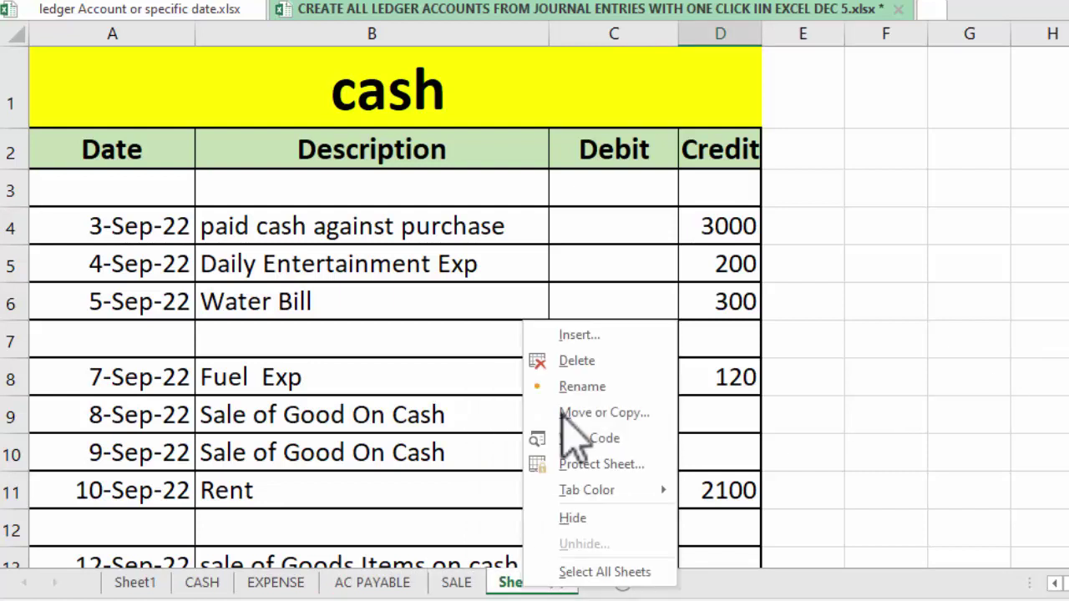
left_click(567, 386)
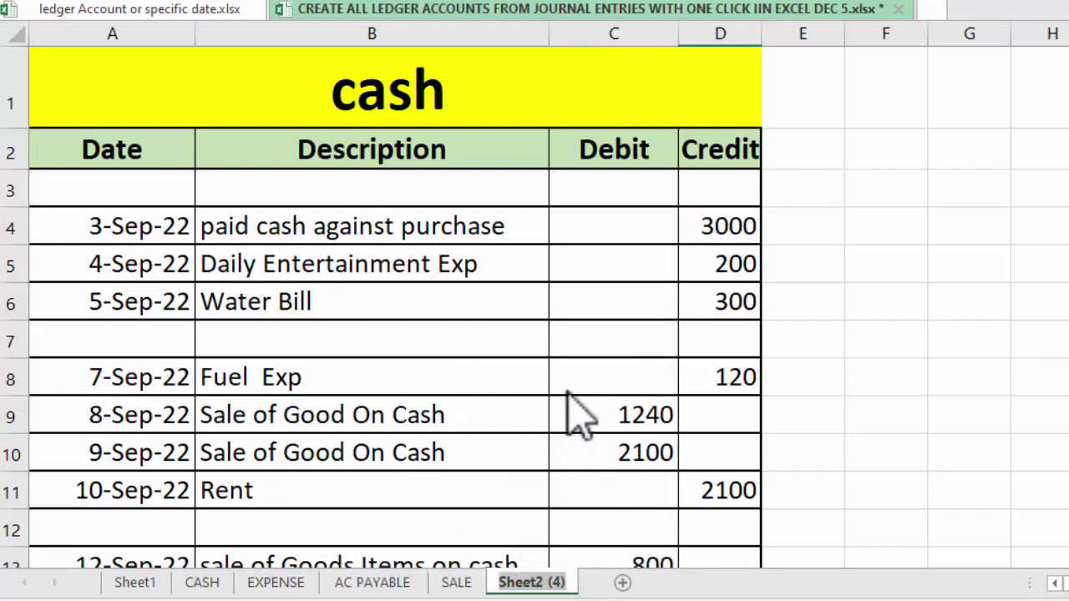
type("AC")
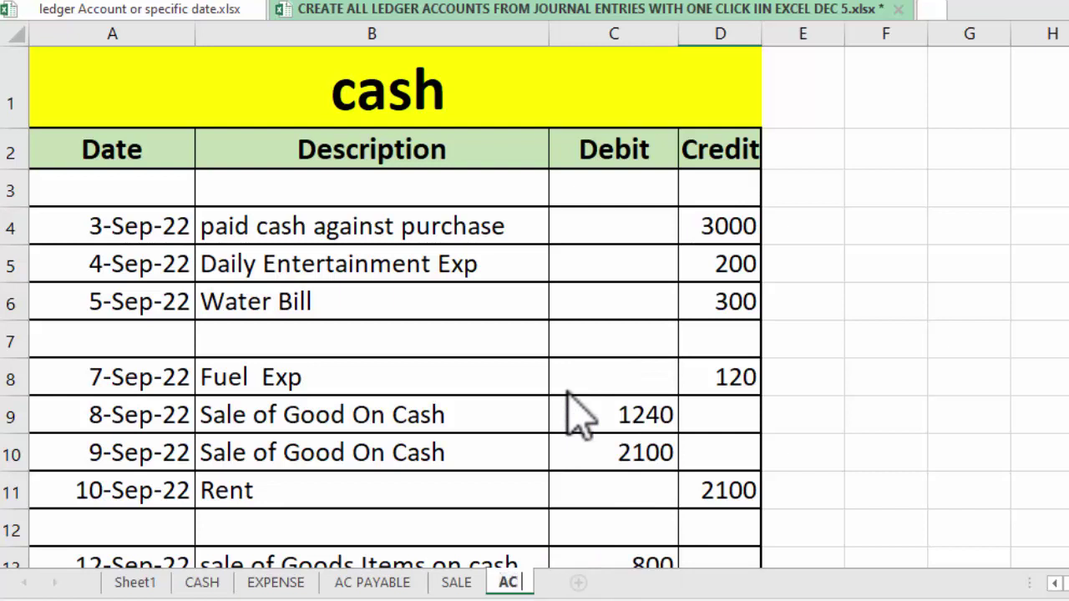
type(" RECEIVABLE")
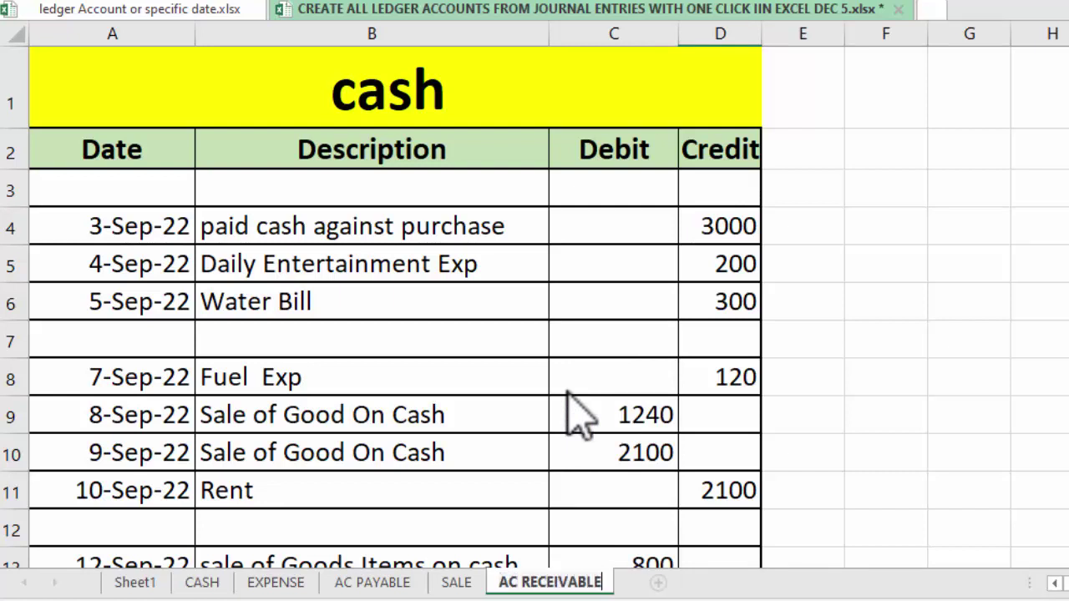
left_click(942, 465)
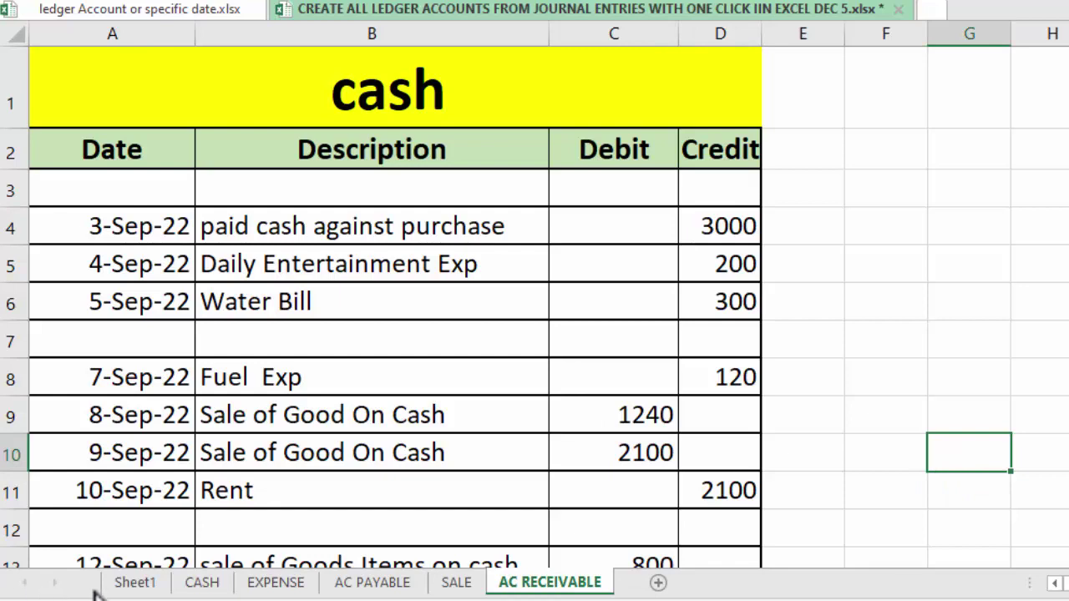
right_click(132, 582)
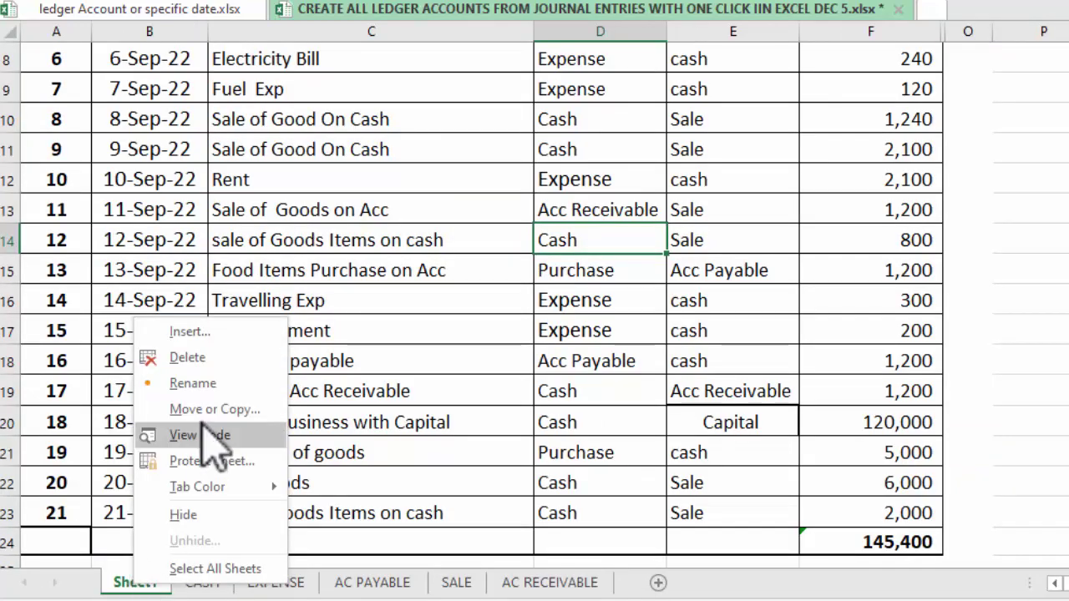
left_click(193, 383)
- Name the journal sheet G-JOURNAL ENTRIES, then return to it and select an Expense debit entry
type("G-JOUR")
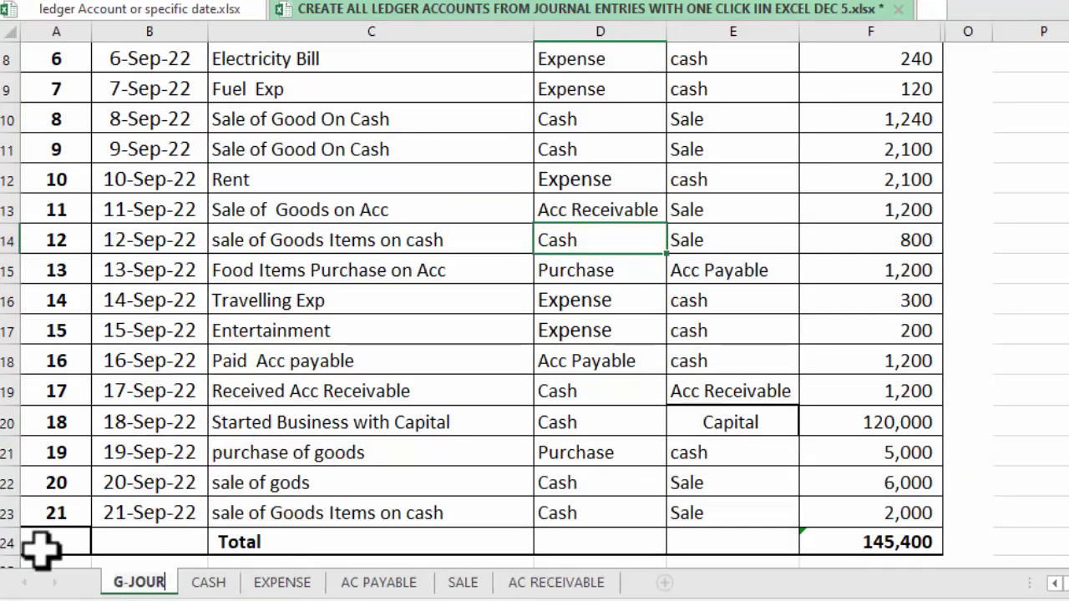
type("NAL ENTRIES")
left_click(296, 583)
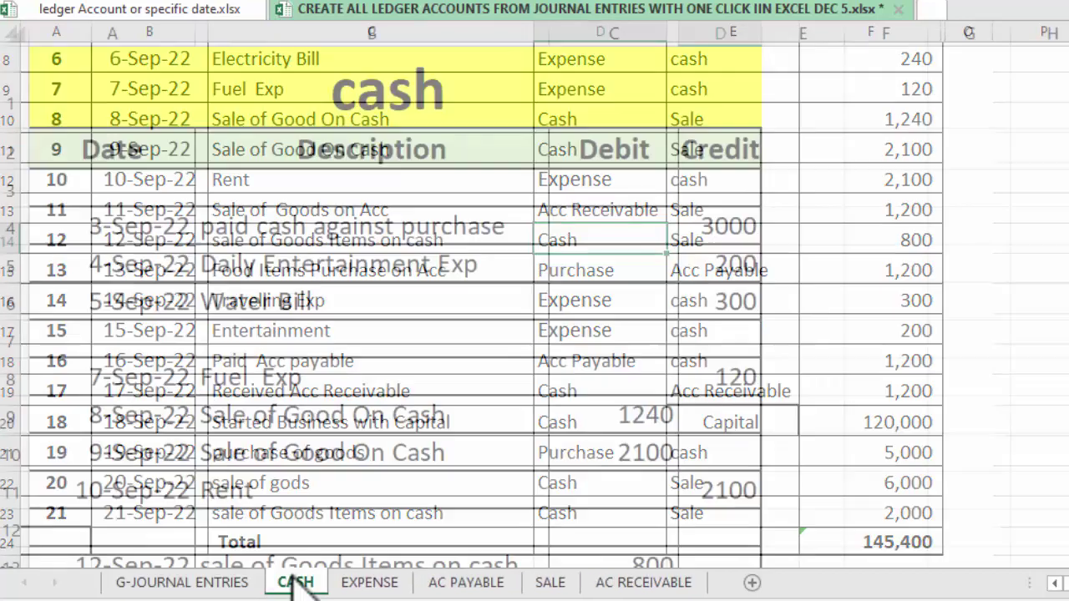
left_click(369, 584)
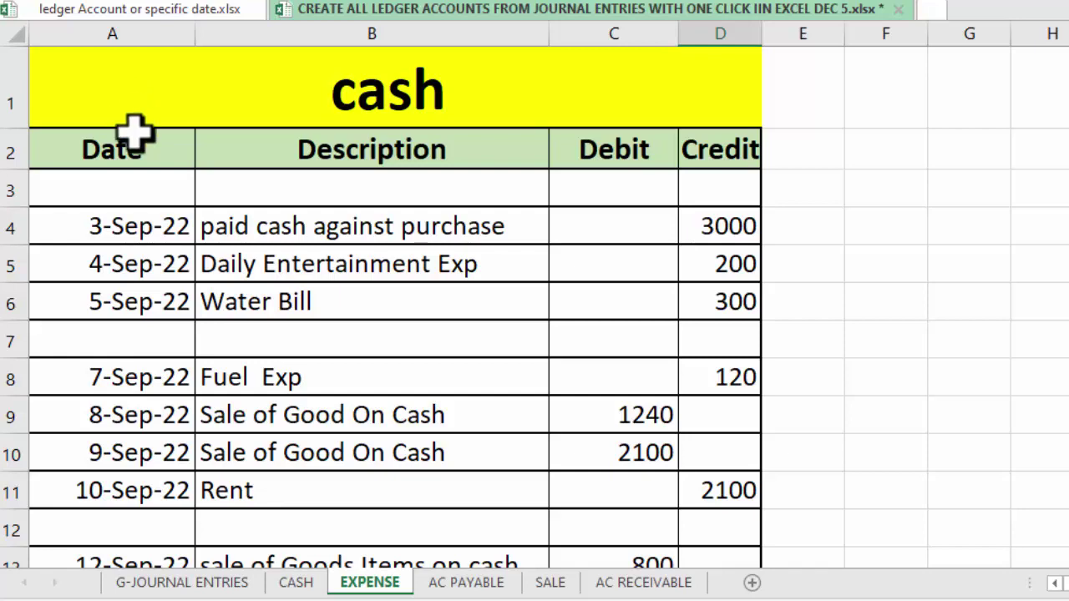
left_click(142, 582)
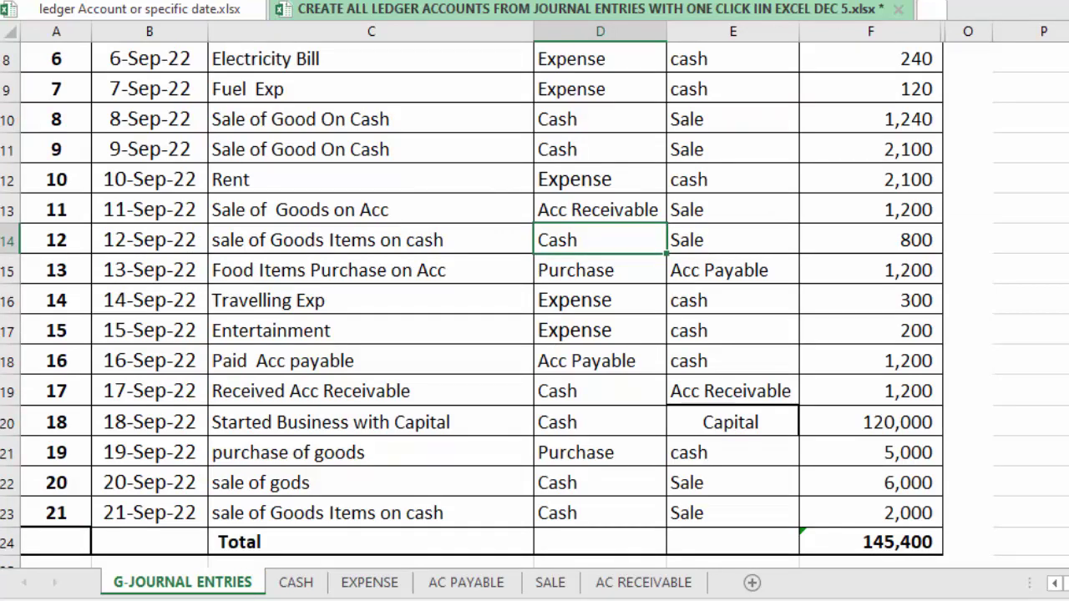
scroll(580, 240, "up", 3)
left_click(580, 246)
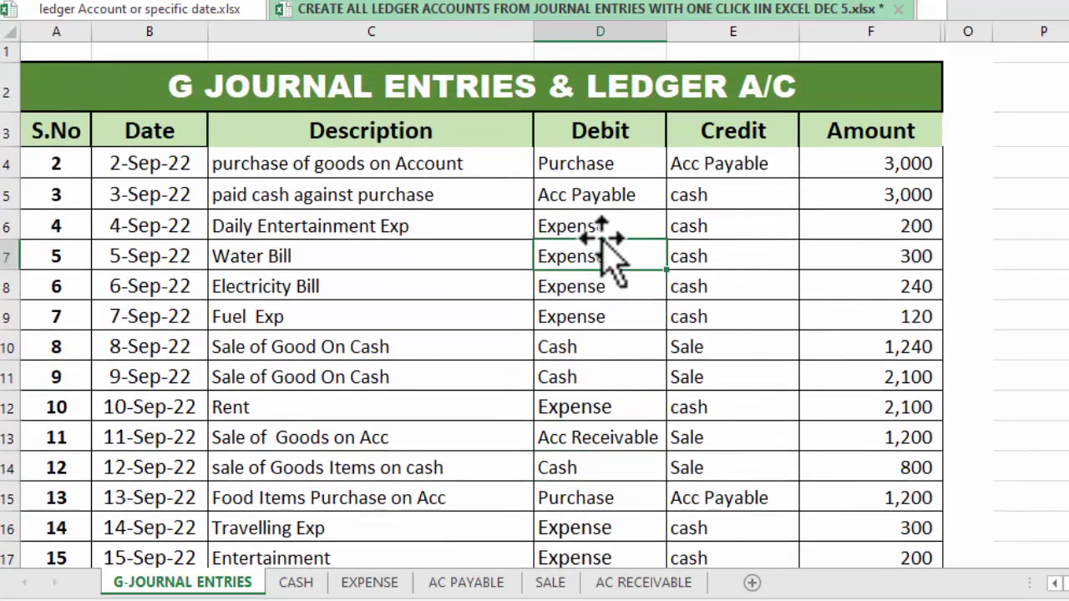
- Copy the Expense account name from journal cell D6 into A1 of the EXPENSE sheet
left_click(596, 224)
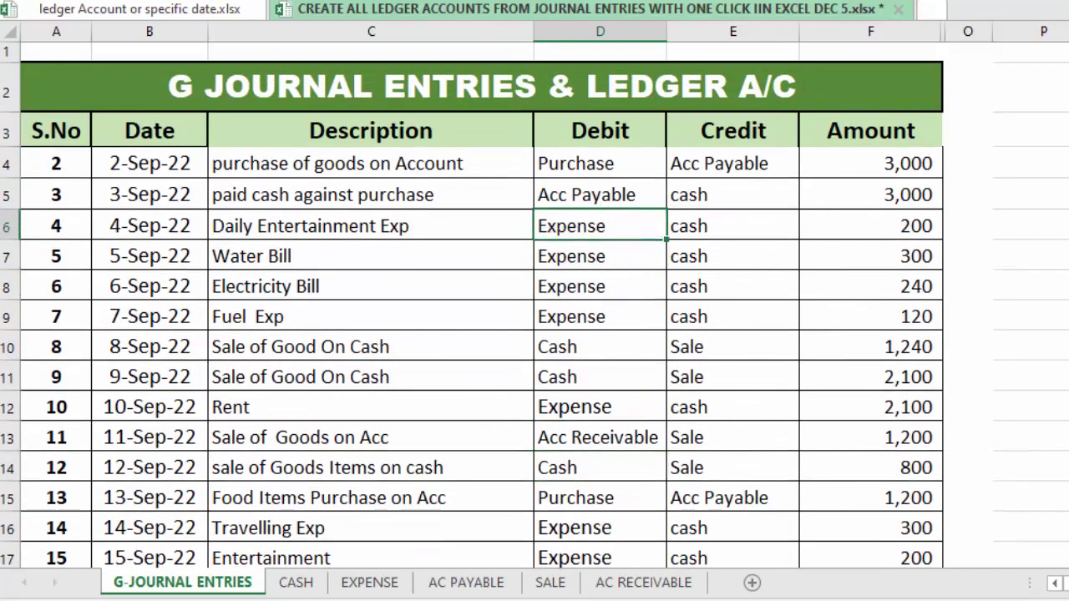
key("ctrl+c")
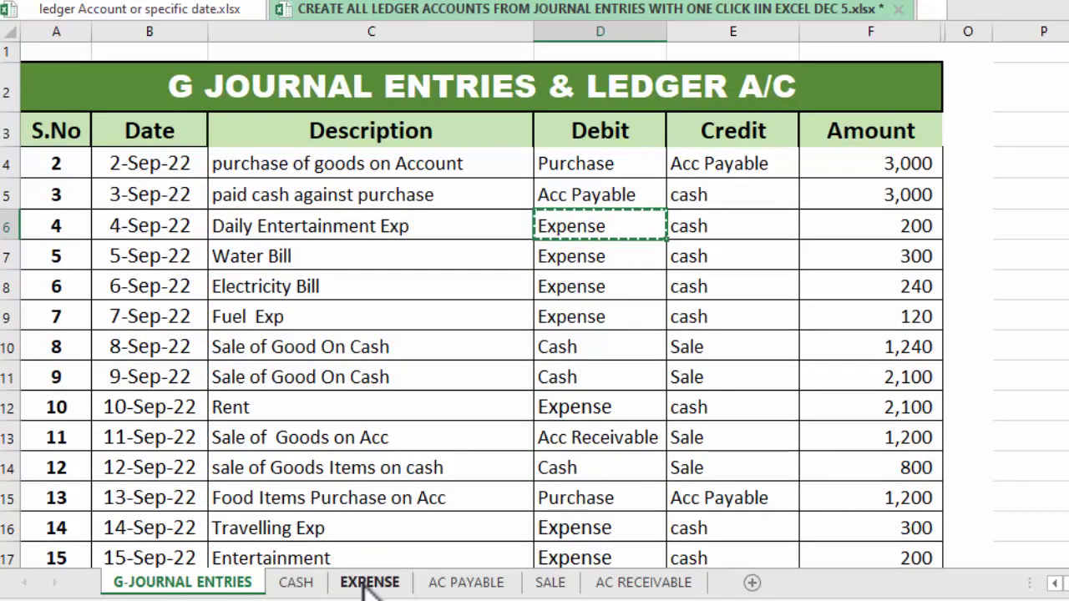
left_click(359, 582)
left_click(143, 98)
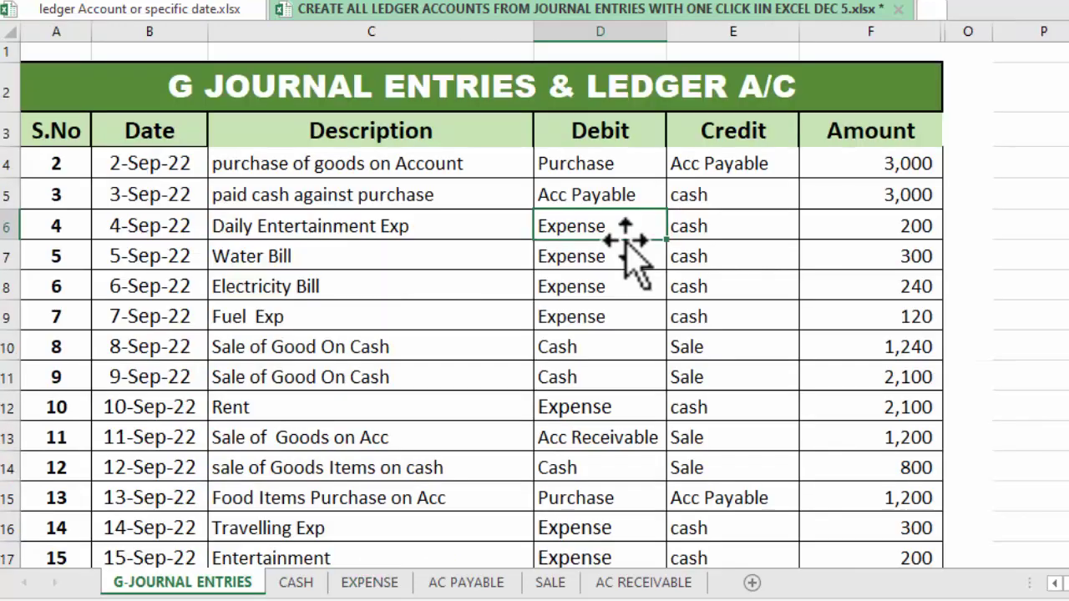
key("ctrl+c")
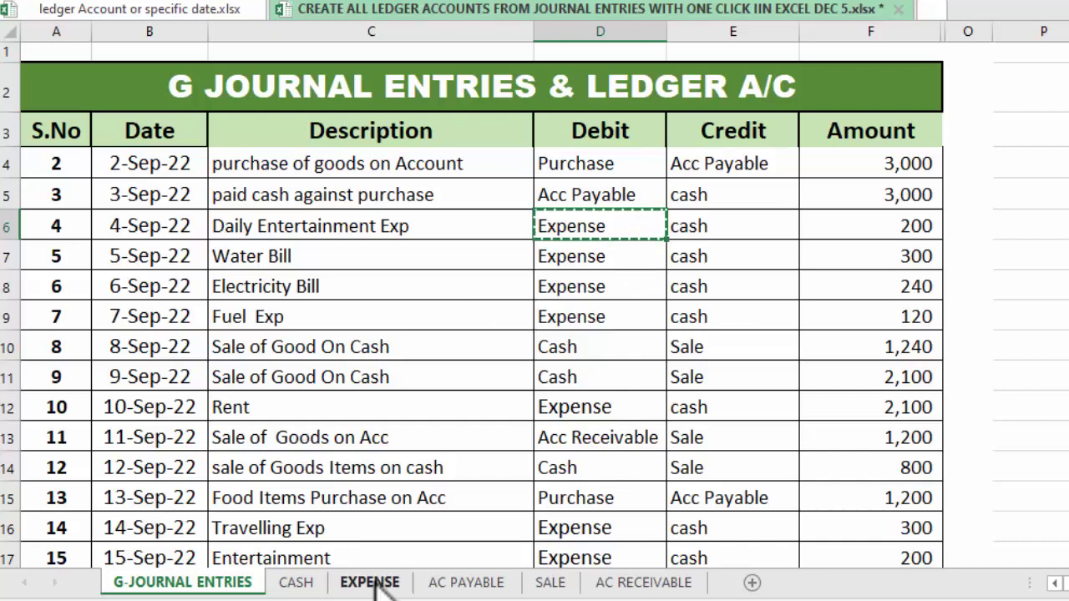
left_click(373, 582)
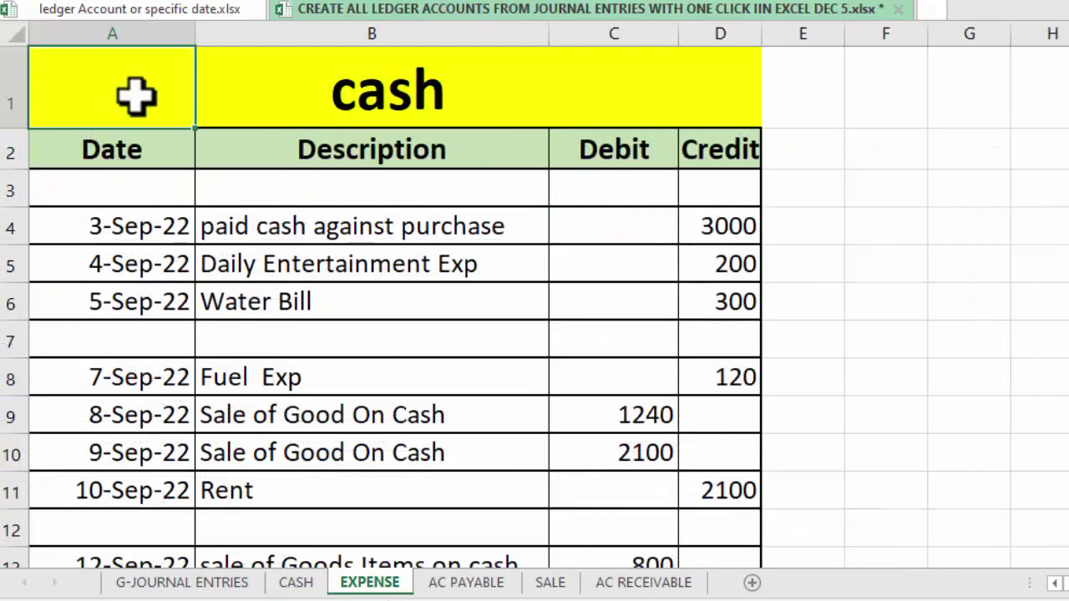
key("ctrl+v")
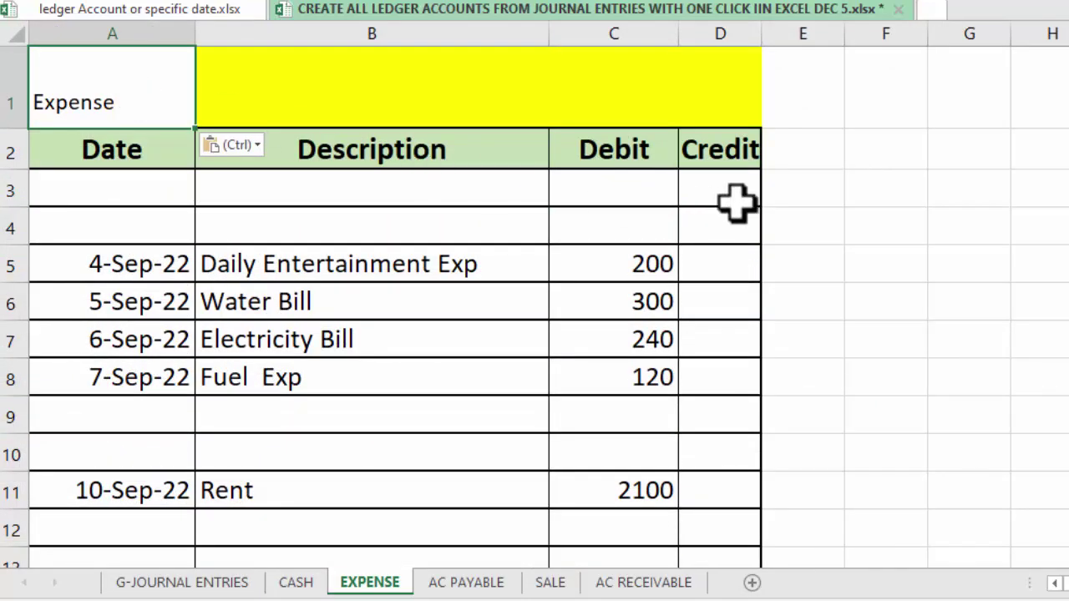
- Centre the Expense title across A1:D1 with Center Across Selection
scroll(534, 306, "down", 7)
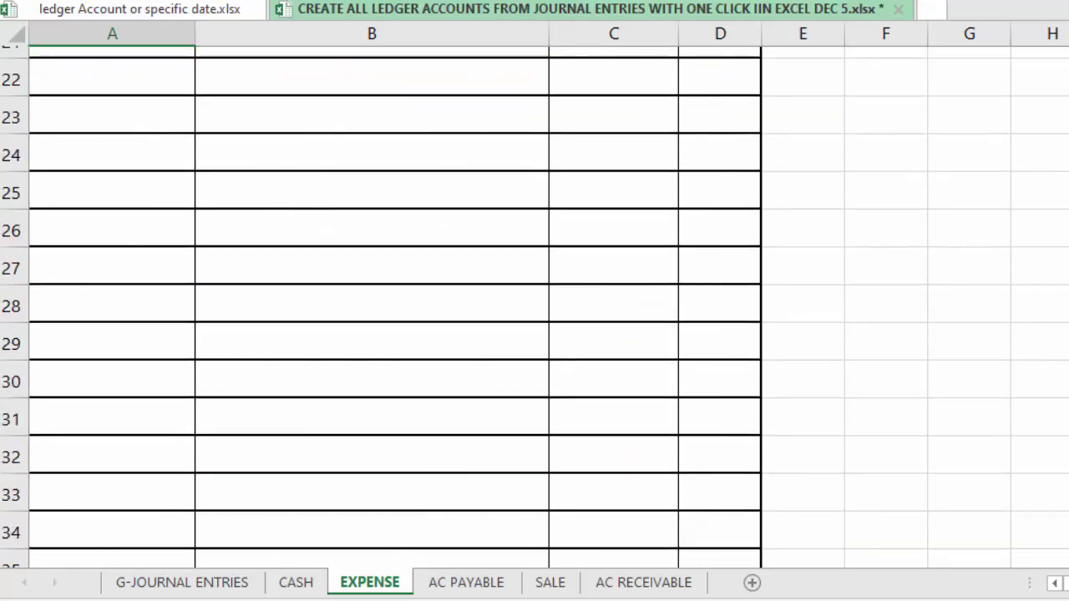
scroll(535, 306, "up", 5)
scroll(535, 306, "up", 2)
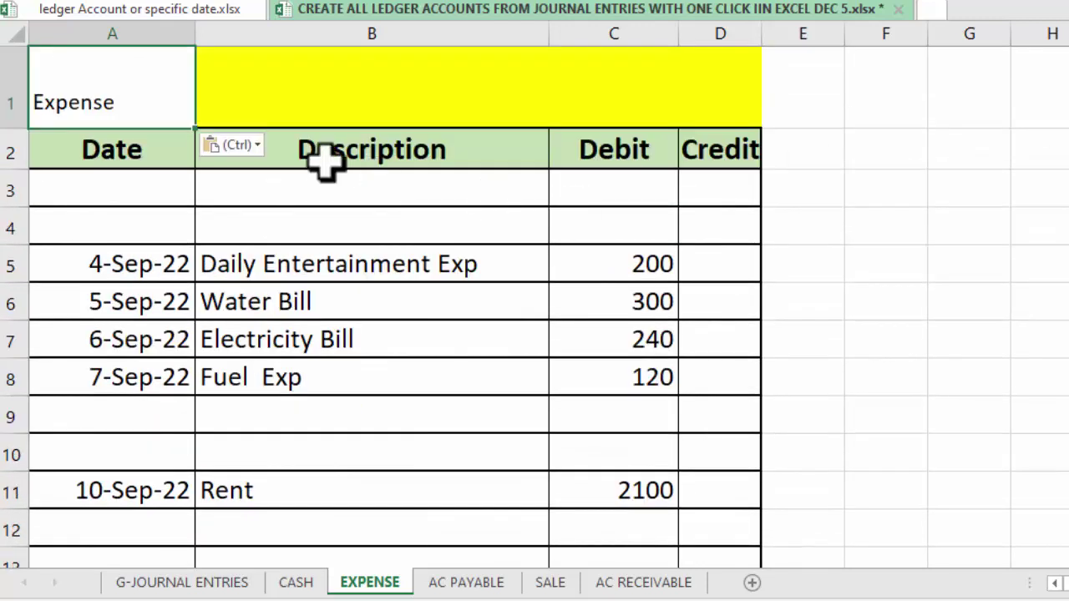
left_click_drag(143, 88, 706, 95)
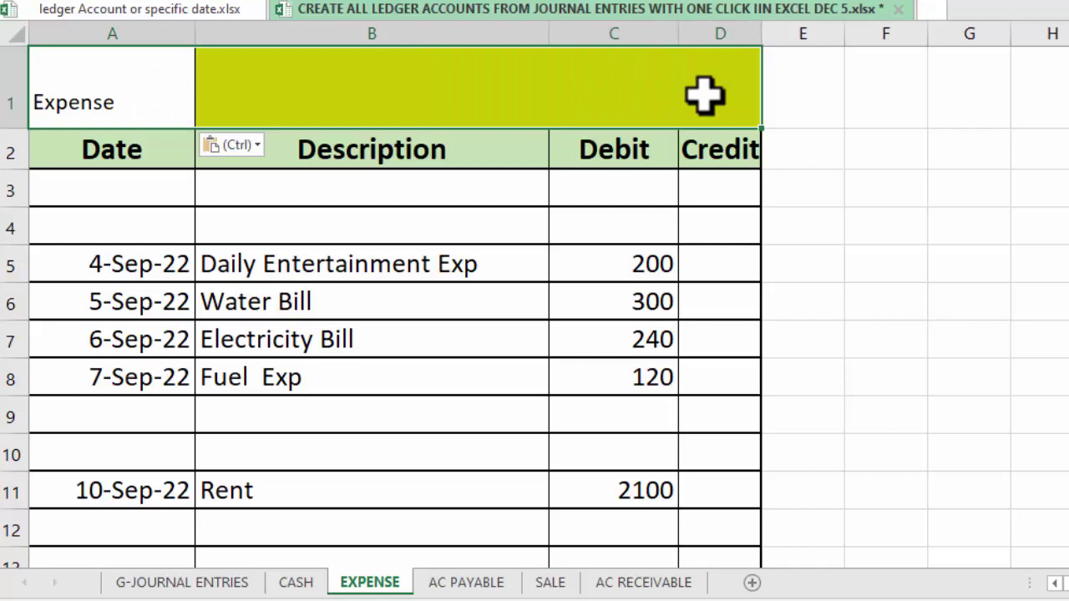
key("ctrl+1")
left_click(614, 171)
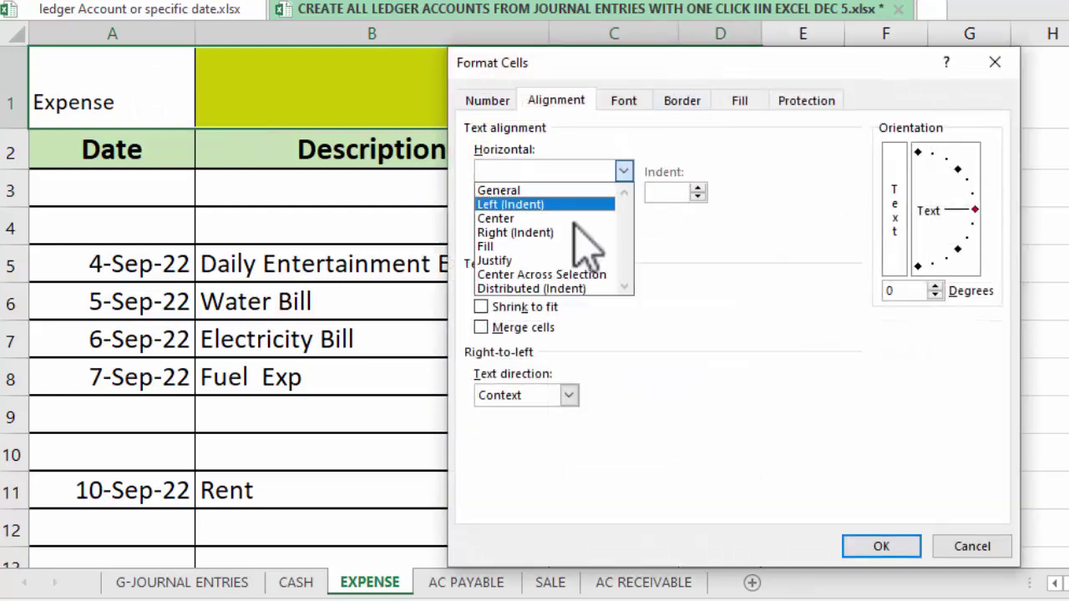
left_click(568, 274)
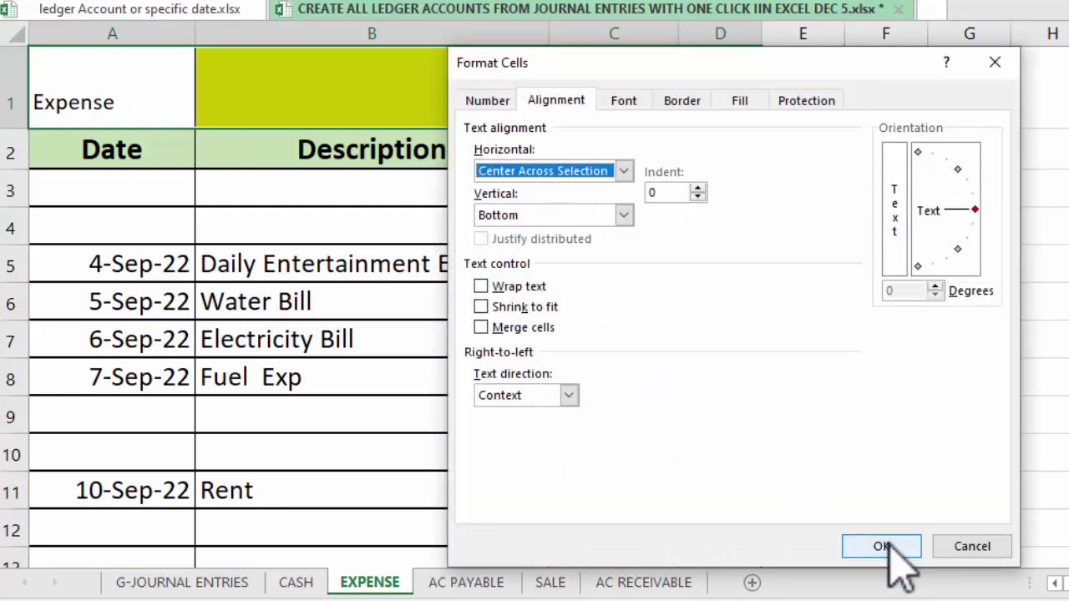
left_click(883, 549)
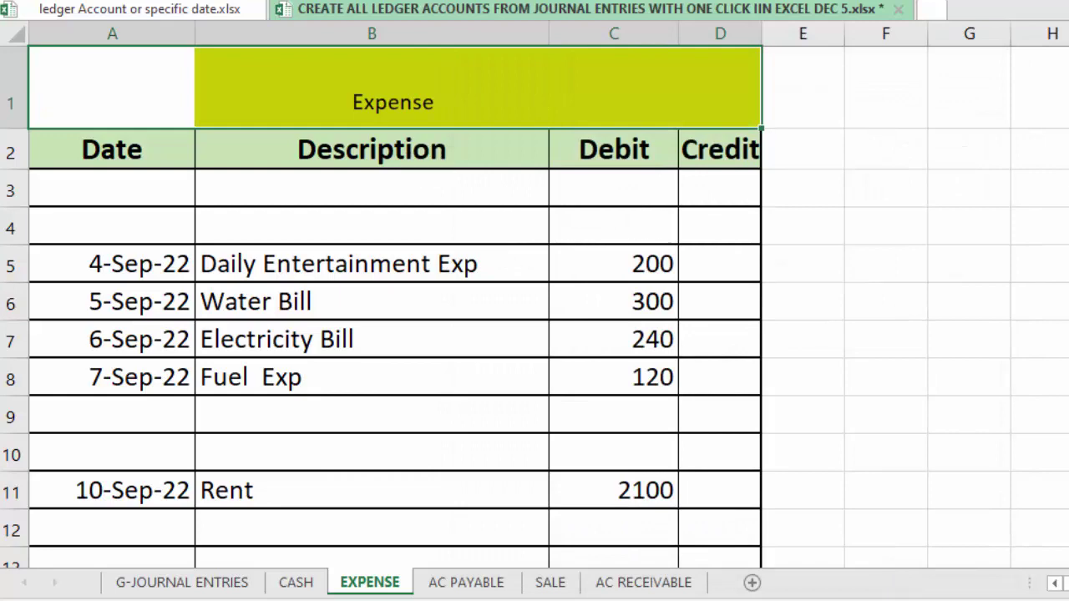
left_click(452, 582)
- Copy the Acc Payable name from journal cell D5 into A1 of the AC PAYABLE sheet
left_click(178, 582)
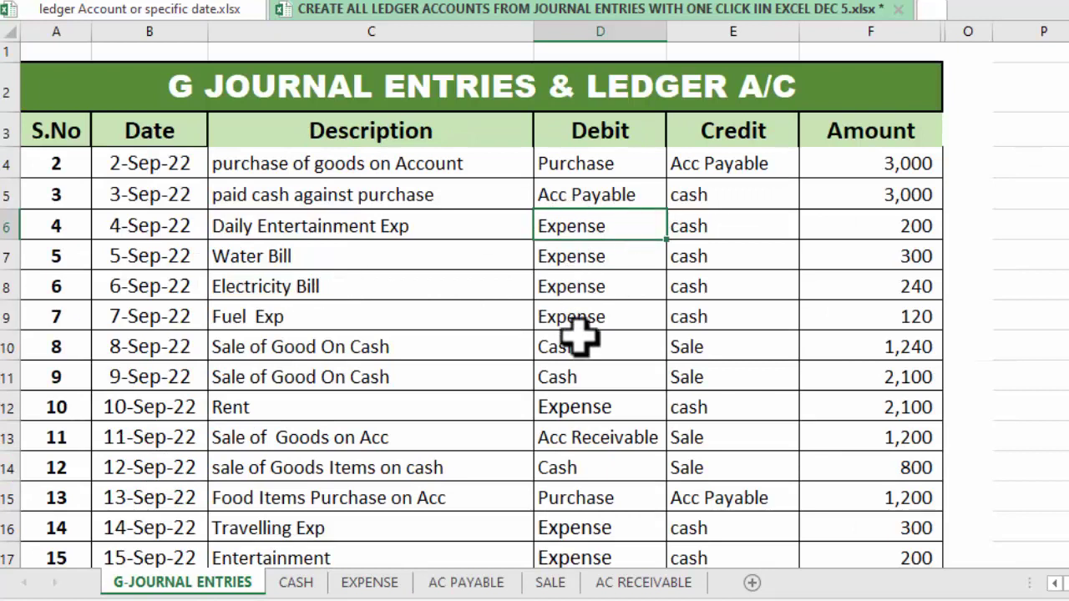
left_click(602, 194)
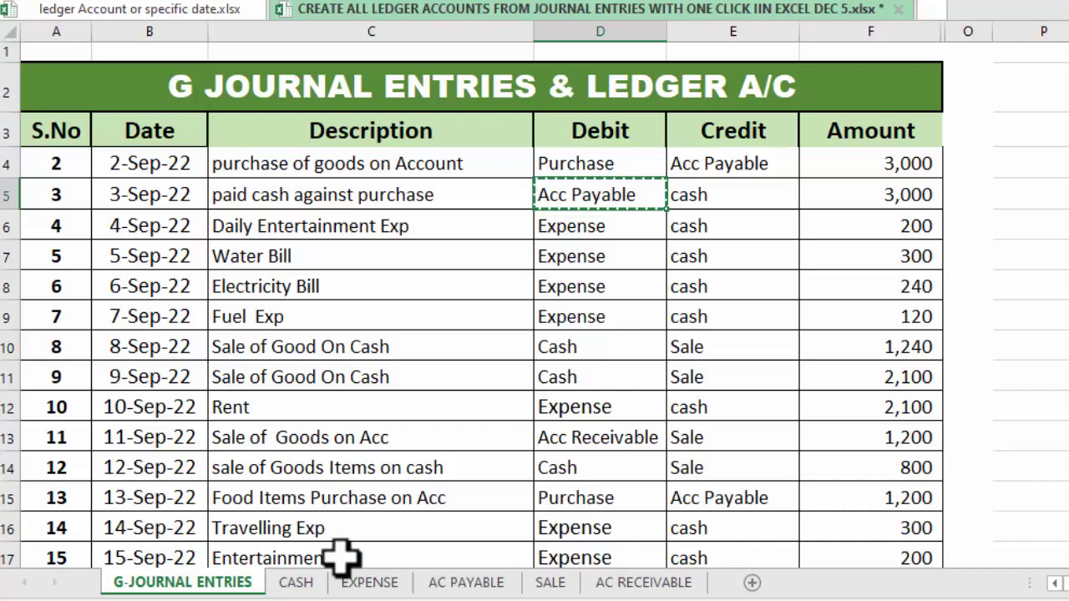
left_click(457, 585)
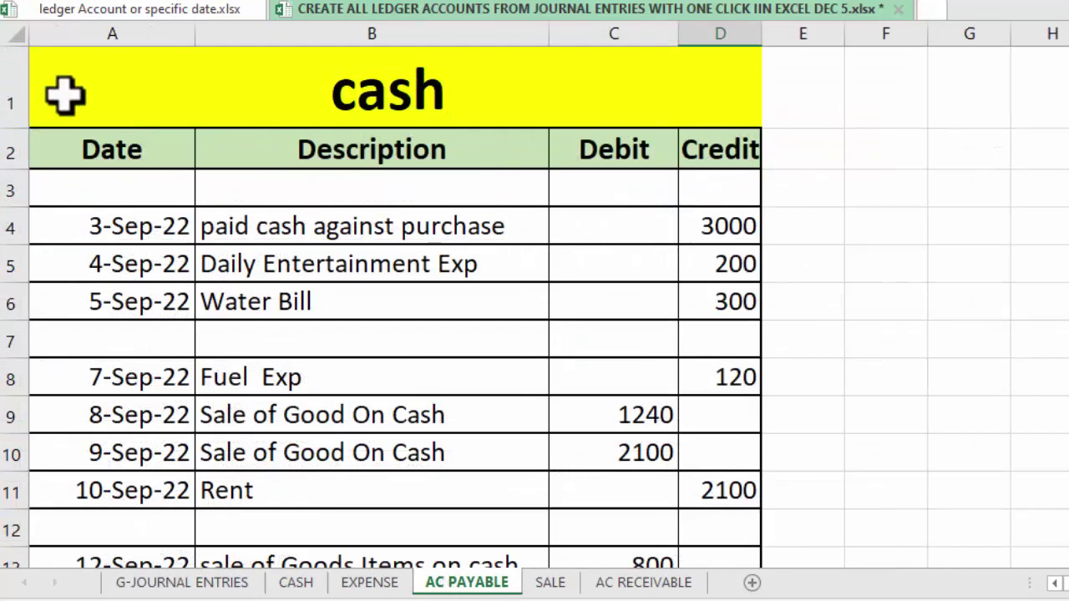
left_click(91, 95)
key("ctrl+v")
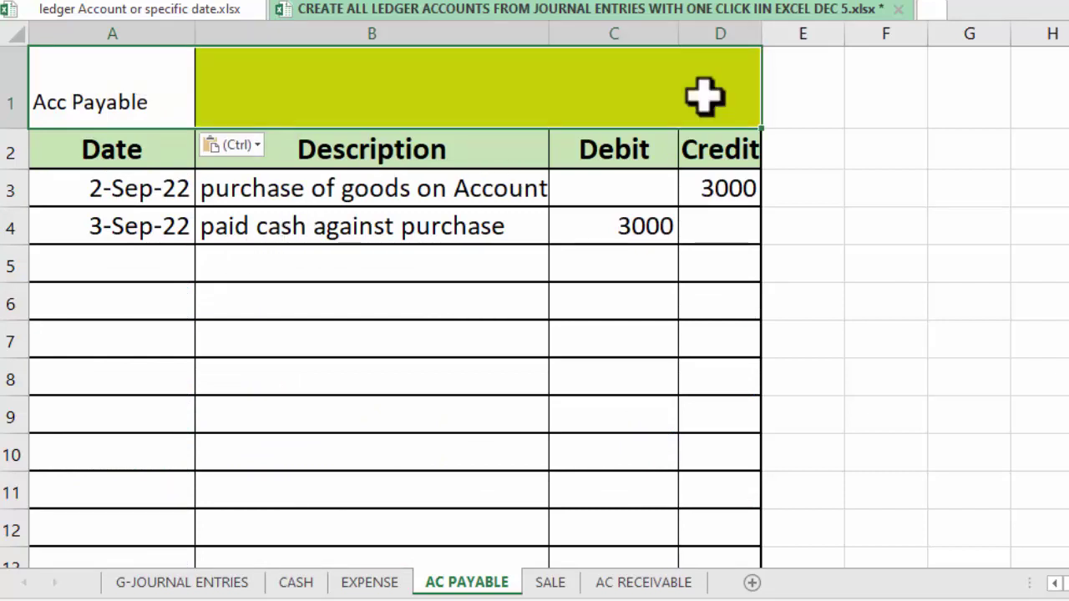
- Centre the Acc Payable title across A1:D1 and enlarge its font
key("ctrl+1")
left_click(624, 170)
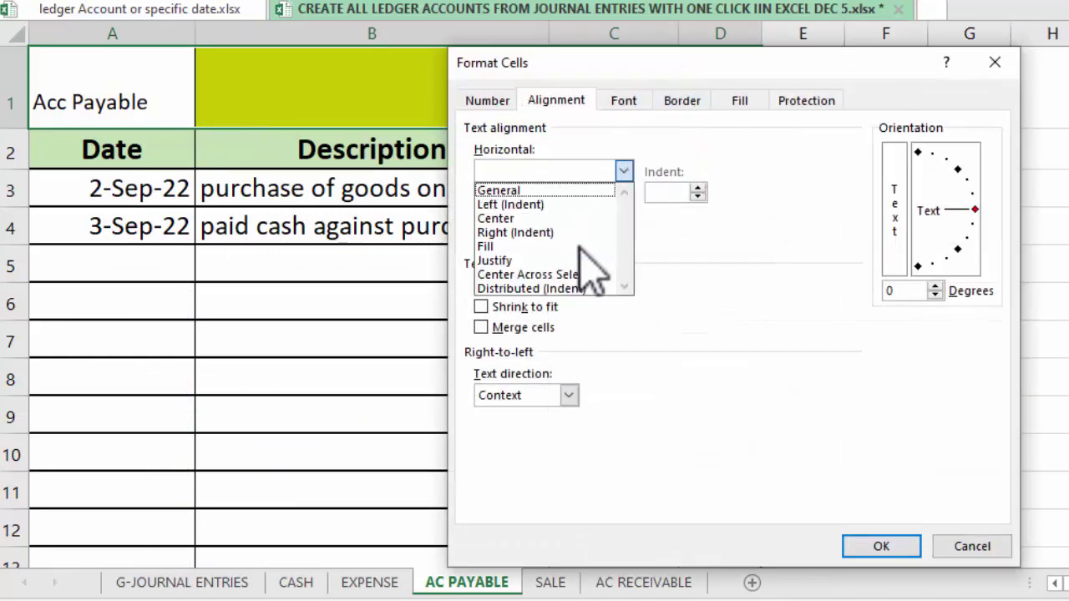
left_click(576, 274)
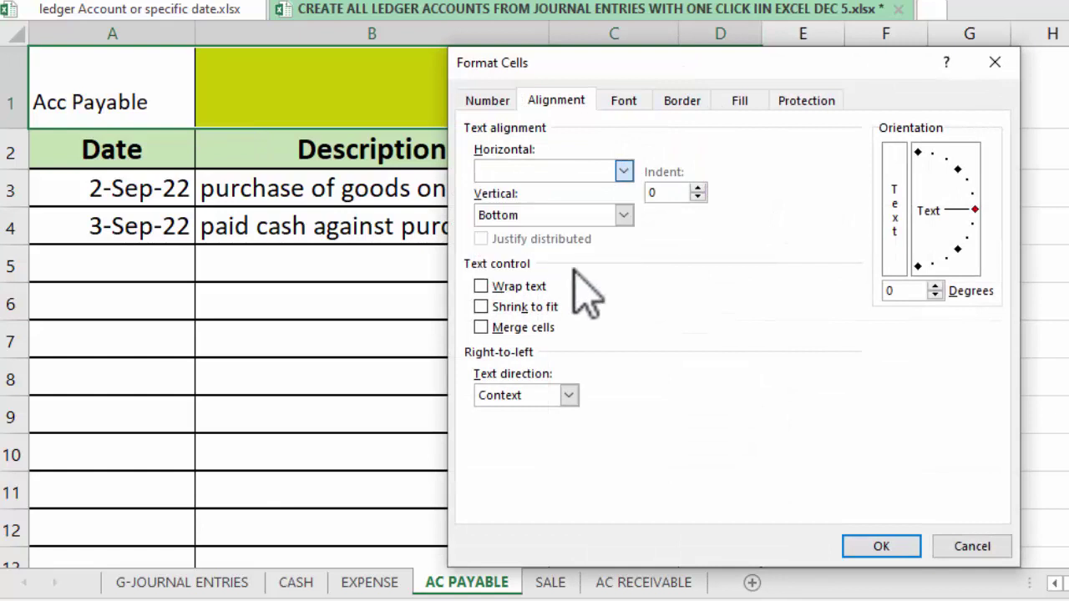
left_click(881, 546)
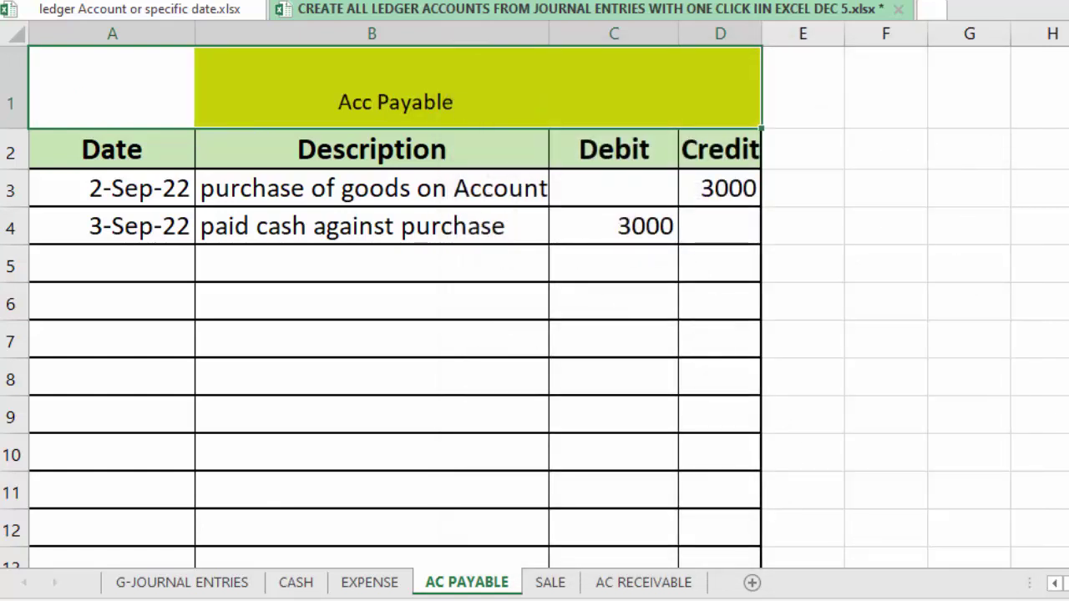
key("ctrl+shift+period")
key("ctrl+shift+period")
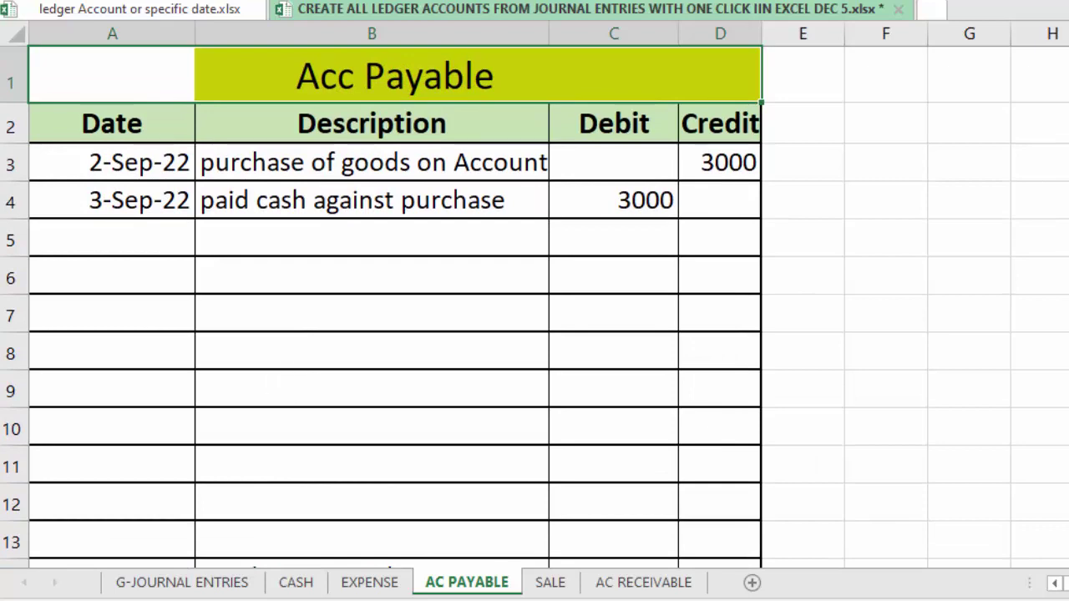
scroll(379, 309, "down", 5)
scroll(380, 309, "down", 2)
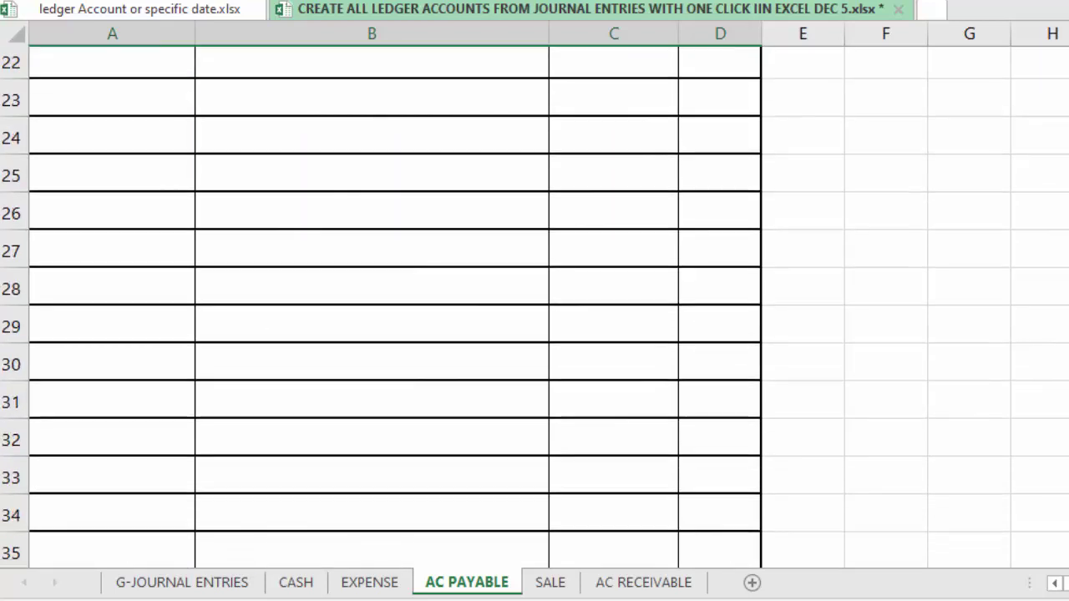
scroll(380, 309, "up", 2)
scroll(380, 309, "up", 2)
scroll(380, 309, "up", 2)
scroll(380, 309, "up", 2)
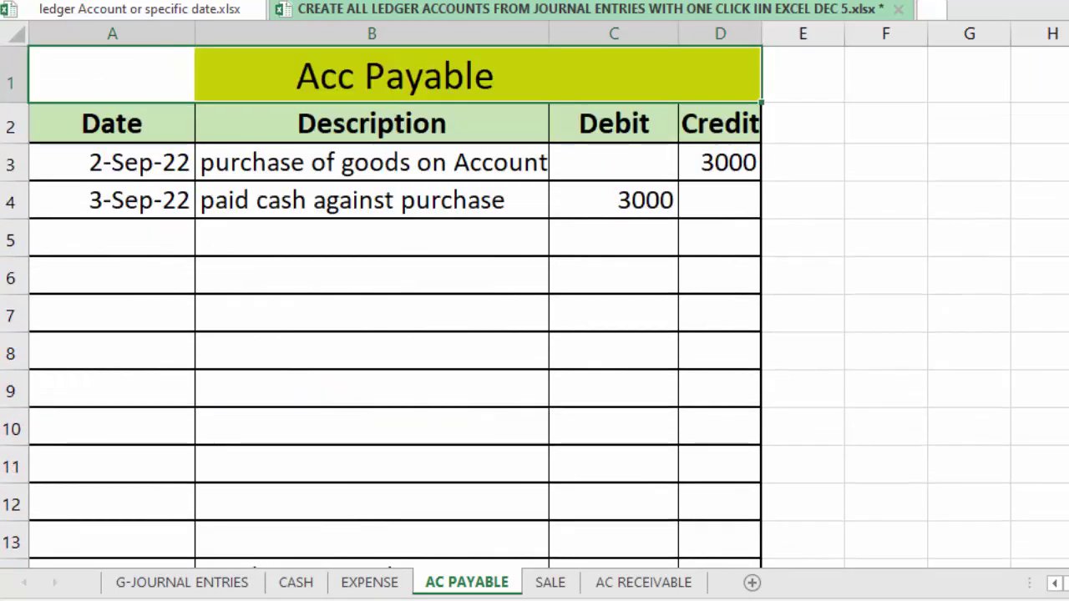
scroll(492, 493, "down", 5)
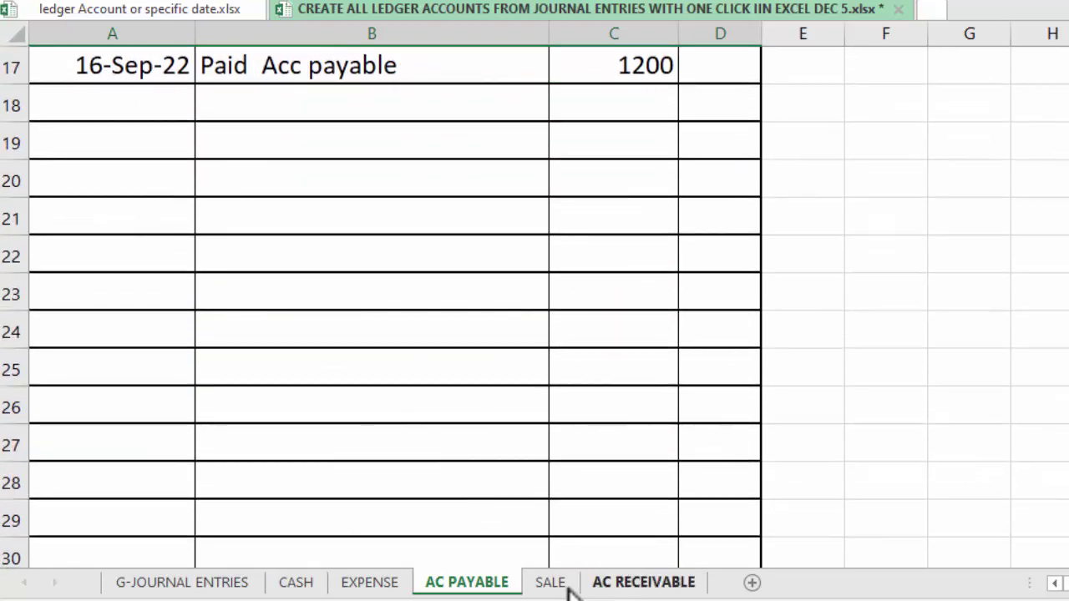
- Copy the Sale account name from journal cell E22 into title cell A1 of the SALE ledger
left_click(154, 584)
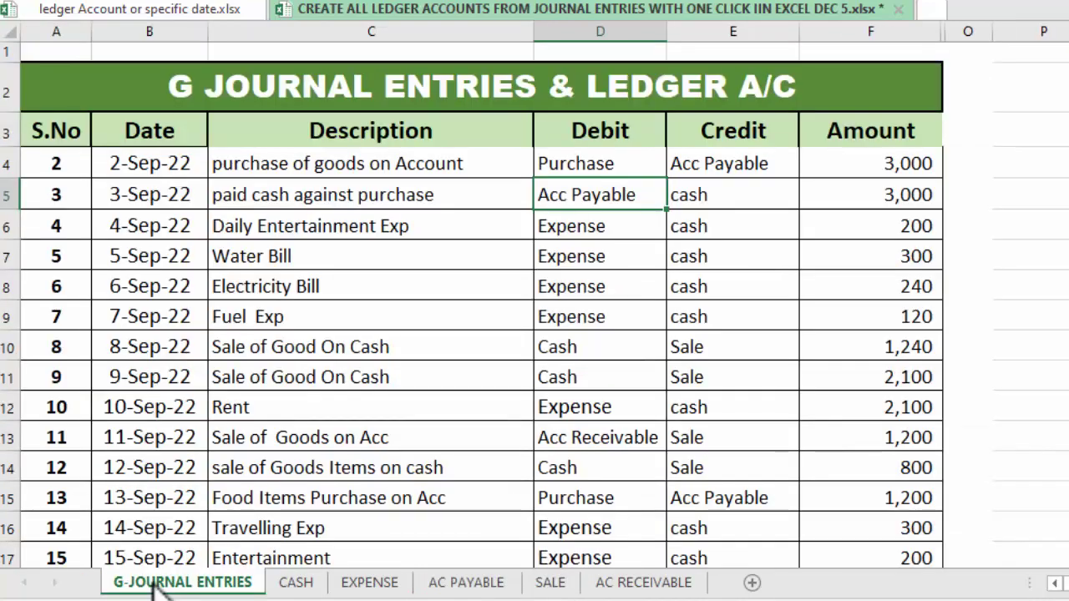
scroll(535, 305, "down", 1)
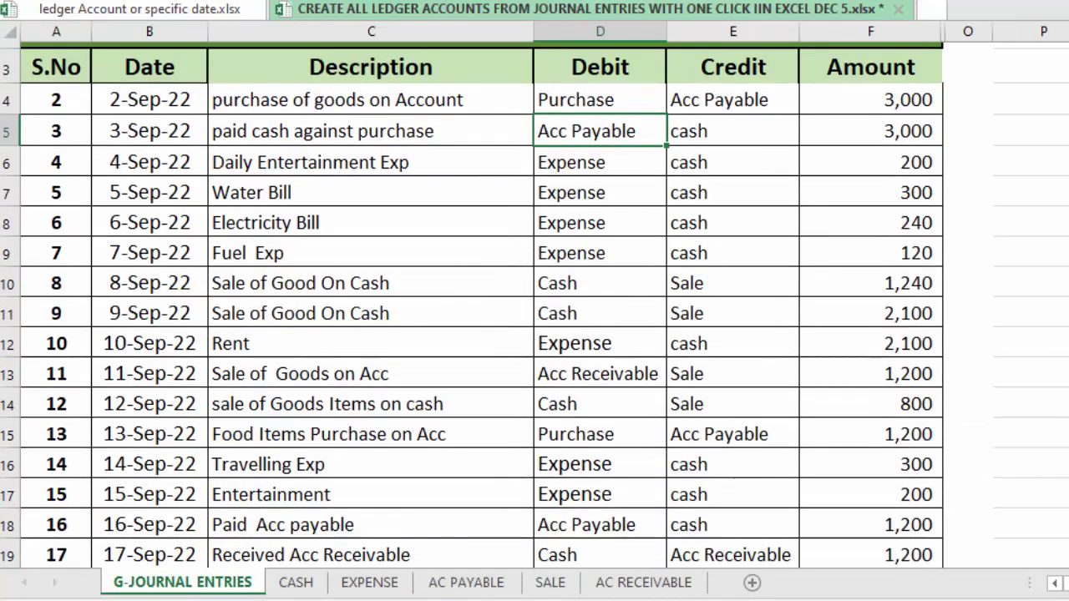
scroll(535, 305, "down", 1)
scroll(534, 305, "down", 1)
scroll(534, 305, "down", 1)
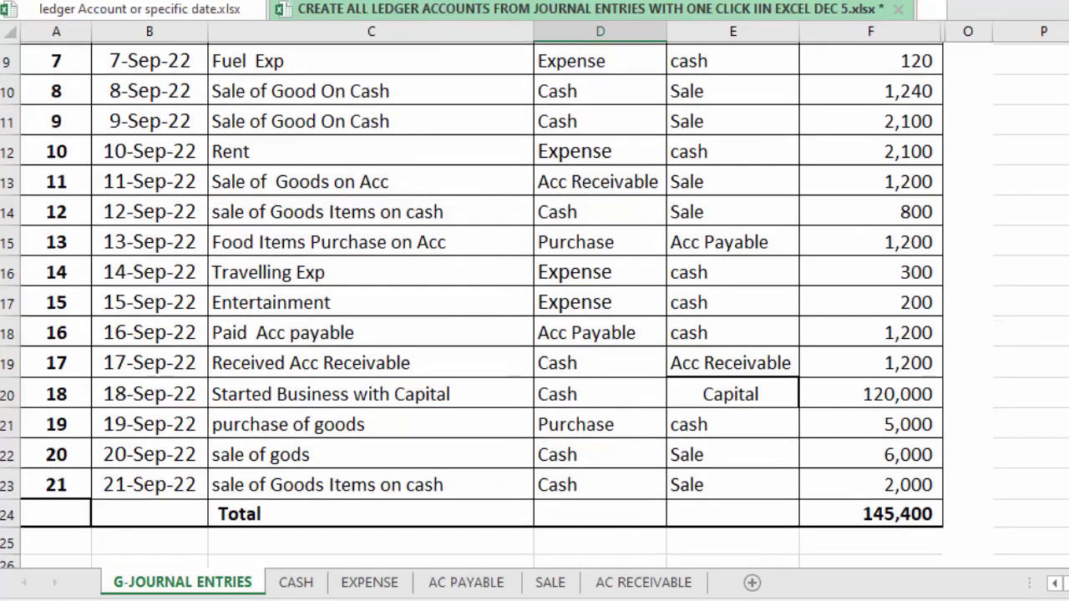
scroll(534, 305, "up", 1)
scroll(534, 305, "up", 1)
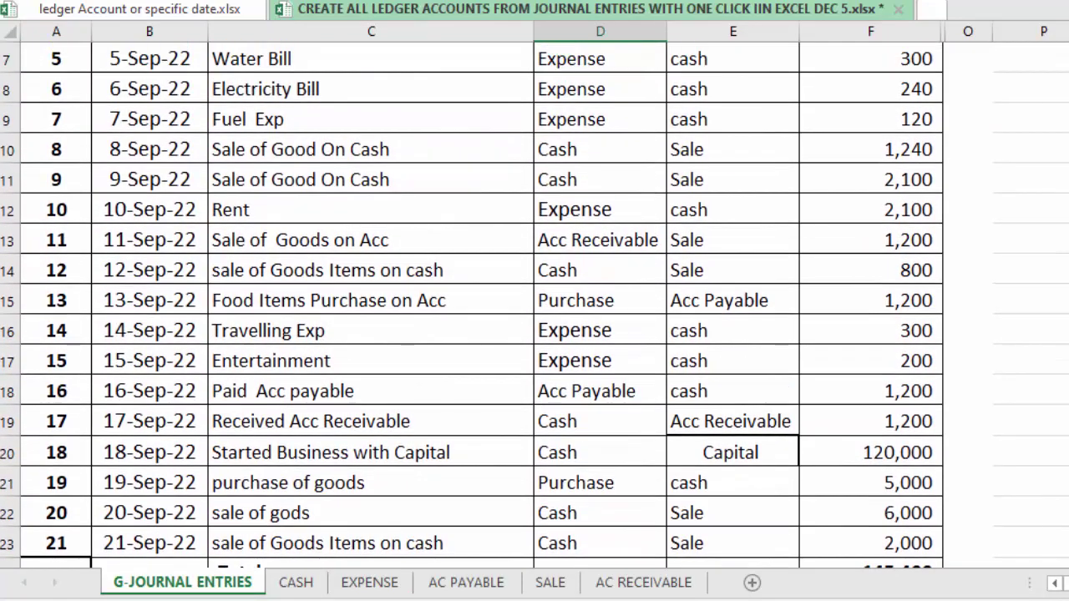
scroll(535, 305, "up", 1)
scroll(535, 305, "down", 1)
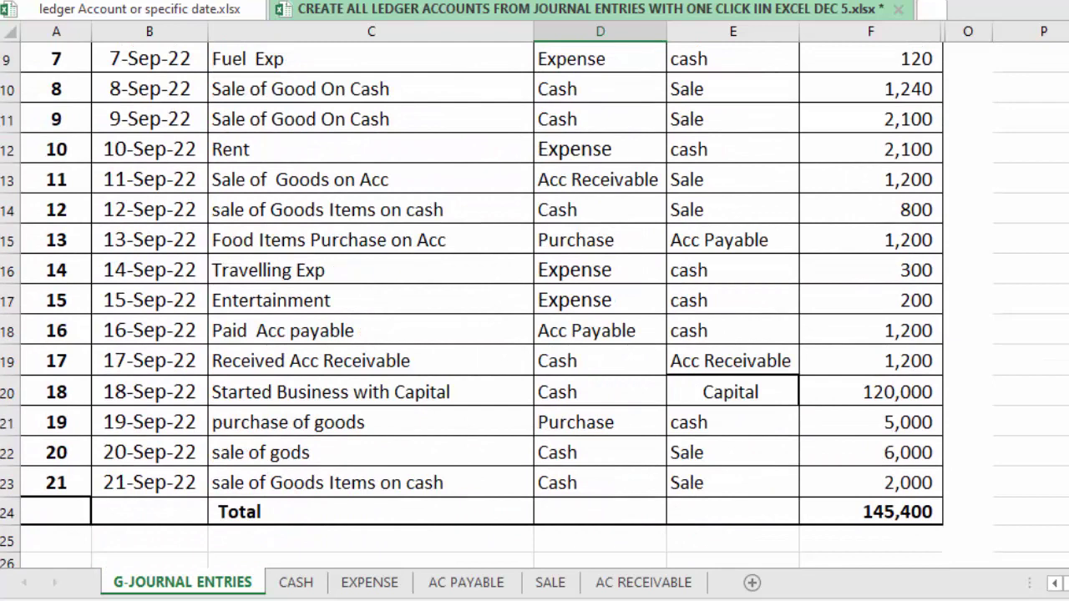
left_click(681, 452)
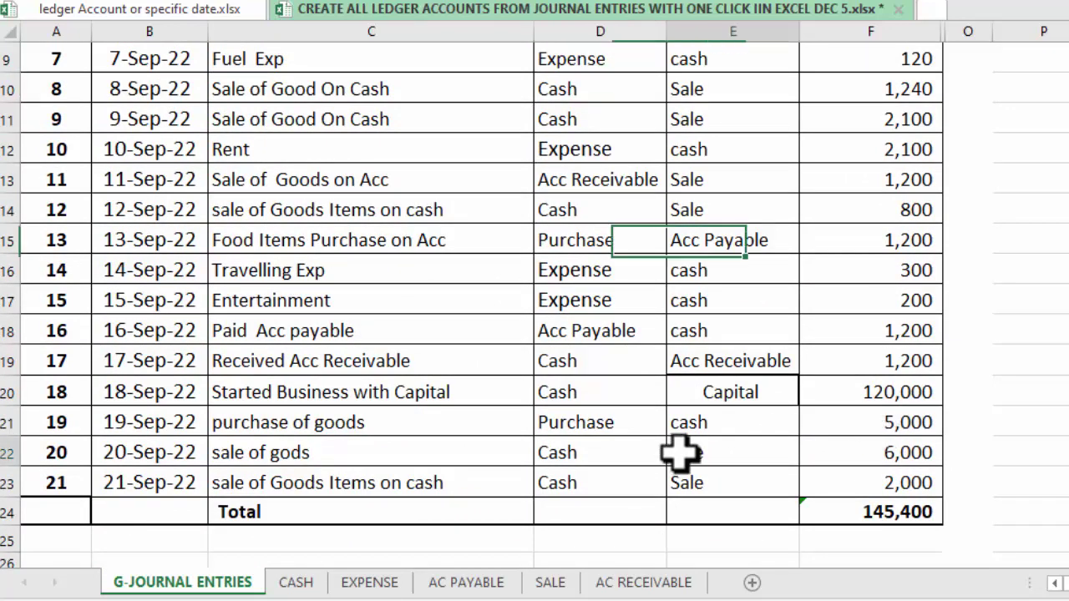
key("ctrl+c")
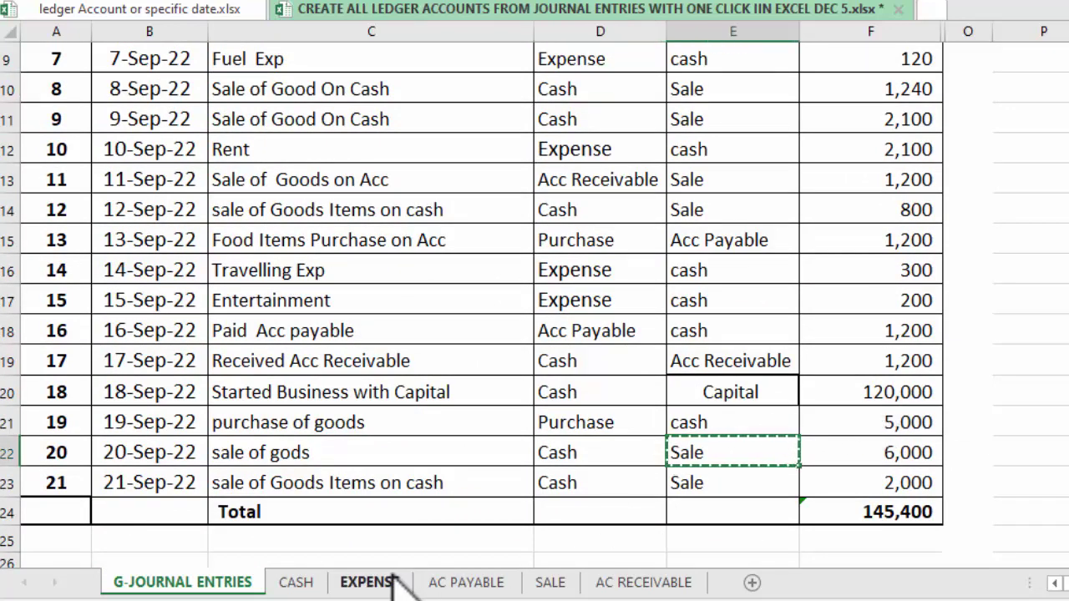
left_click(550, 582)
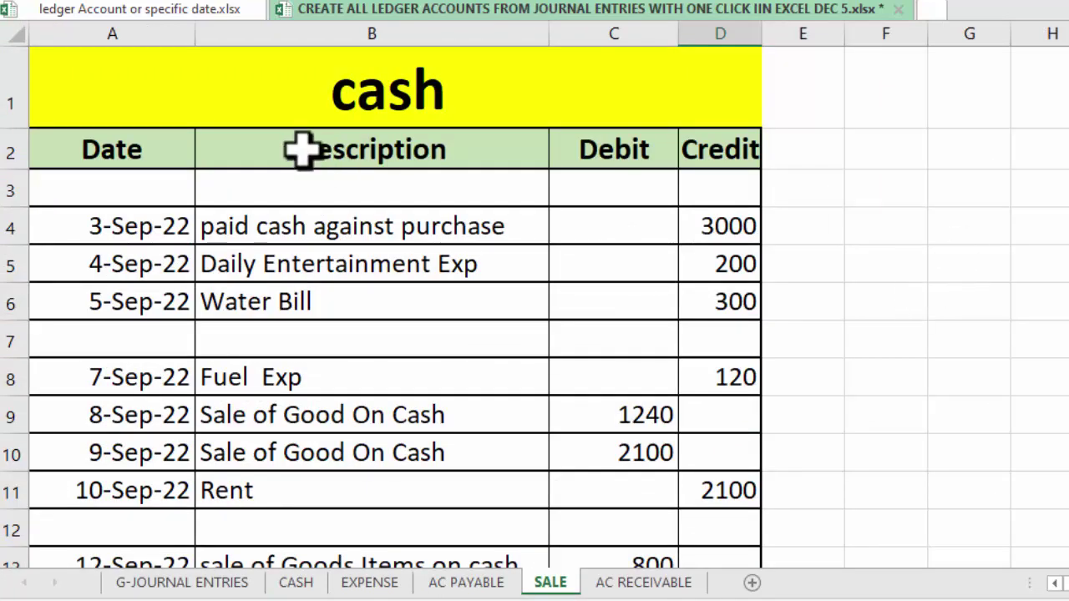
left_click(91, 93)
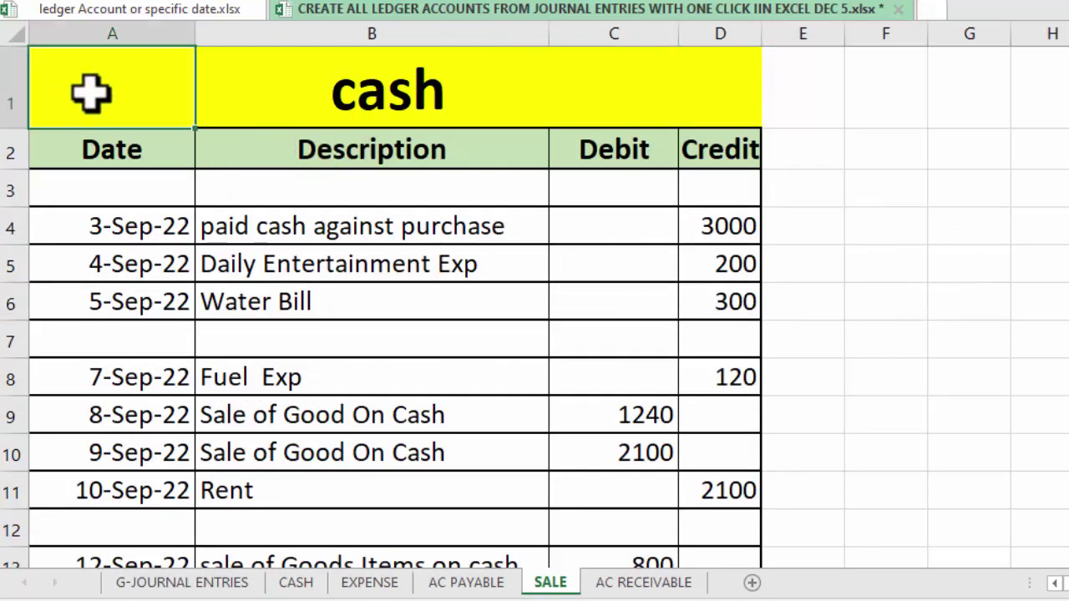
key("ctrl+v")
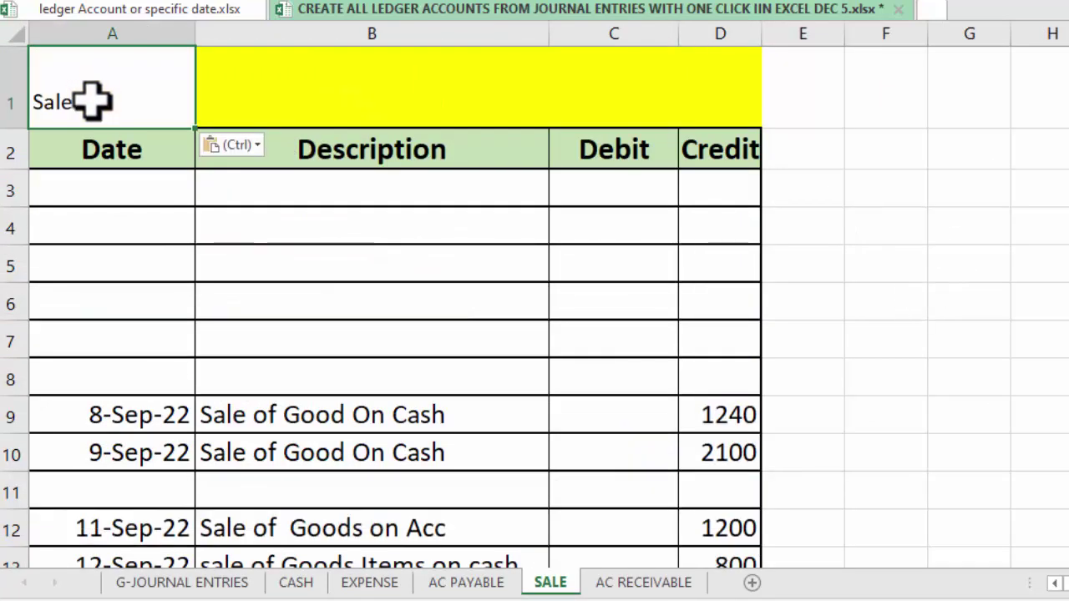
- Centre the Sale title across A1:D1, enlarge its font, and give A1 B1's bold yellow formatting
mouse_move(91, 101)
left_mouse_down()
mouse_move(560, 112)
mouse_move(684, 104)
left_mouse_up()
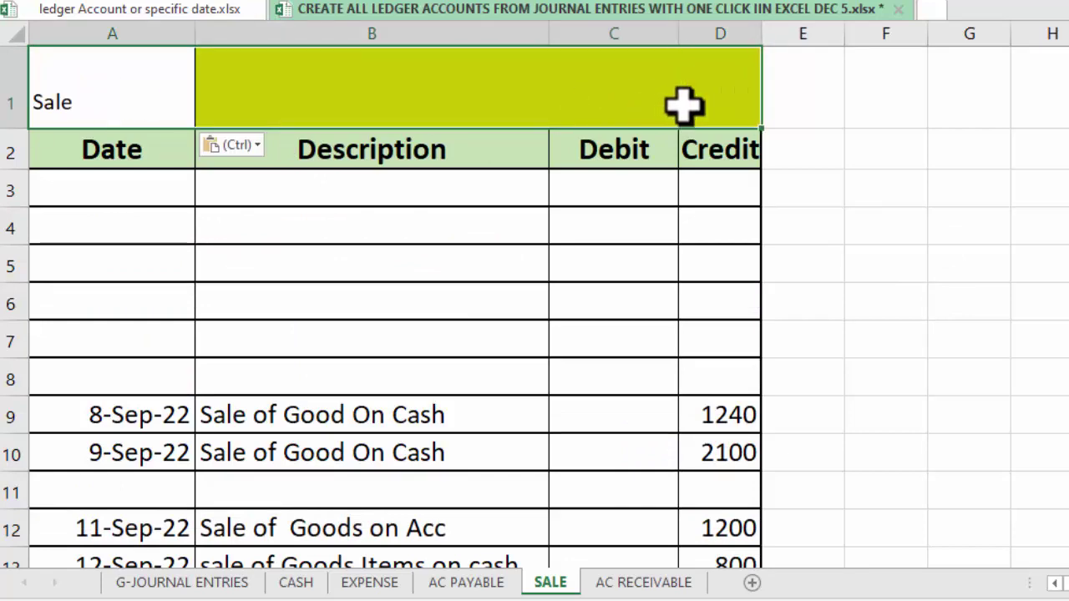
key("ctrl+1")
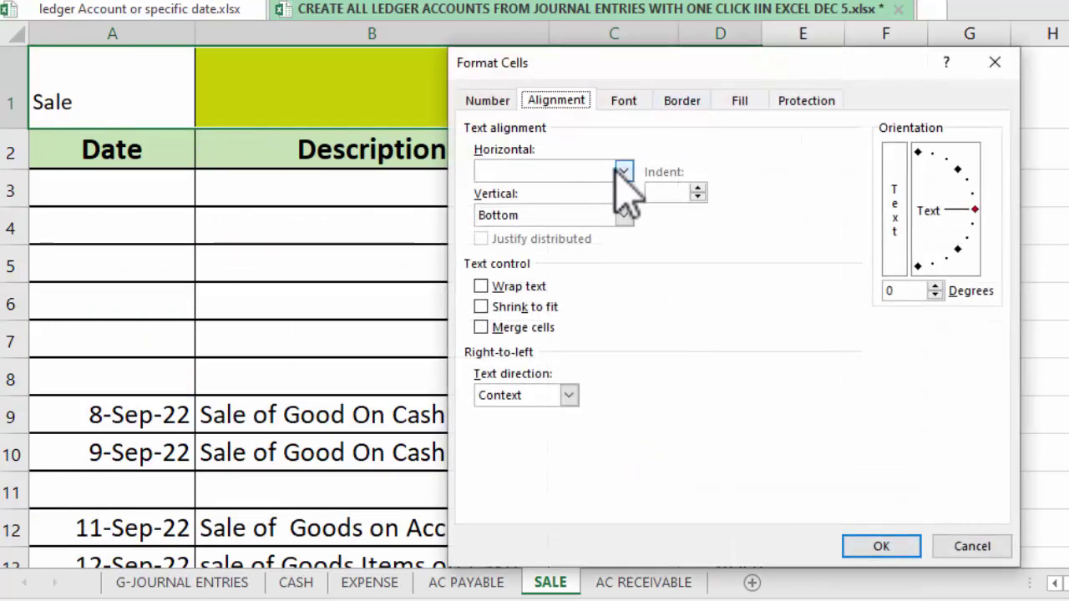
left_click(623, 171)
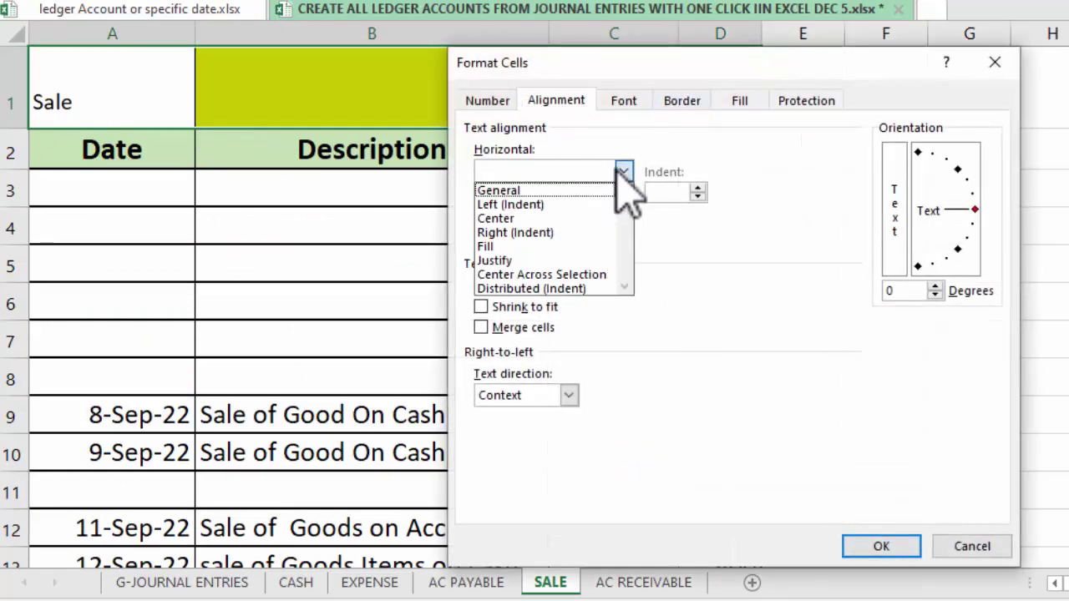
left_click(582, 276)
left_click(877, 555)
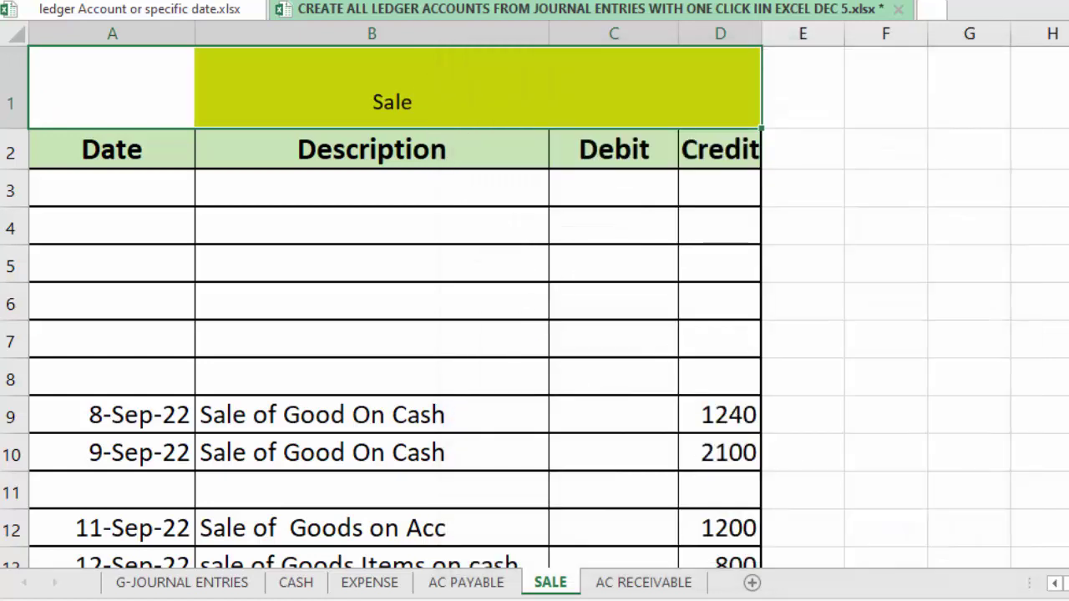
key("ctrl+shift+period")
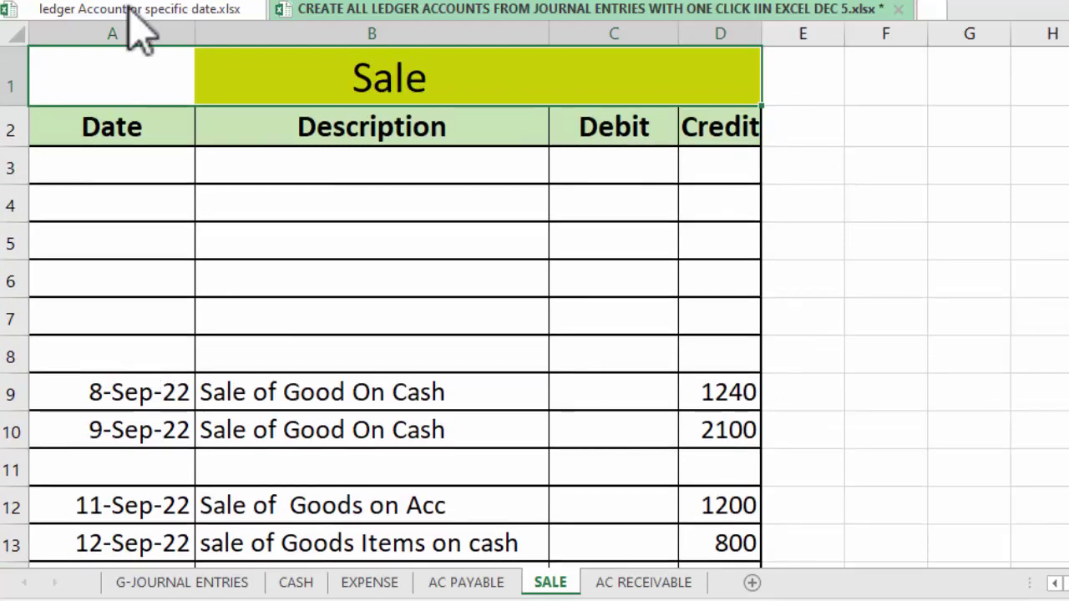
left_click(260, 71)
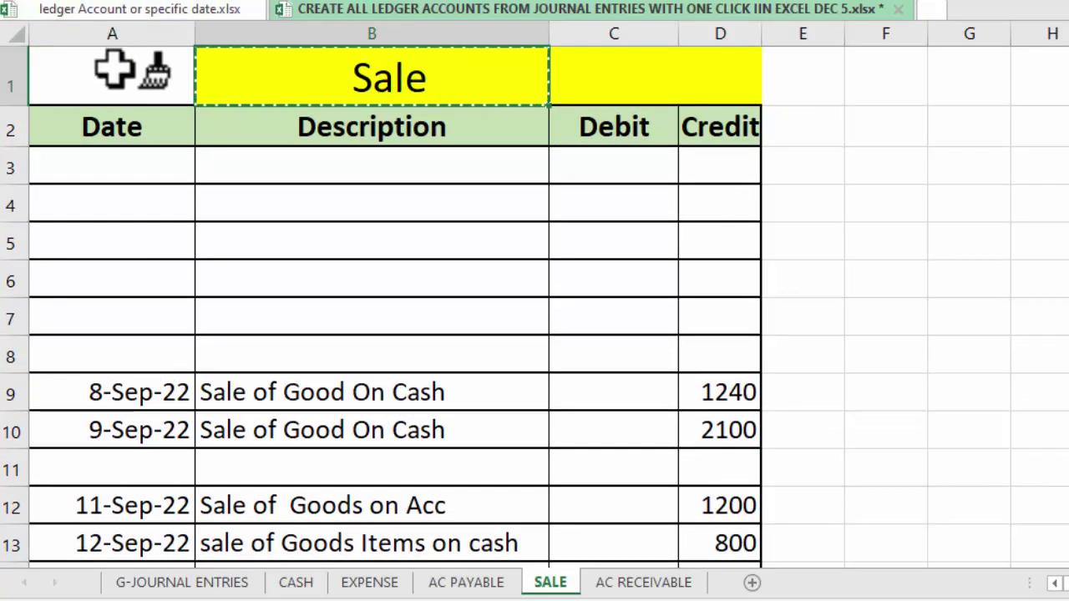
left_click(112, 73)
left_click(997, 279)
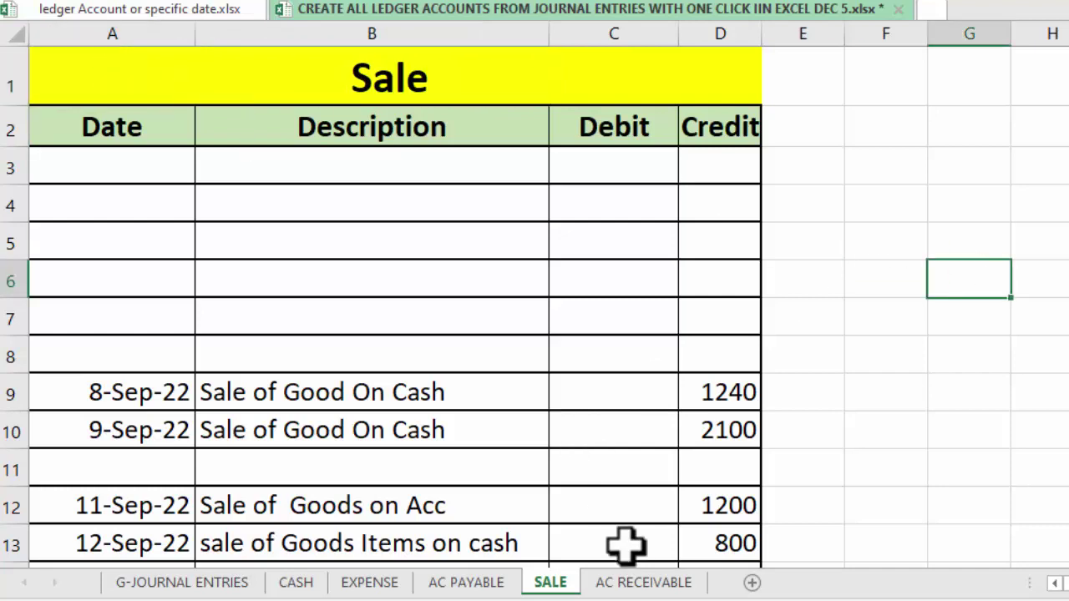
left_click(631, 585)
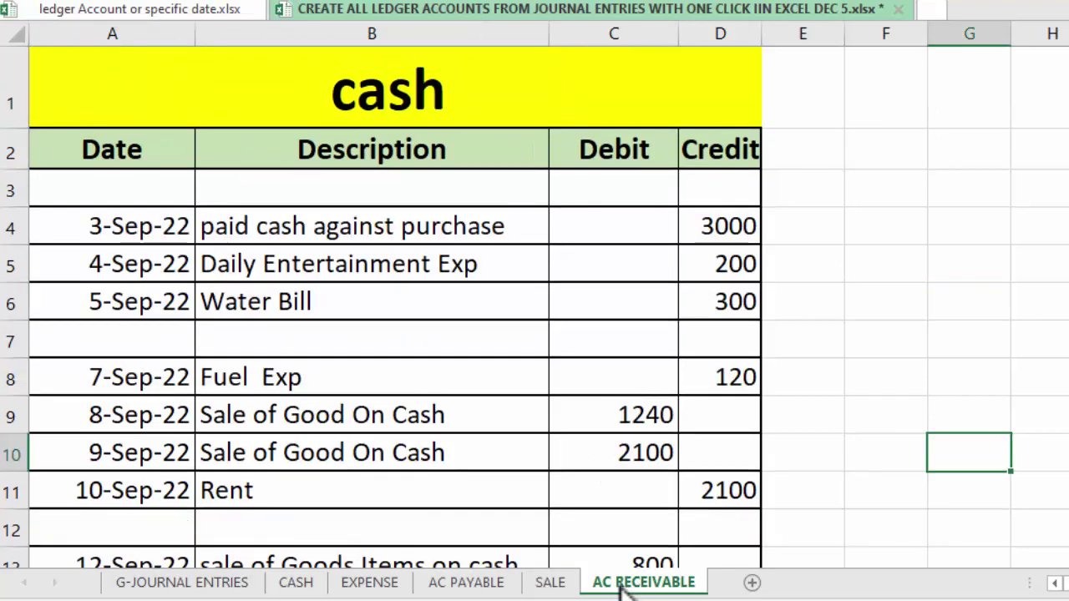
- Paste Acc Receivable from journal cell E19 into title cell A1 of the AC RECEIVABLE ledger
left_click(154, 585)
left_click(708, 361)
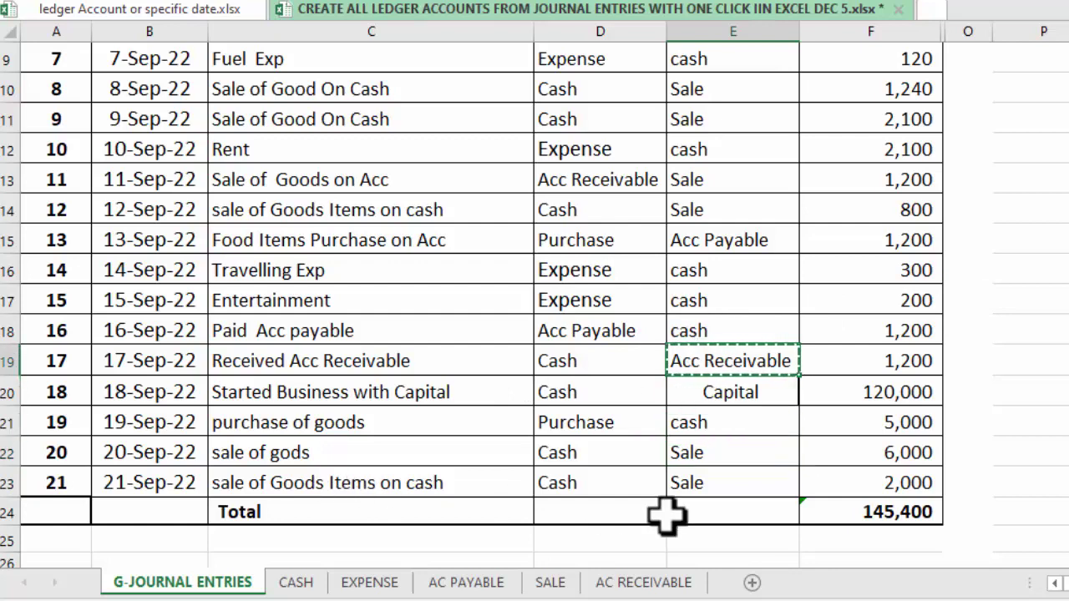
left_click(643, 582)
left_click(149, 105)
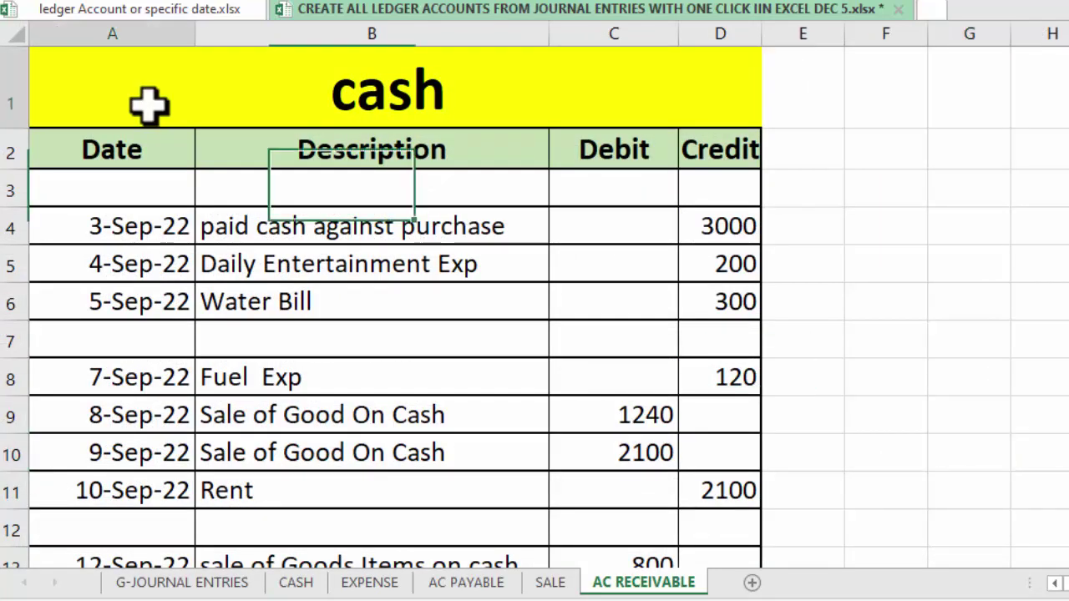
key("ctrl+v")
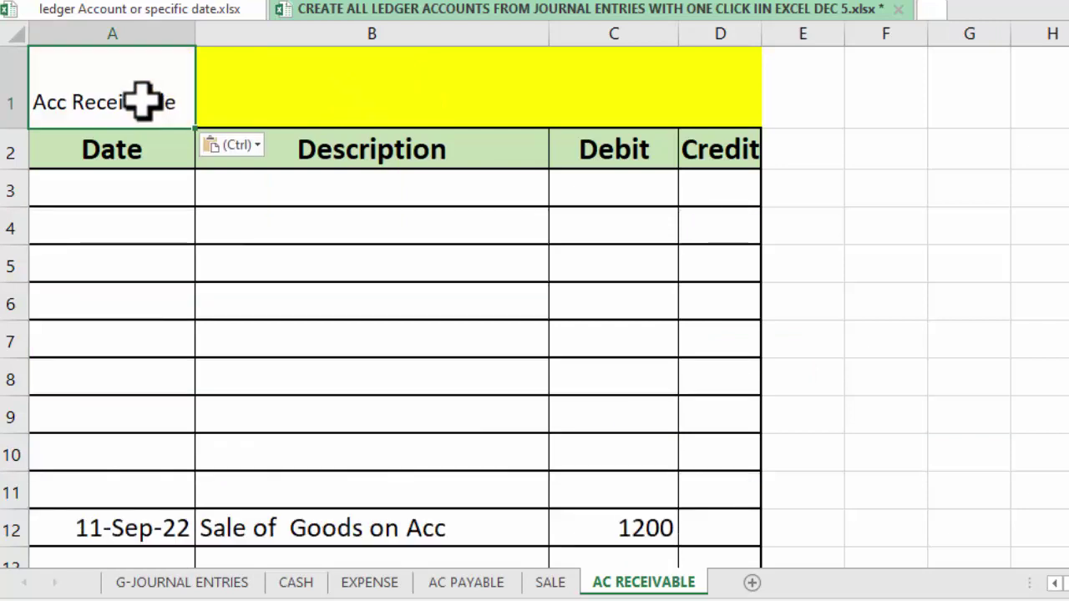
- Apply Center Across Selection to A1:D1 and enlarge the Acc Receivable title font
left_click_drag(144, 102, 723, 99)
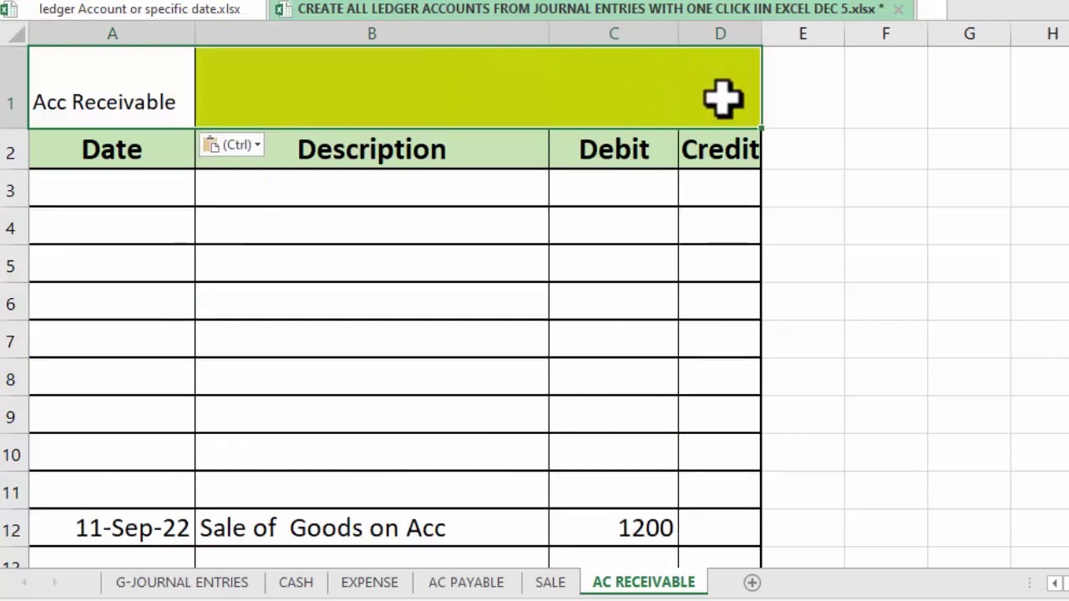
key("ctrl+1")
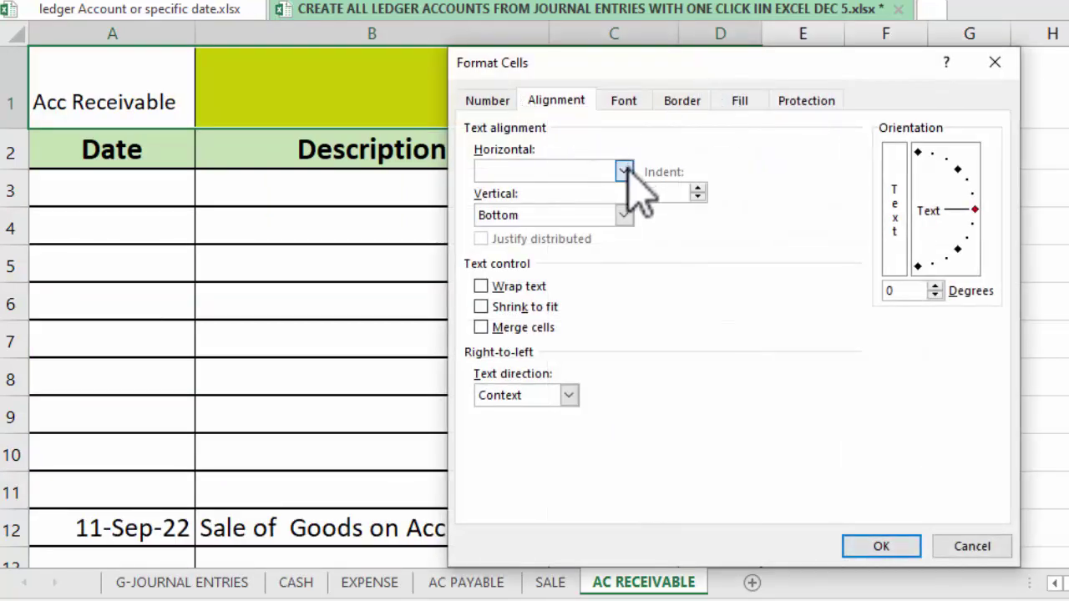
left_click(625, 171)
left_click(603, 275)
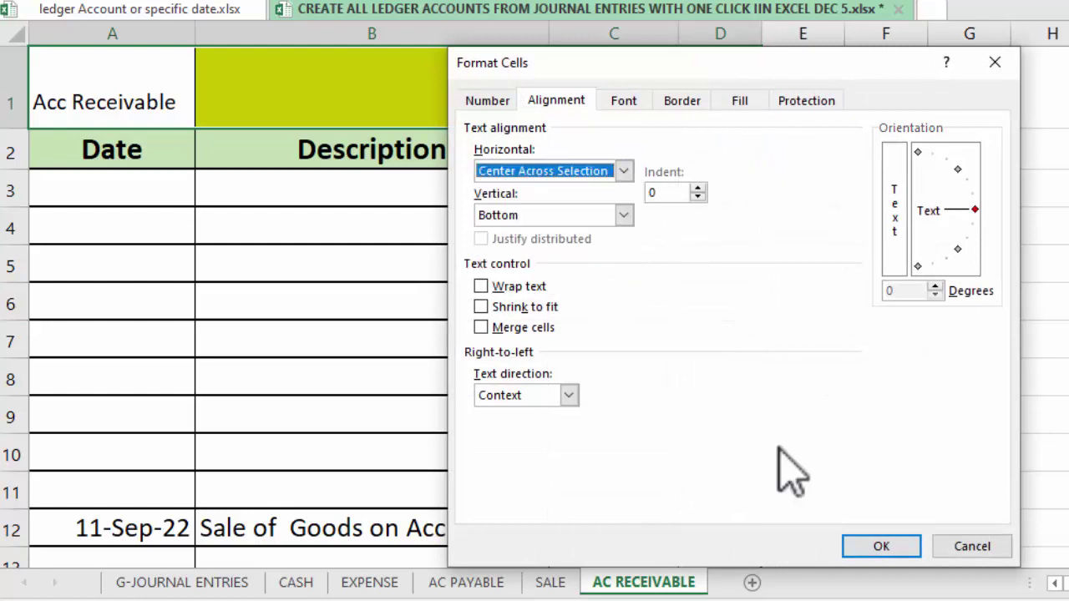
left_click(877, 547)
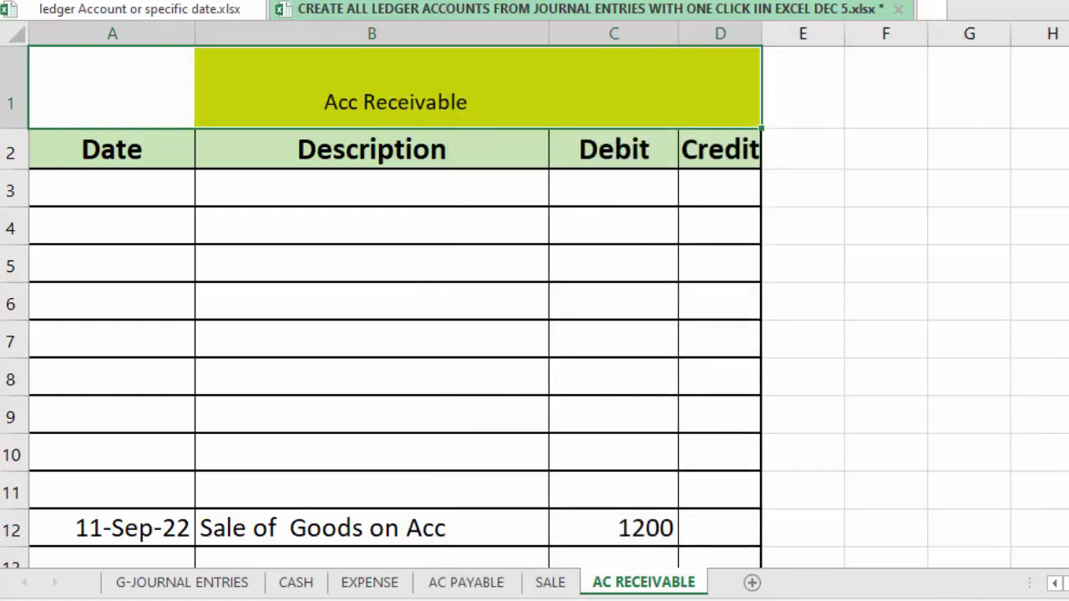
key("ctrl+shift+period")
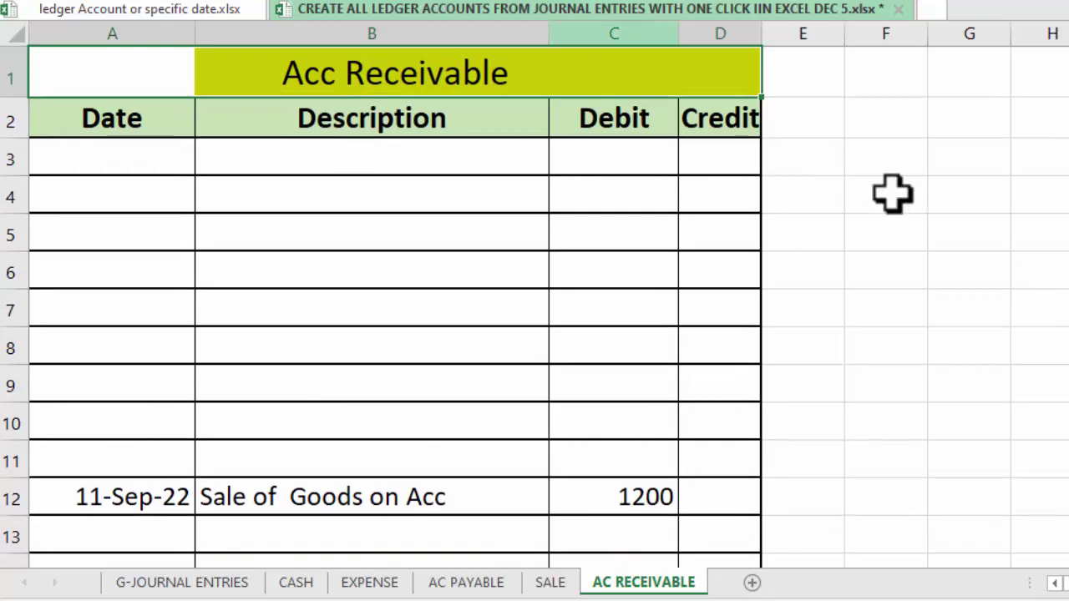
scroll(534, 309, "down", 5)
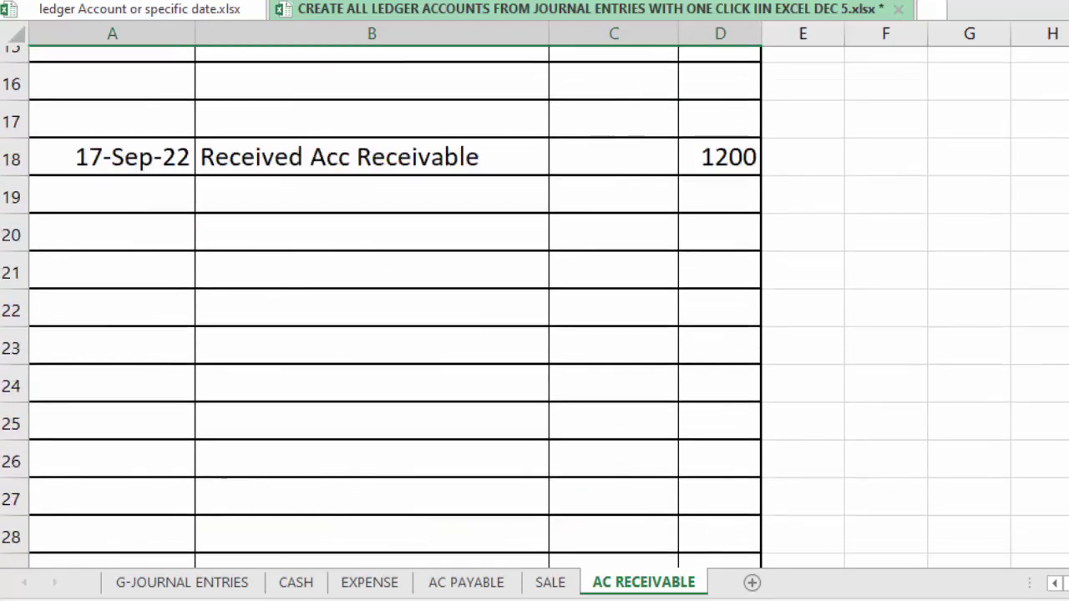
scroll(534, 308, "up", 1)
scroll(534, 309, "up", 2)
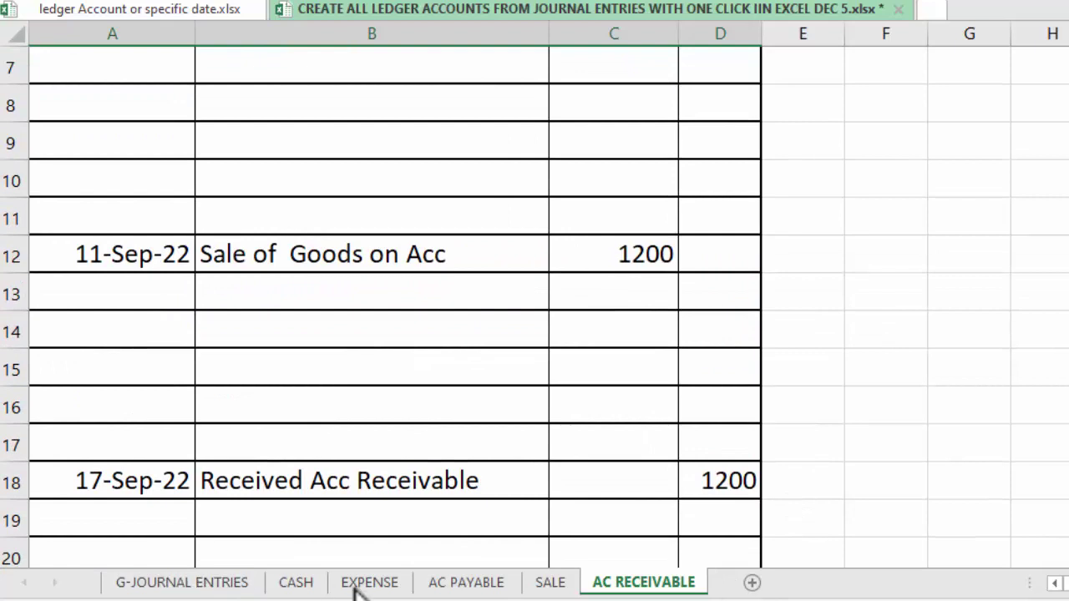
- Duplicate the AC RECEIVABLE sheet, move the copy to the end and rename it CAPITAL
right_click(634, 582)
left_click(714, 399)
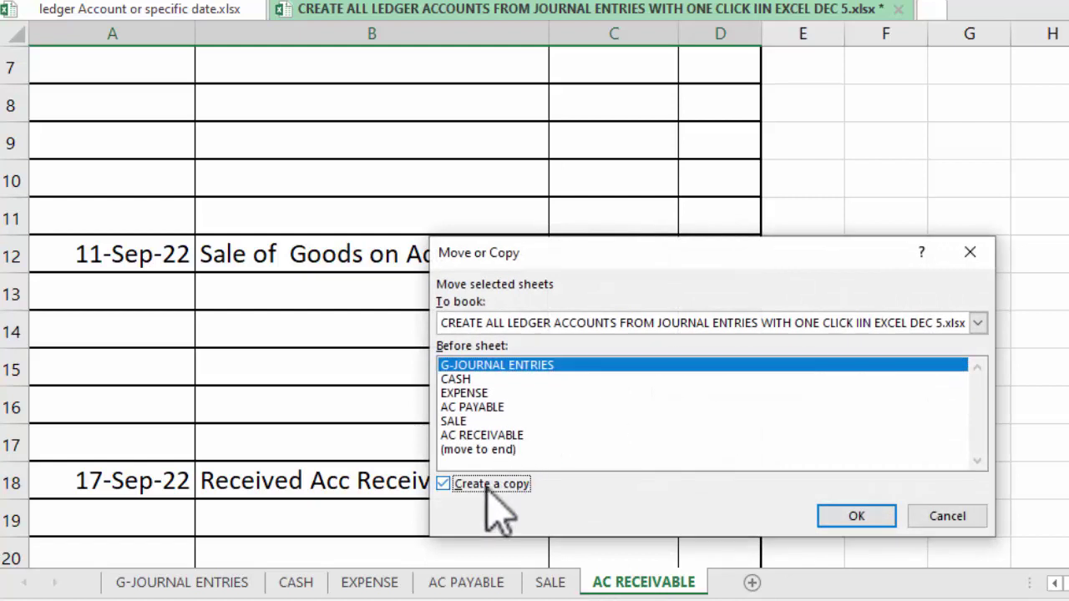
left_click(843, 518)
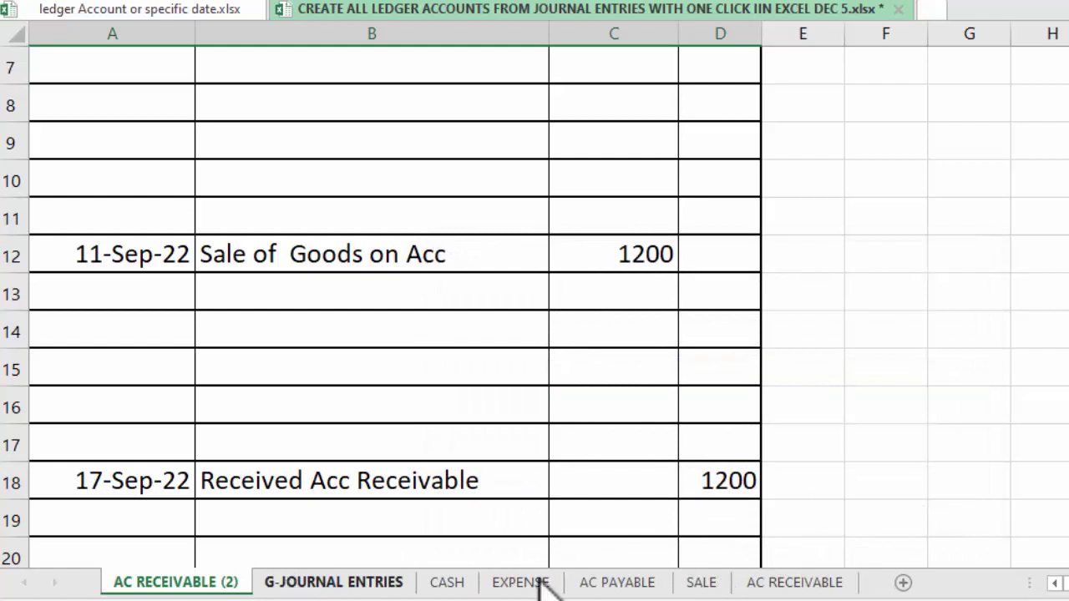
left_click_drag(539, 576, 890, 575)
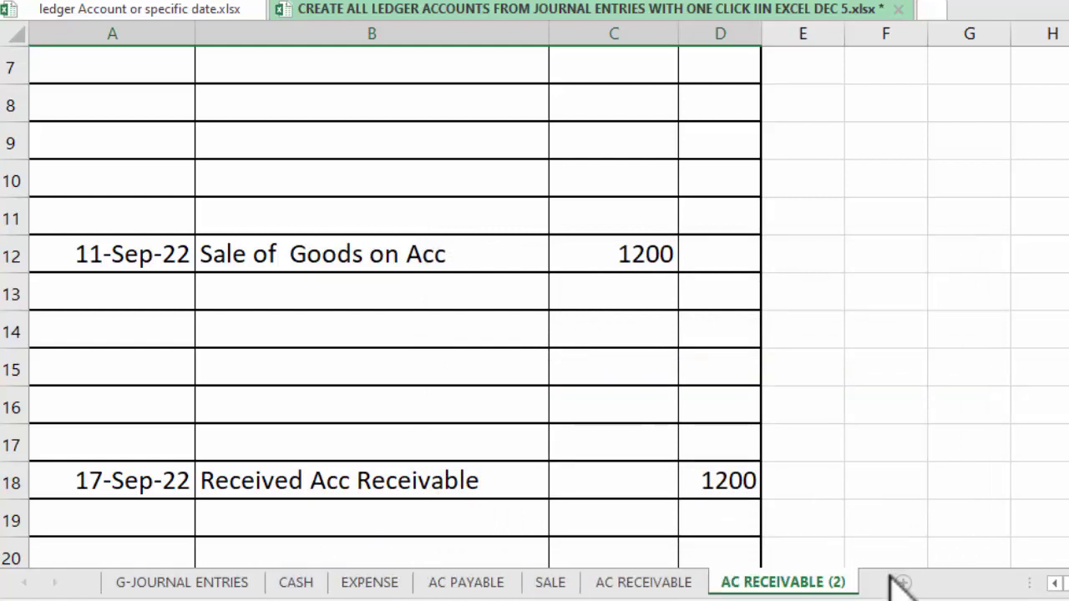
right_click(806, 585)
left_click(859, 310)
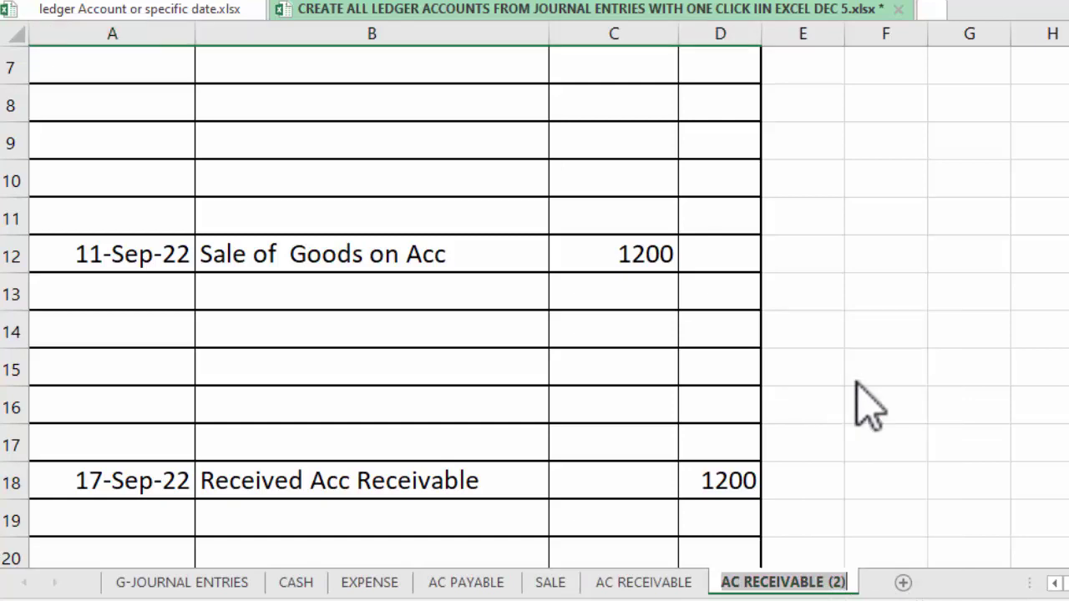
type("c")
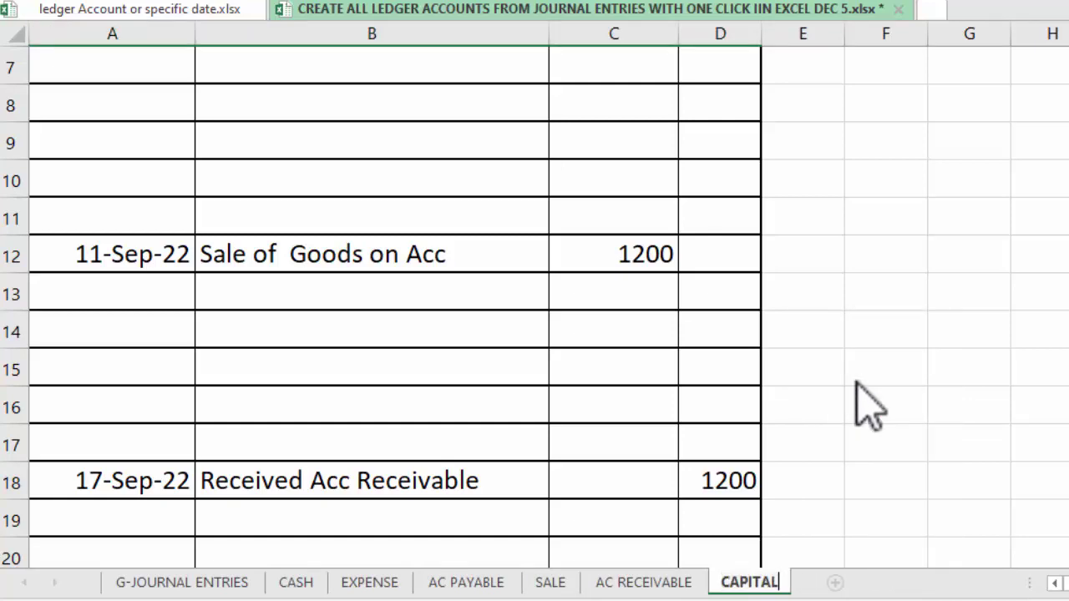
left_click(182, 582)
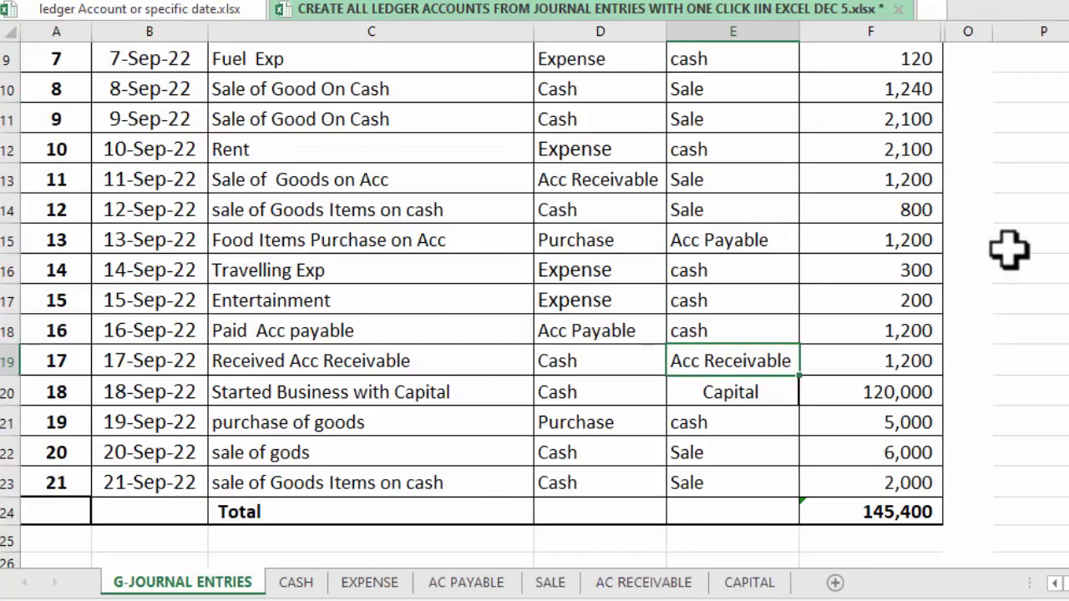
- Paste the Capital account name from journal cell E20 into A1 of the CAPITAL sheet
left_click(723, 390)
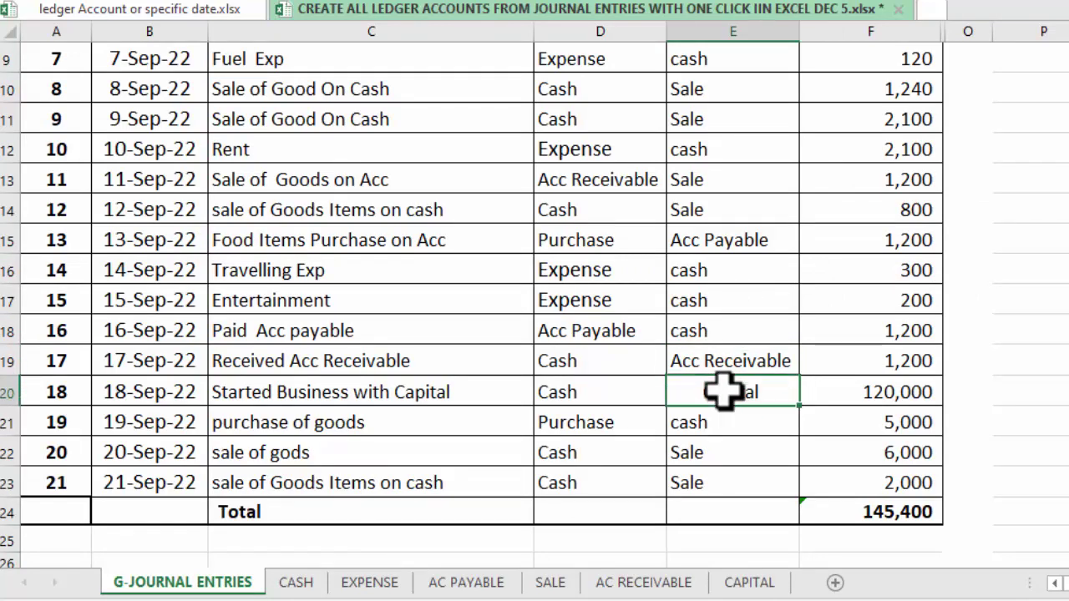
left_click(726, 564)
left_click(736, 583)
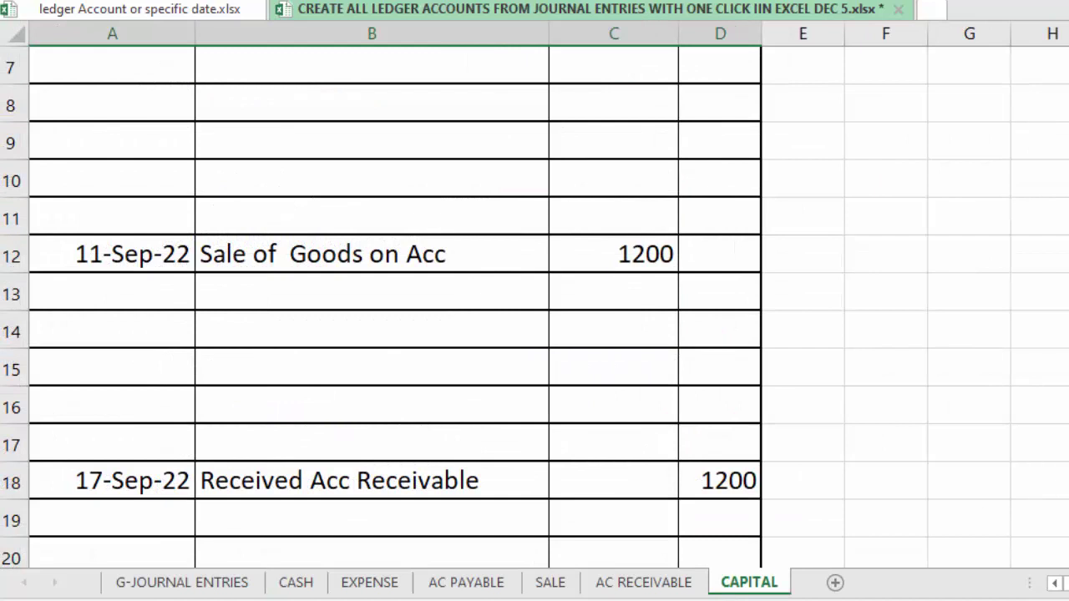
scroll(534, 307, "up", 2)
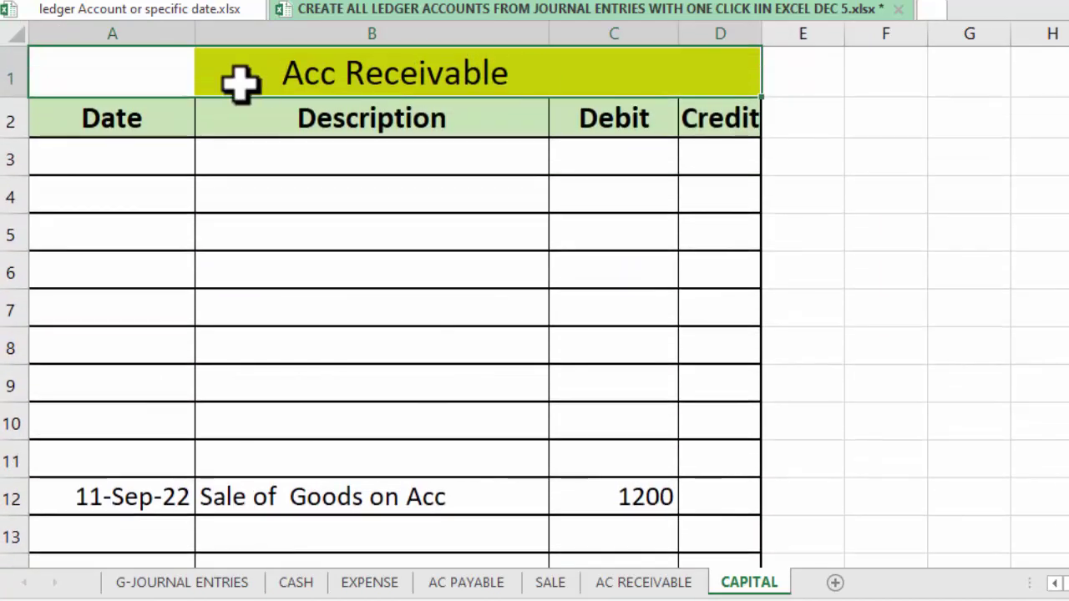
left_click(125, 73)
key("ctrl+v")
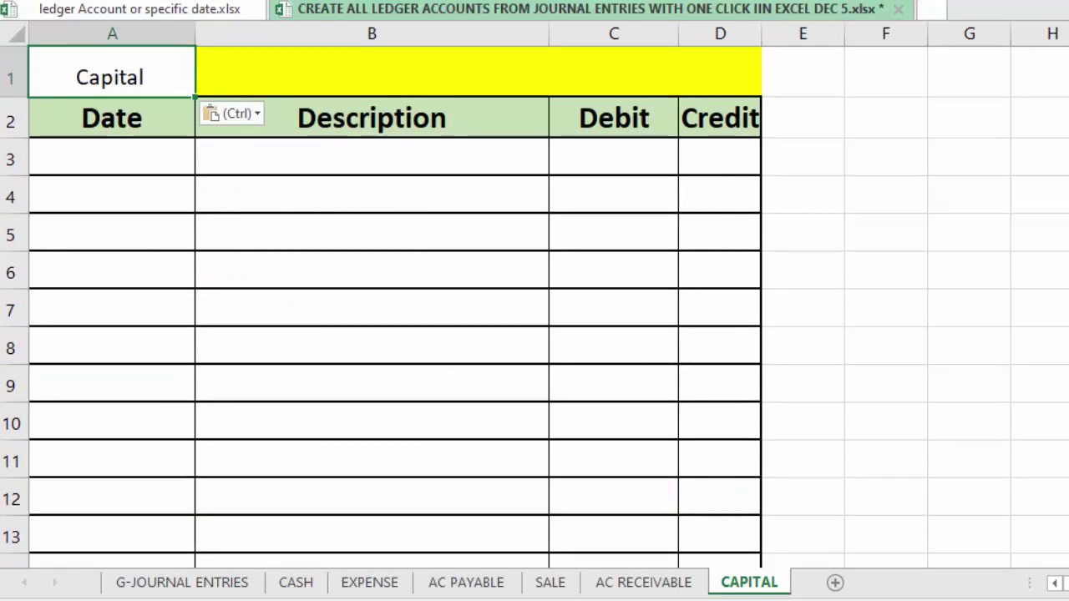
scroll(534, 307, "down", 7)
scroll(534, 307, "up", 4)
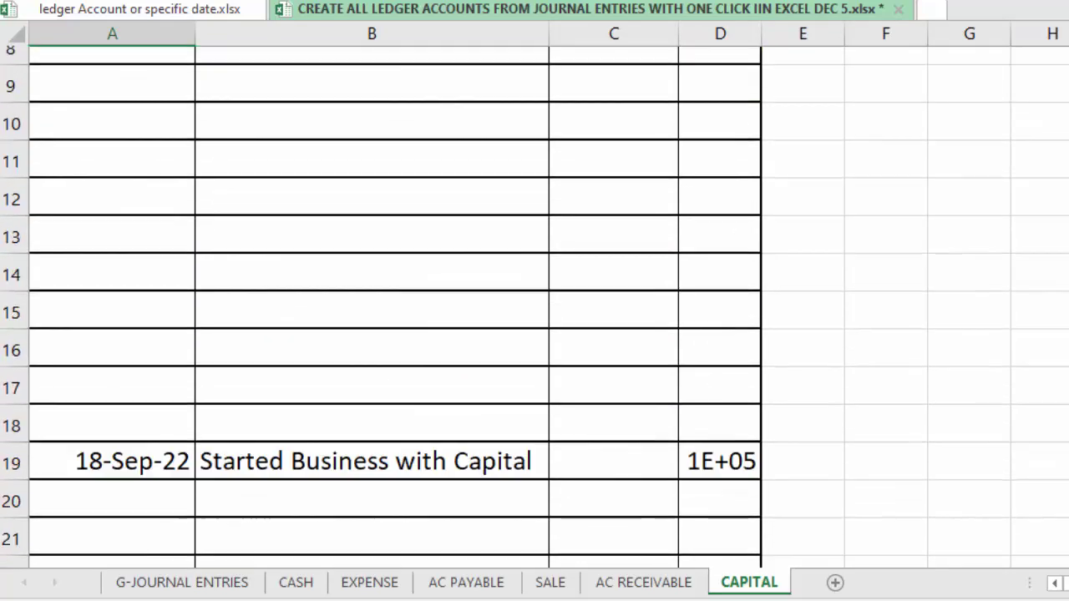
scroll(534, 307, "down", 3)
scroll(172, 214, "up", 1)
scroll(173, 214, "up", 4)
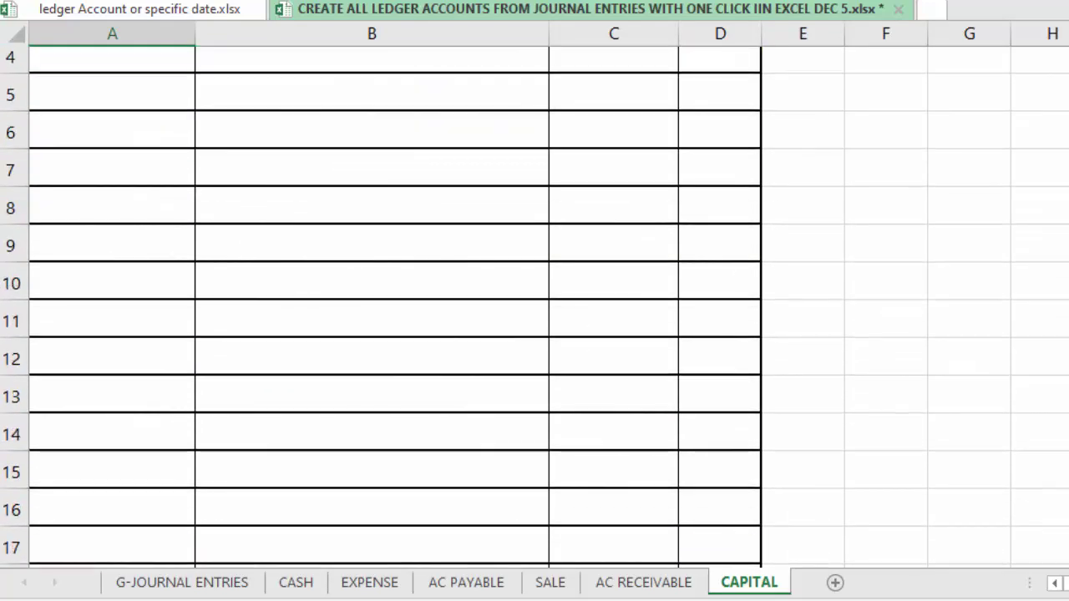
scroll(173, 214, "up", 1)
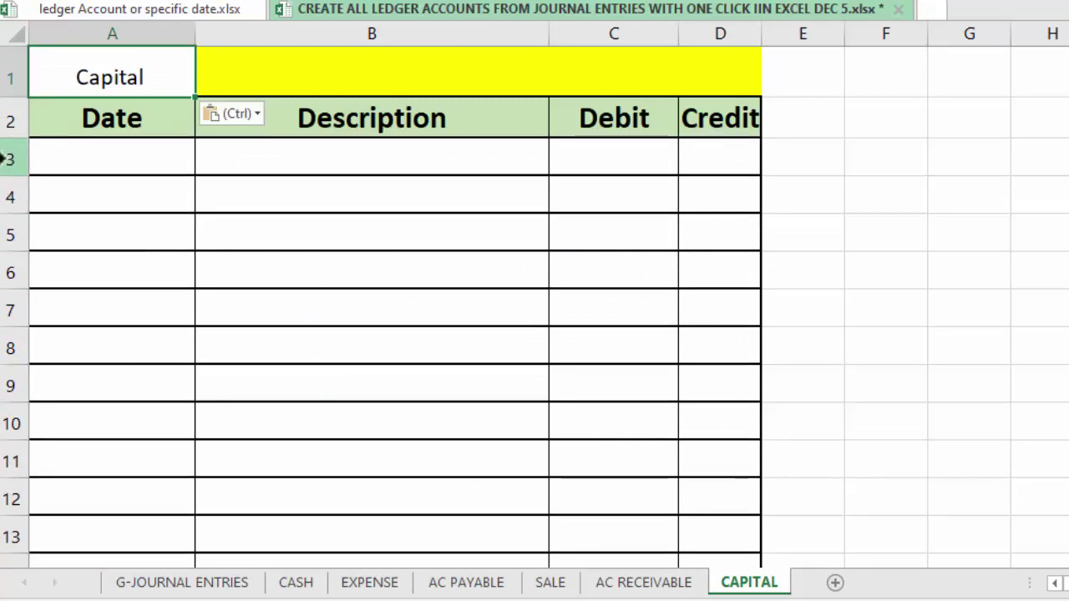
- Delete the empty rows above and below the capital entry so it sits in row 3
left_click_drag(3, 159, 95, 102)
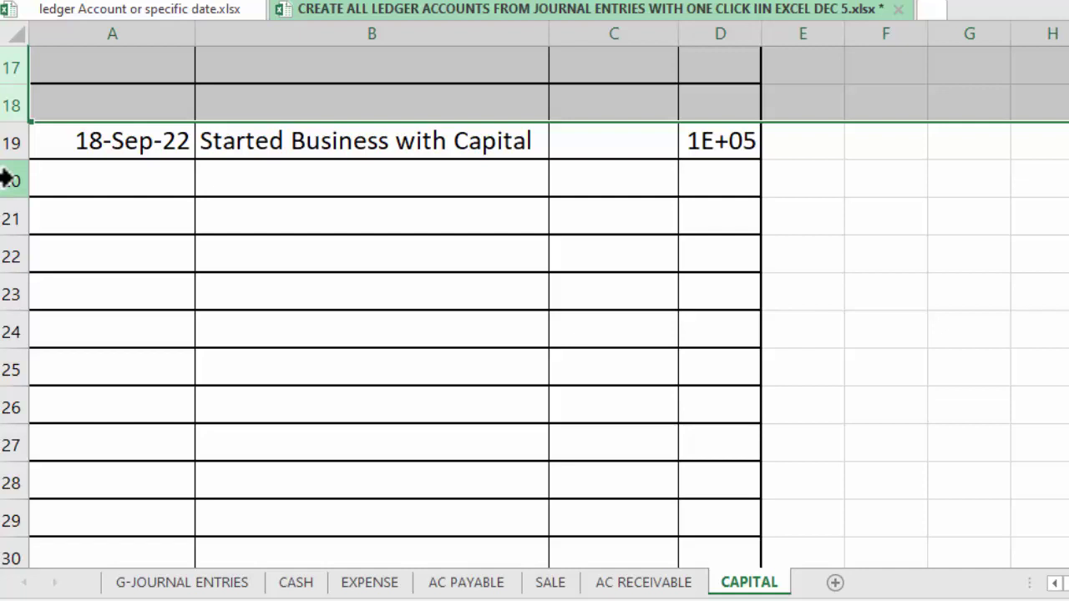
left_click_drag(6, 178, 10, 483)
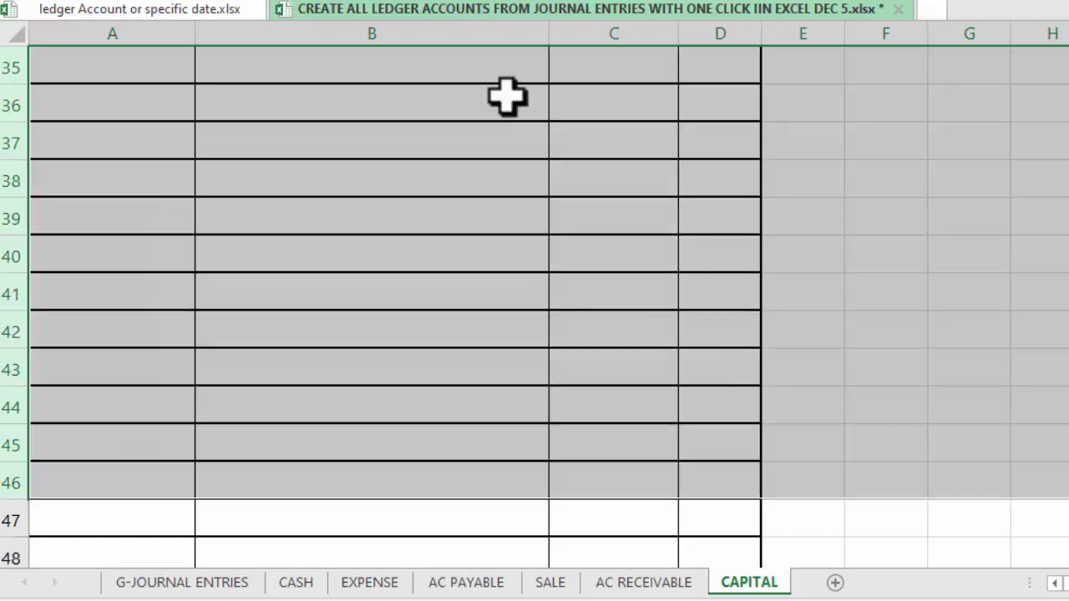
right_click(5, 219)
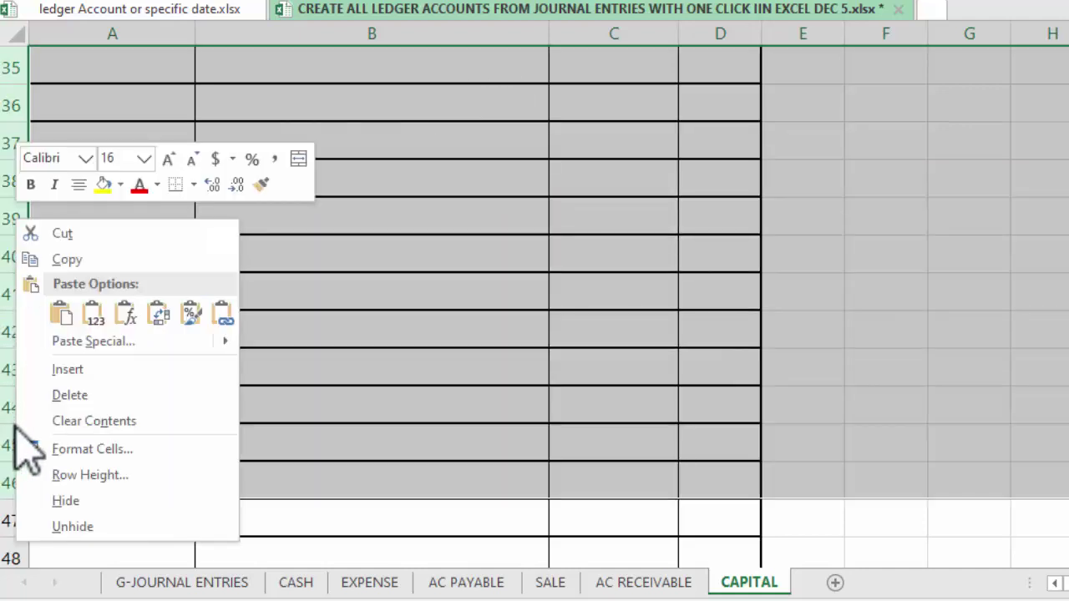
left_click(34, 396)
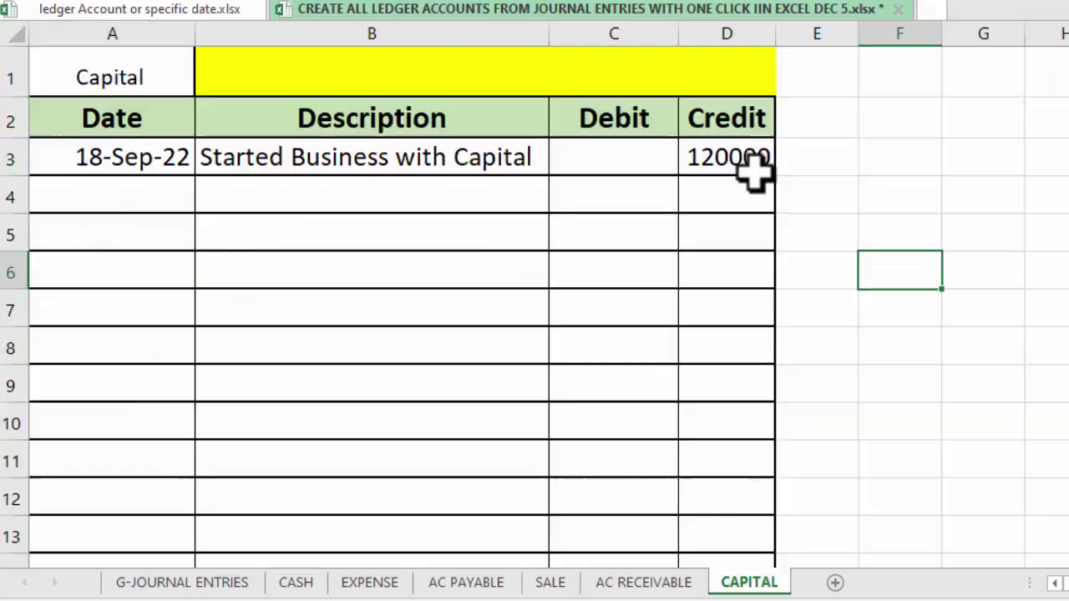
- Apply Center Across Selection to the Capital title in row 1
left_click_drag(95, 72, 723, 86)
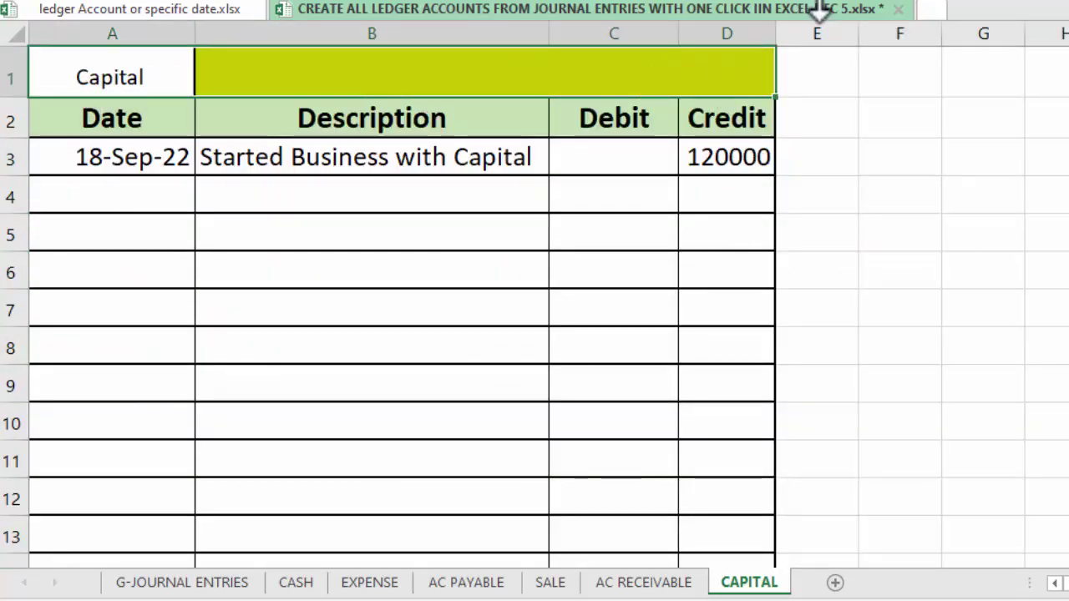
key("ctrl+1")
left_click(623, 171)
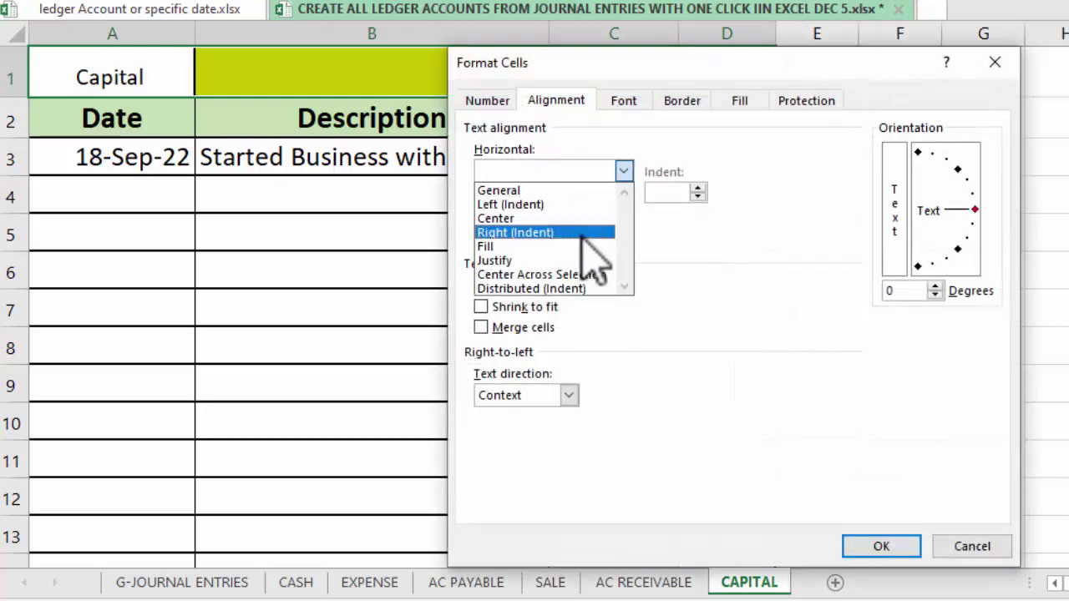
left_click(568, 275)
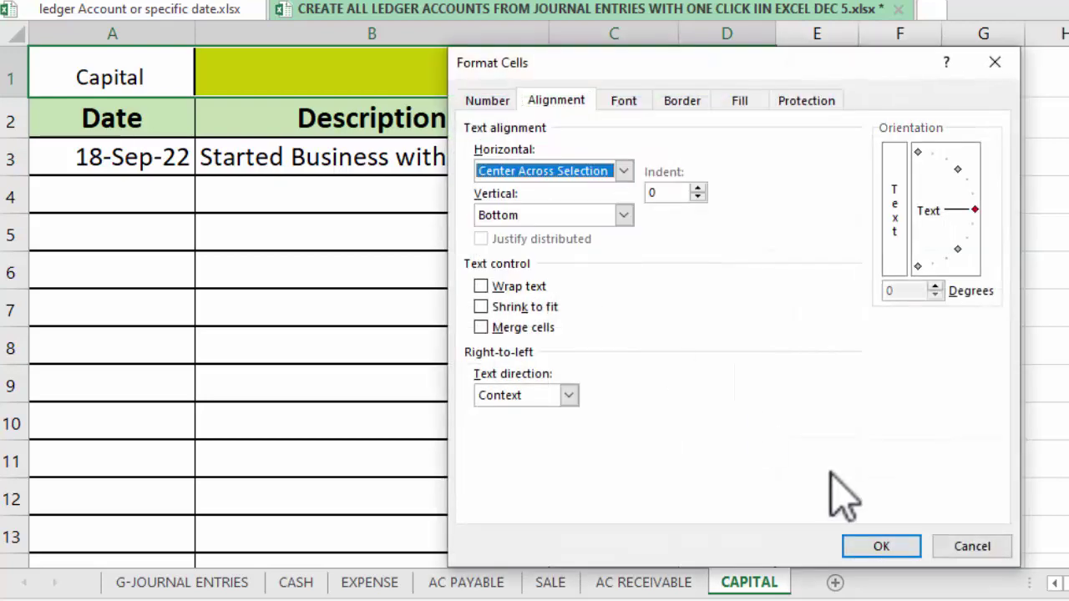
left_click(881, 546)
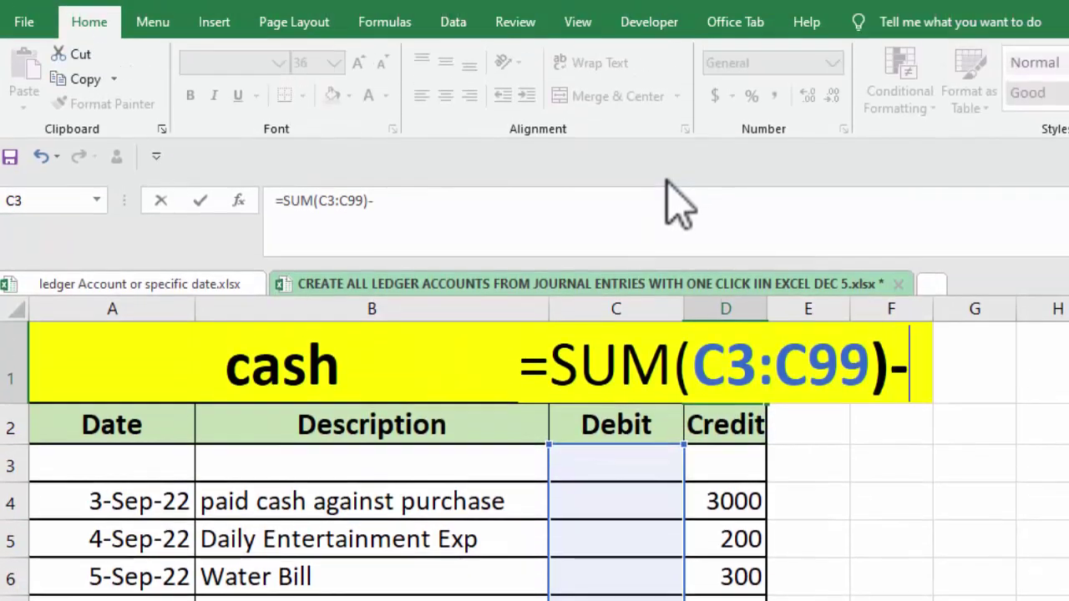
- Enter =SUM(C3:C99)-SUM(D3:D99) in D1 of the CASH ledger to show the 920 balance
type("SUM")
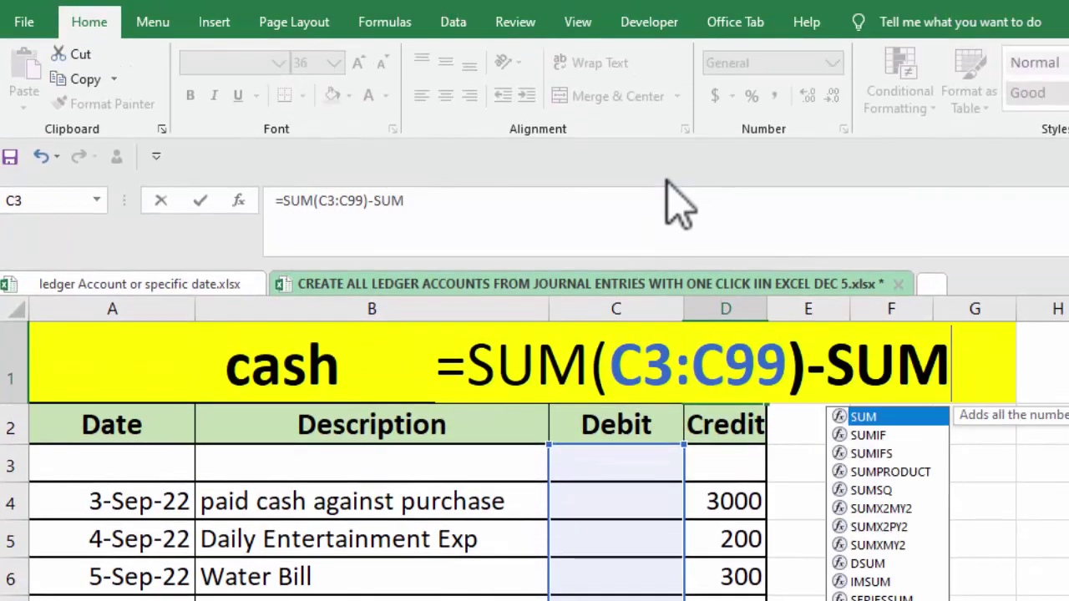
type("(")
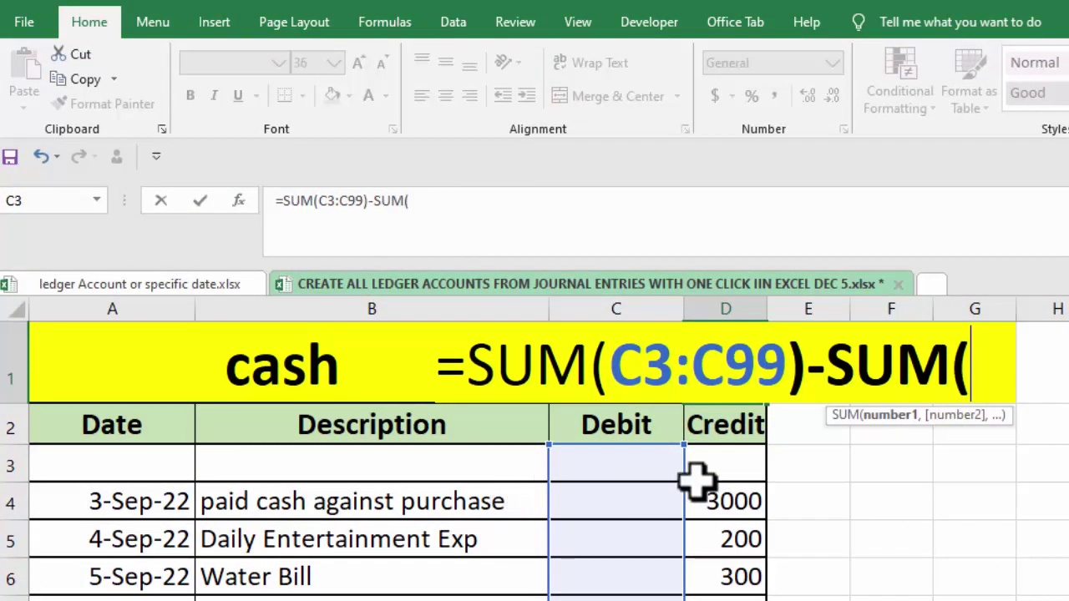
mouse_move(708, 470)
left_mouse_down()
mouse_move(725, 600)
mouse_move(702, 286)
mouse_move(711, 477)
left_mouse_up()
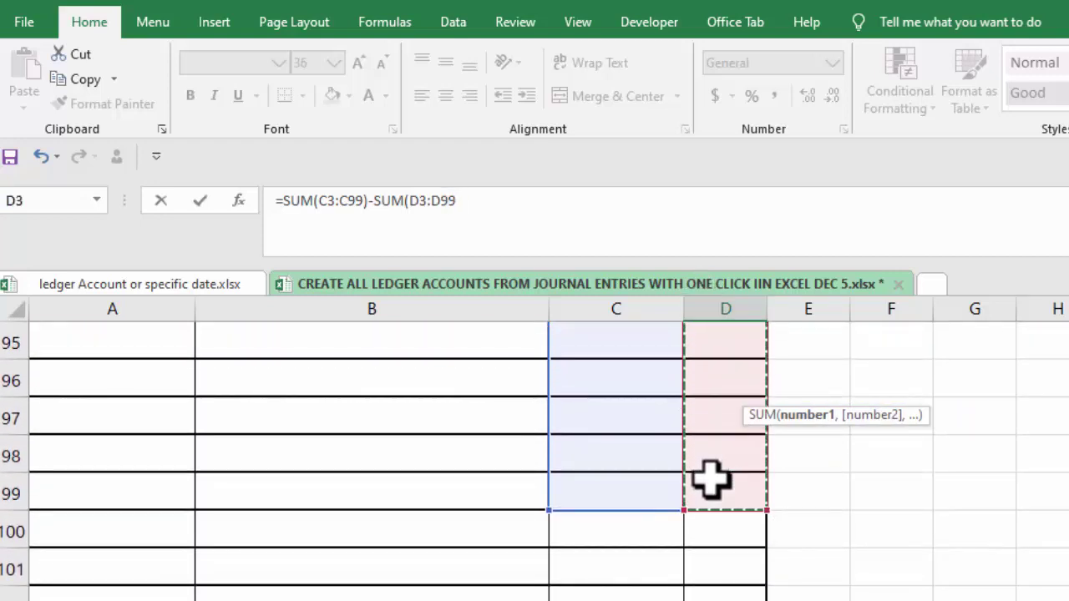
type(")")
key("Return")
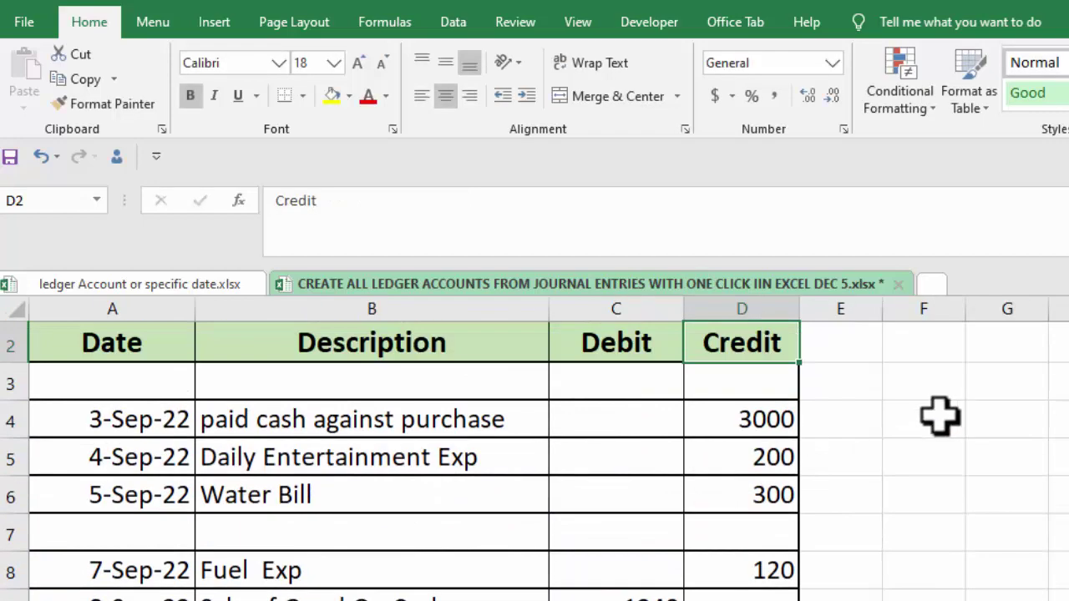
- Shrink the balance figure in D1, enlarge the BALANCE label in C1 and widen column C
scroll(534, 418, "up", 1)
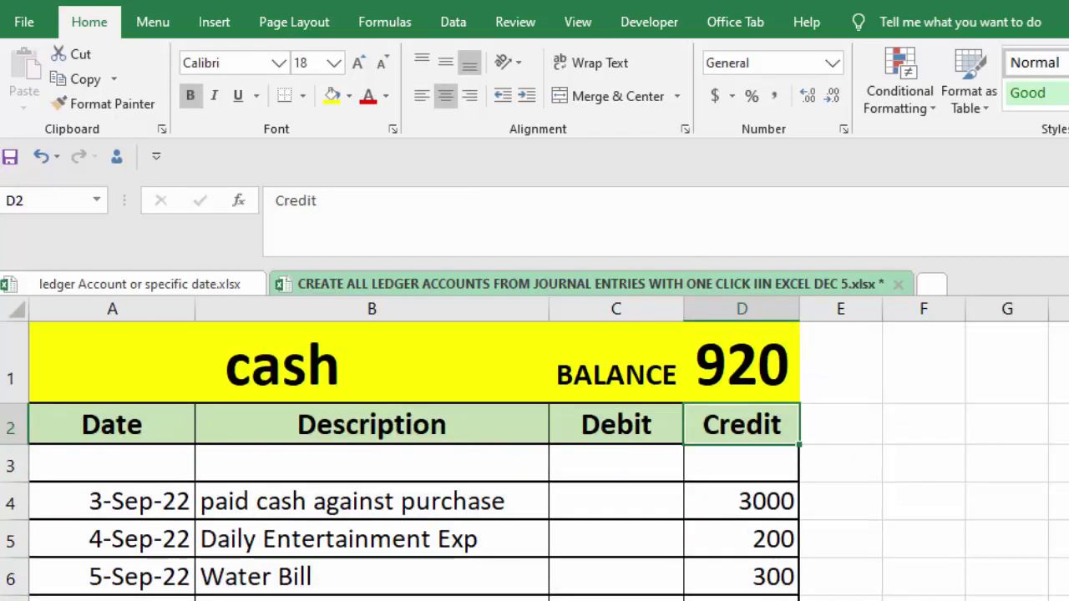
left_click(710, 359)
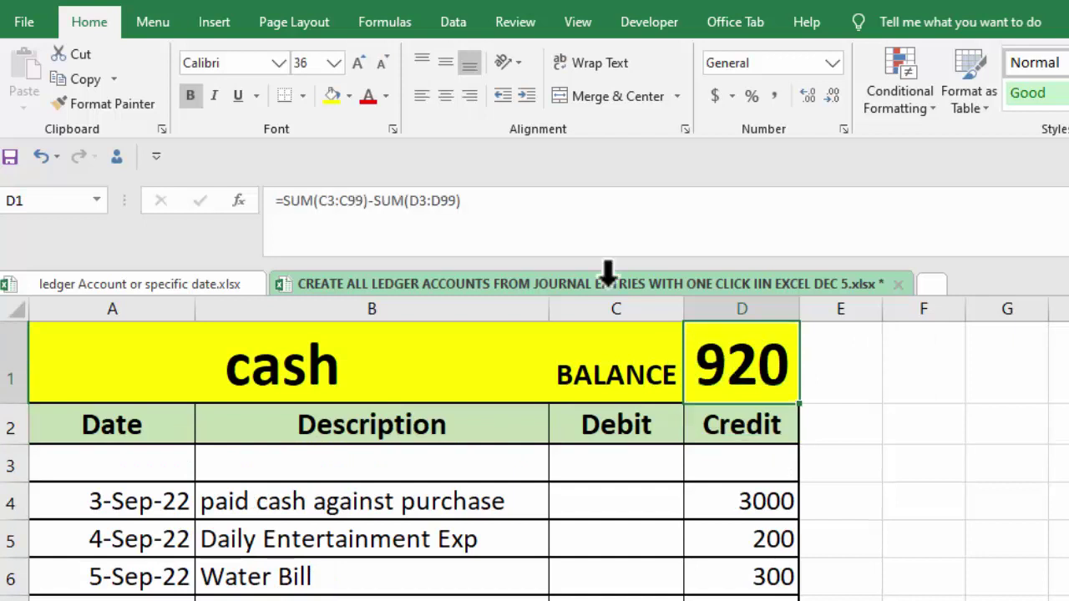
left_click(380, 63)
key("Left")
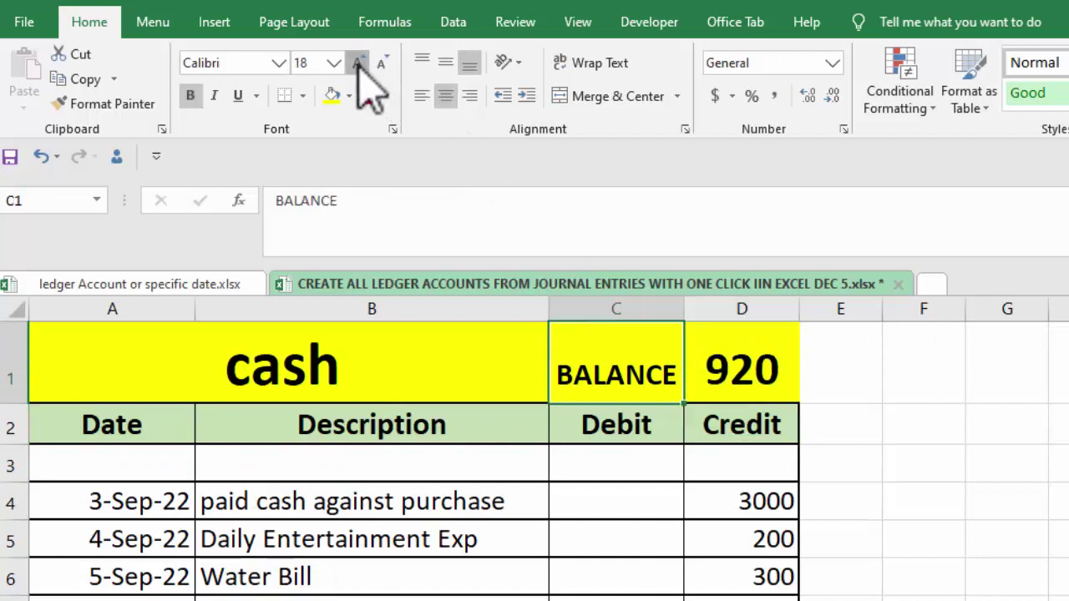
left_click(358, 63)
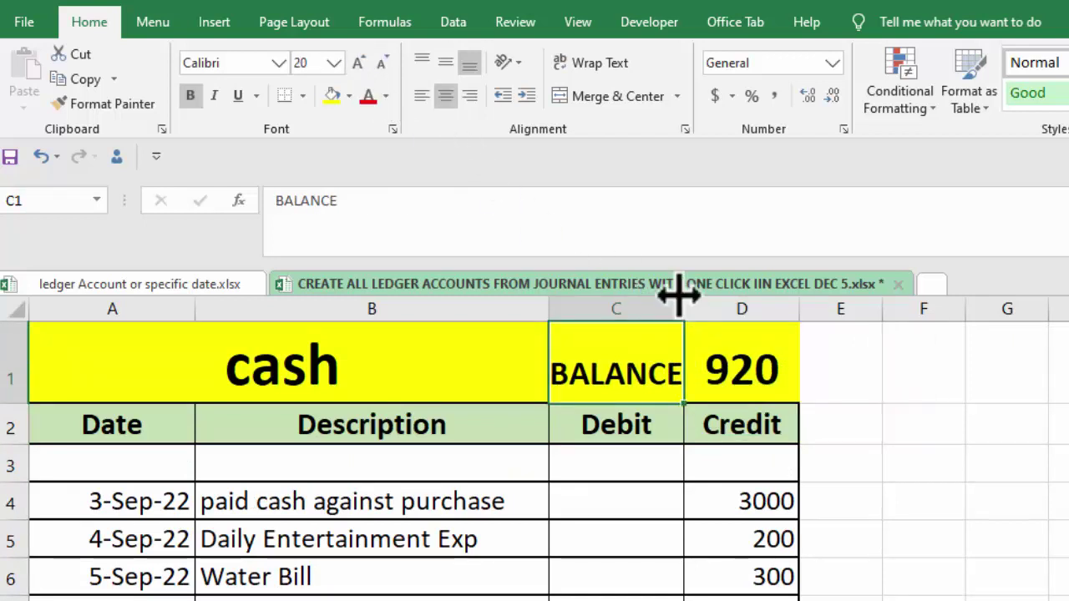
left_click_drag(683, 303, 695, 305)
left_click(754, 346)
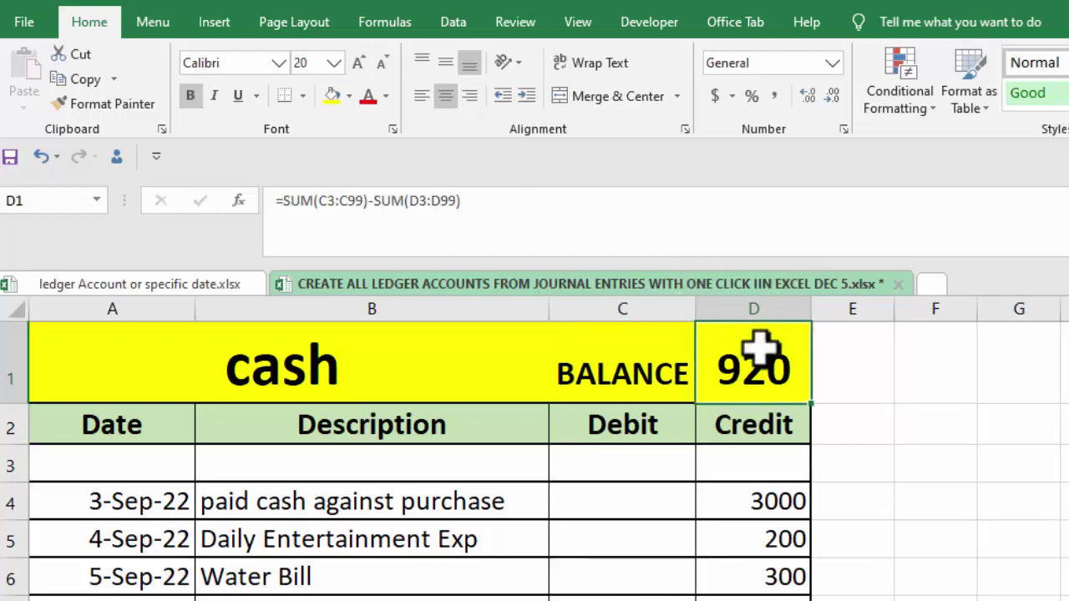
left_click_drag(635, 364, 718, 365)
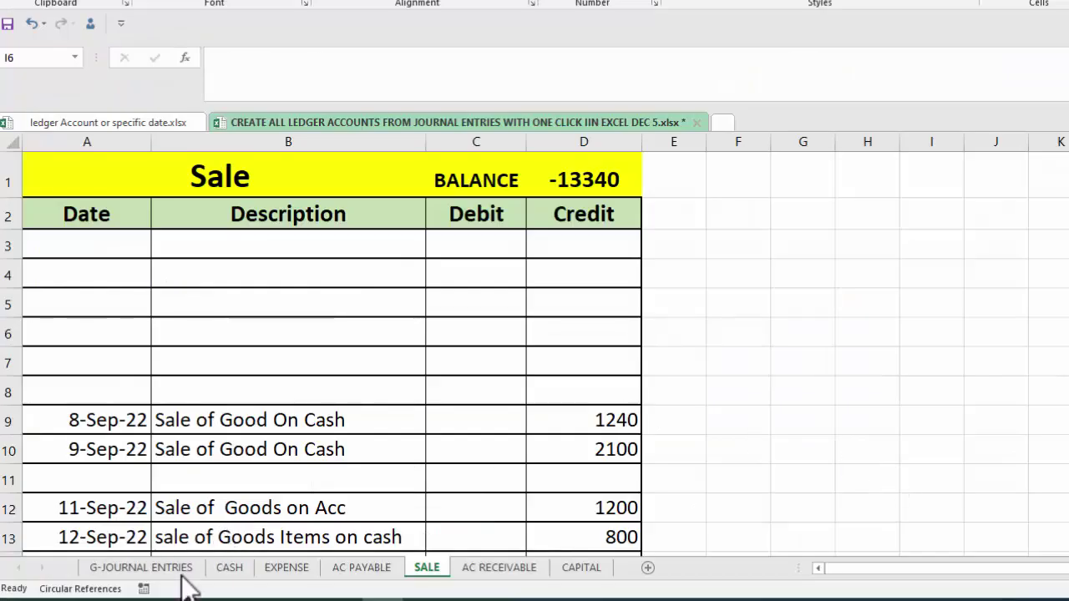
- Check the CASH, EXPENSE and SALE ledger balances, then return to the top of G-JOURNAL ENTRIES
left_click(229, 568)
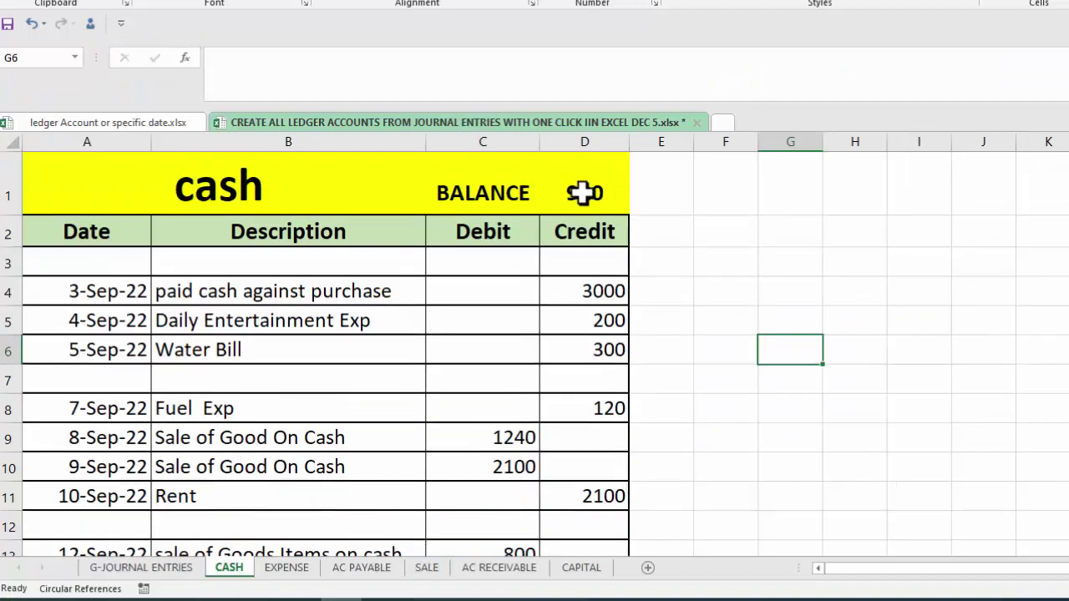
left_click(286, 569)
left_click(427, 568)
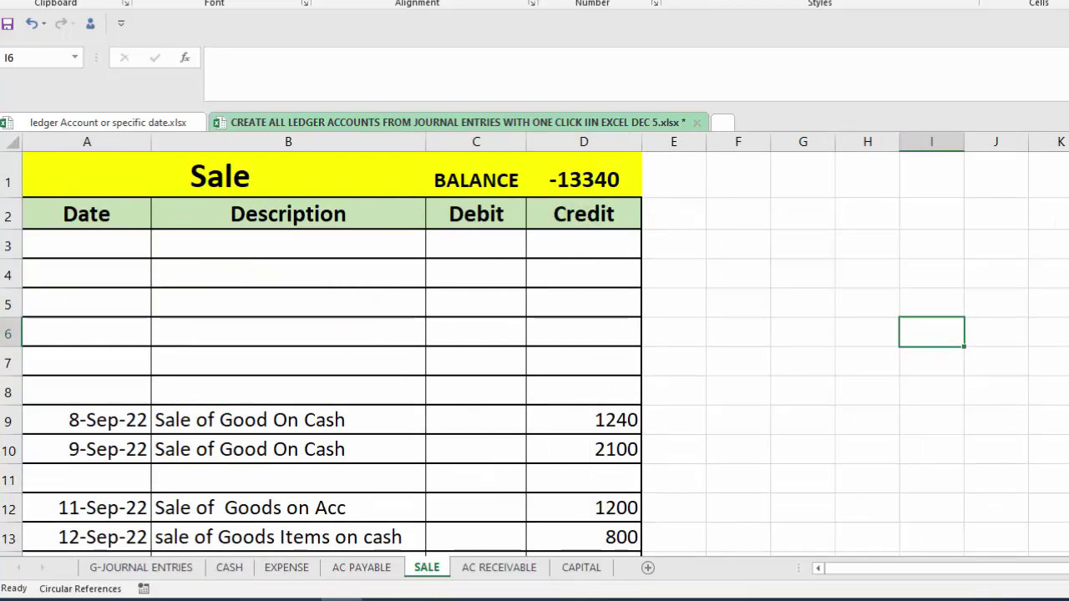
scroll(640, 266, "down", 3)
scroll(639, 265, "up", 3)
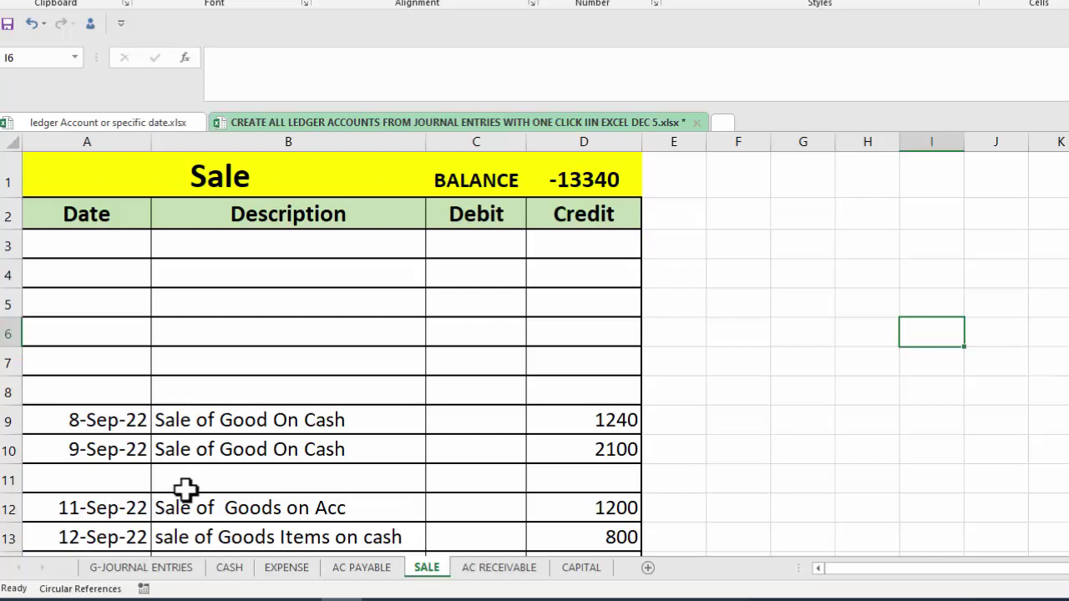
left_click(147, 570)
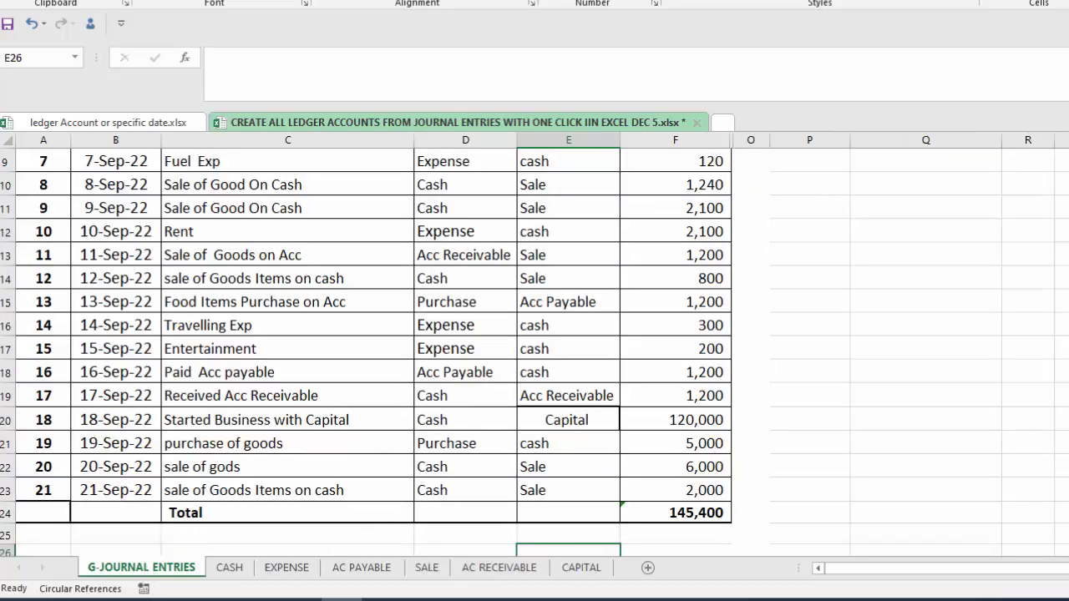
scroll(368, 350, "up", 2)
scroll(368, 350, "up", 1)
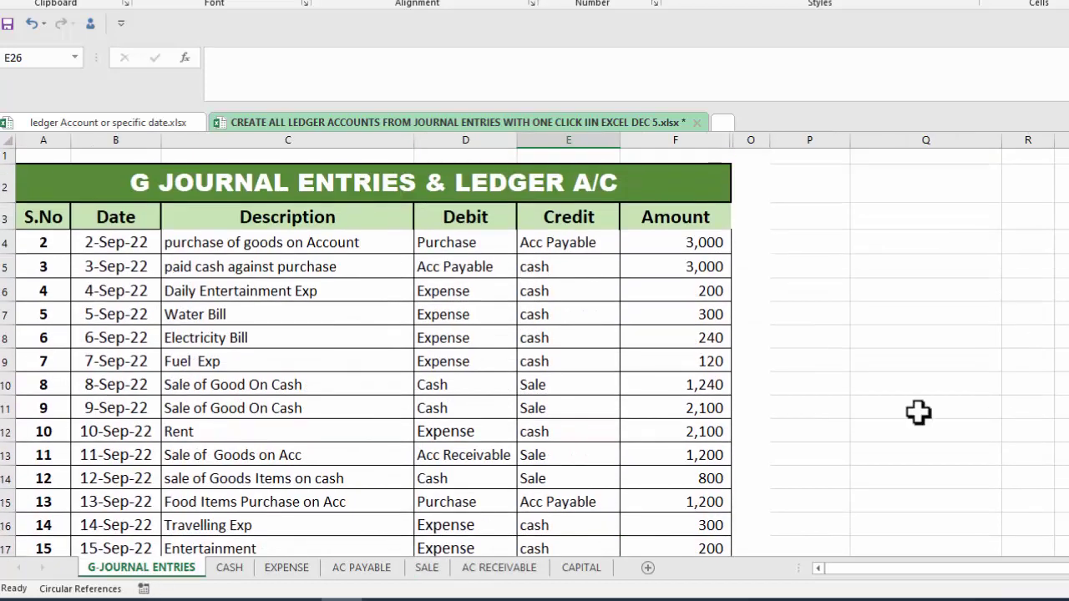